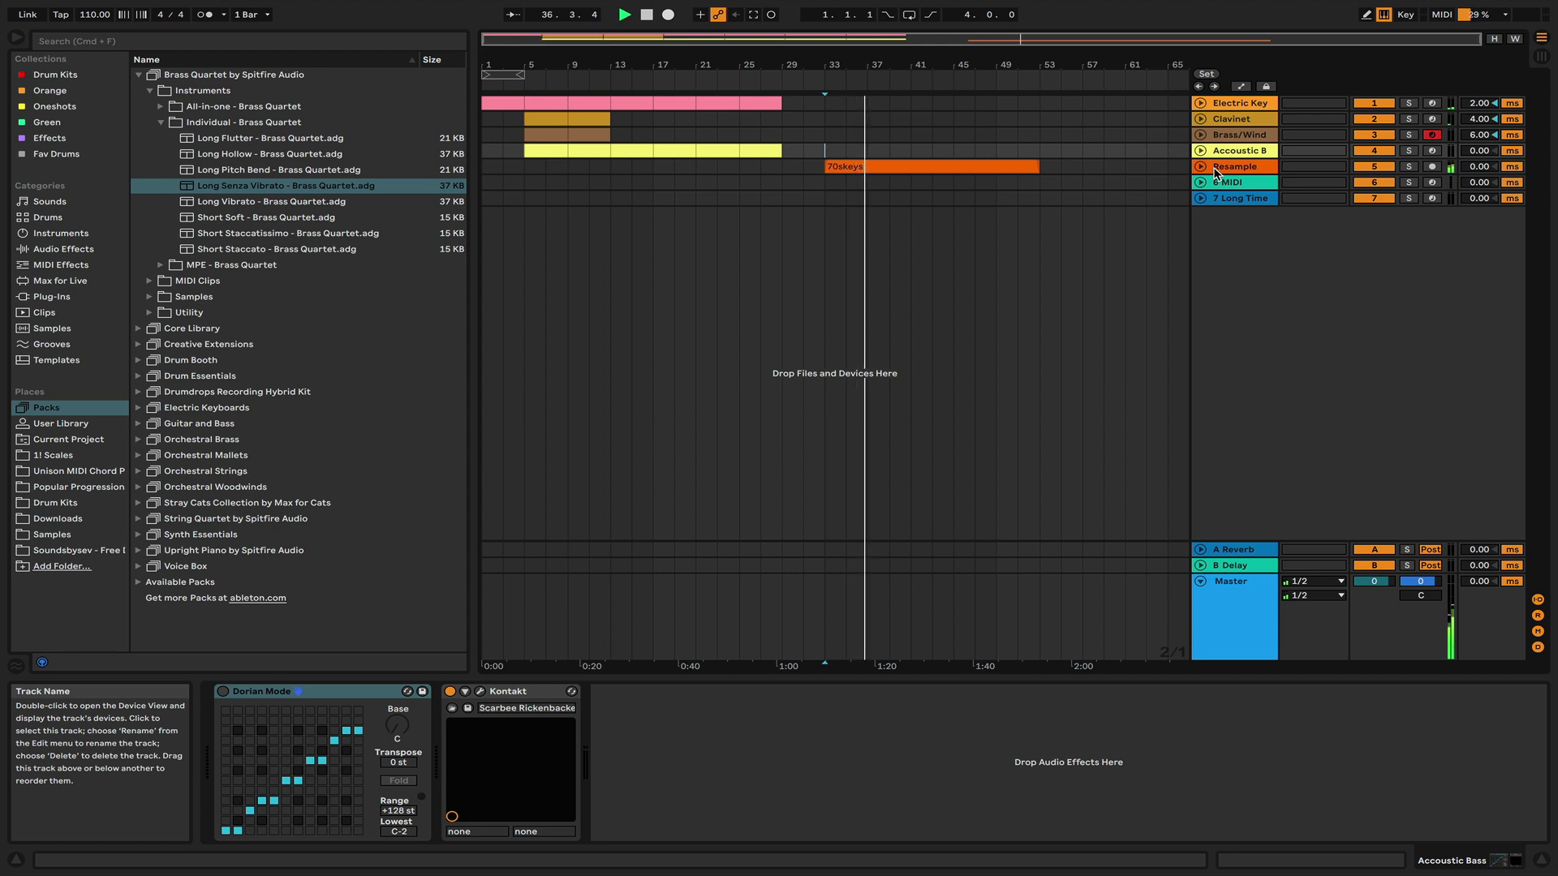
# - Unfold the Resample track to show the 70skeys waveform, and stop playback once it has been heard
pyautogui.click(1251, 169)
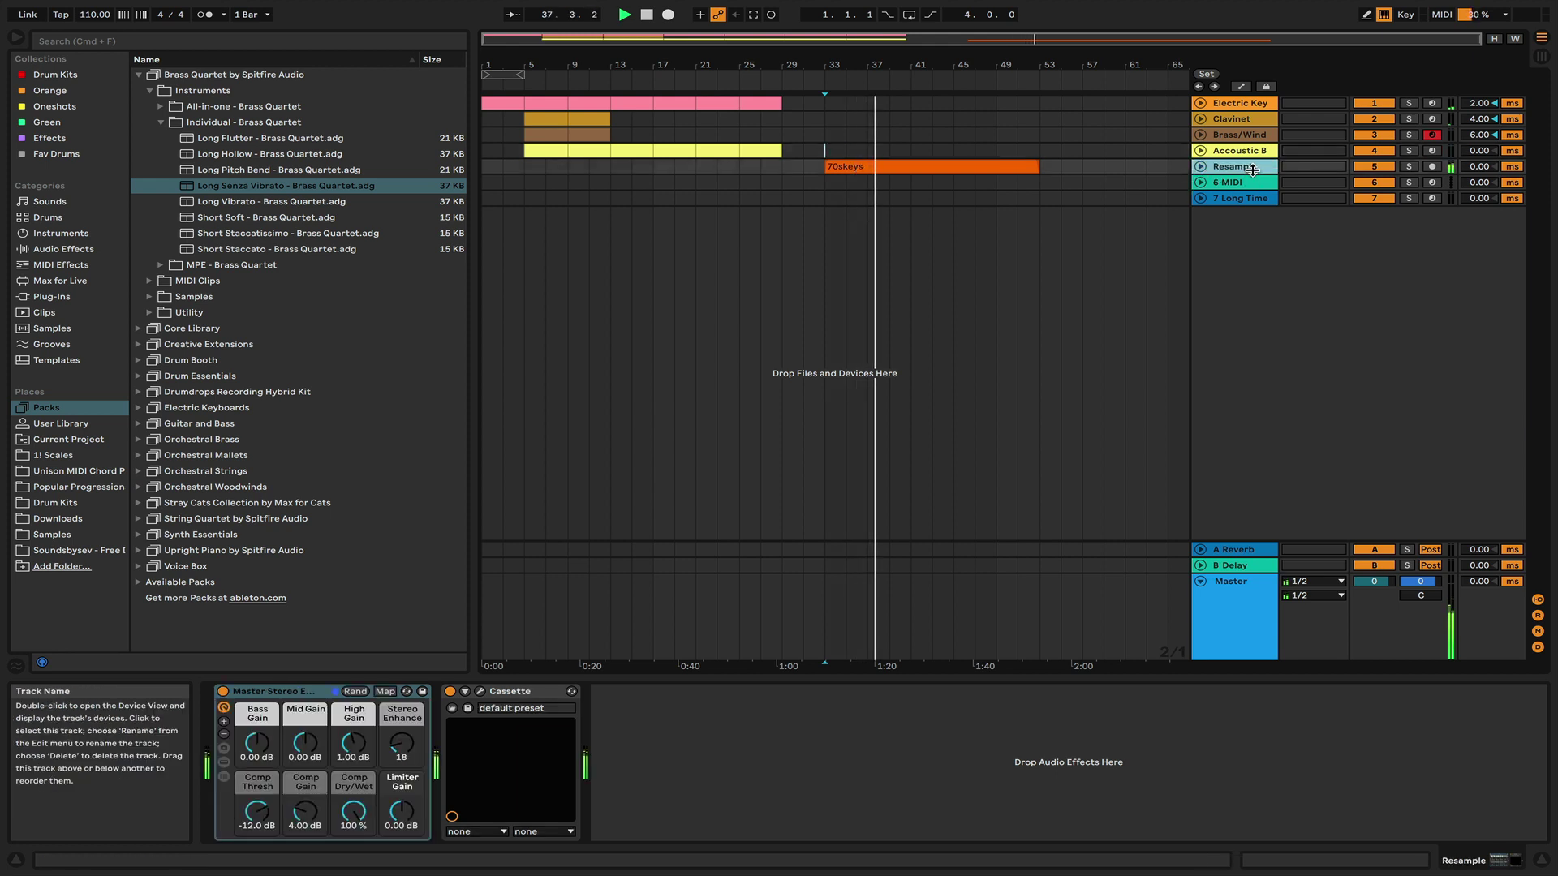
pyautogui.click(1201, 168)
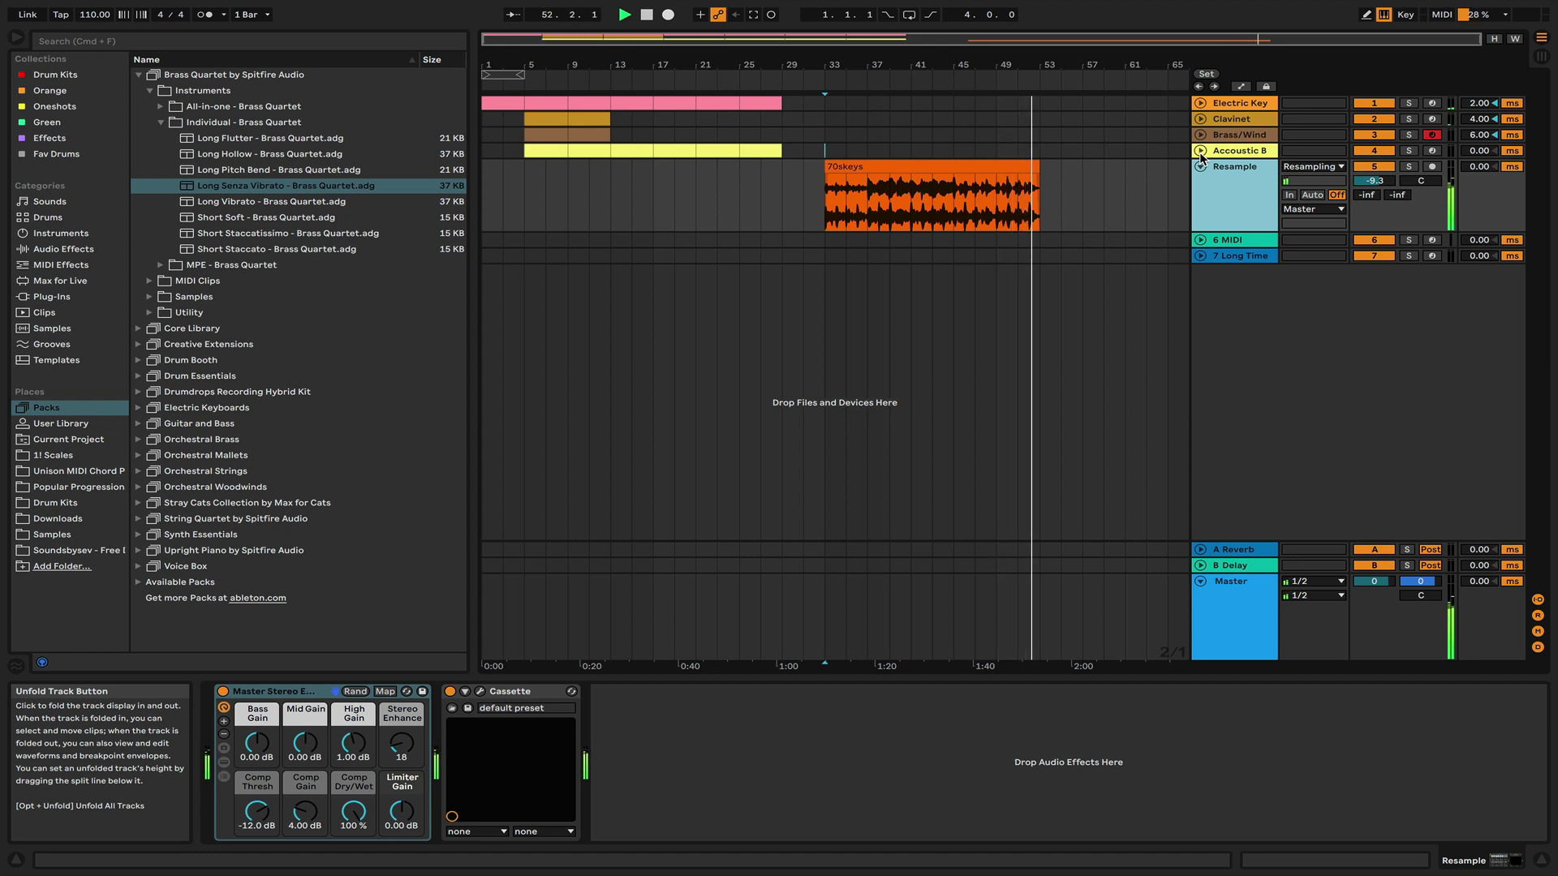
pyautogui.press('space')
# - Unfold and solo the Electric Keys track, select its first clip and view the Stage-73 V instrument's interface
pyautogui.click(1201, 103)
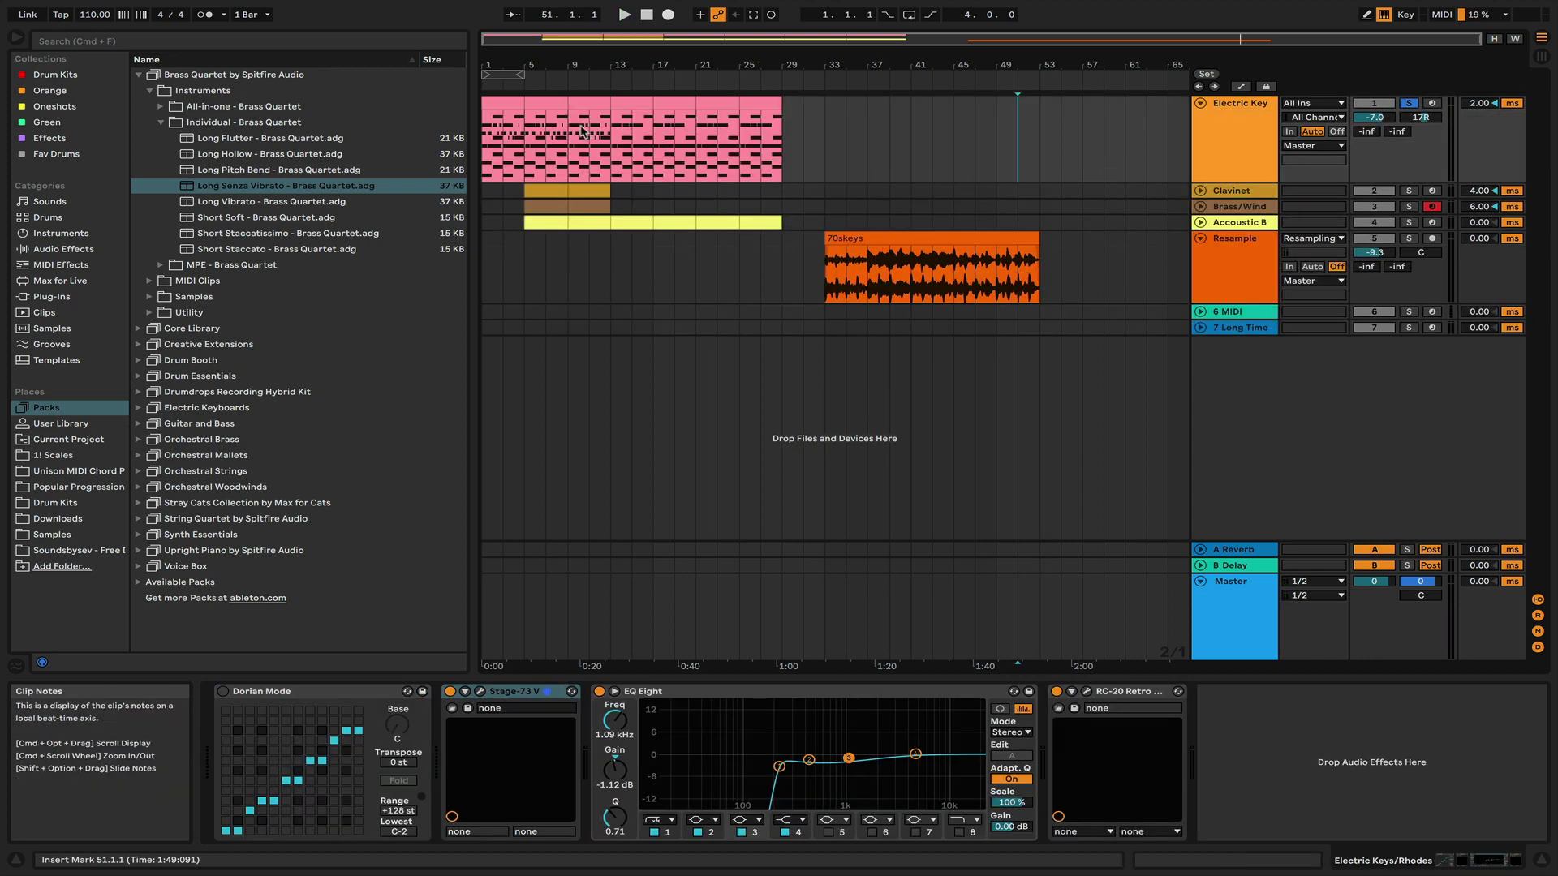
pyautogui.click(509, 103)
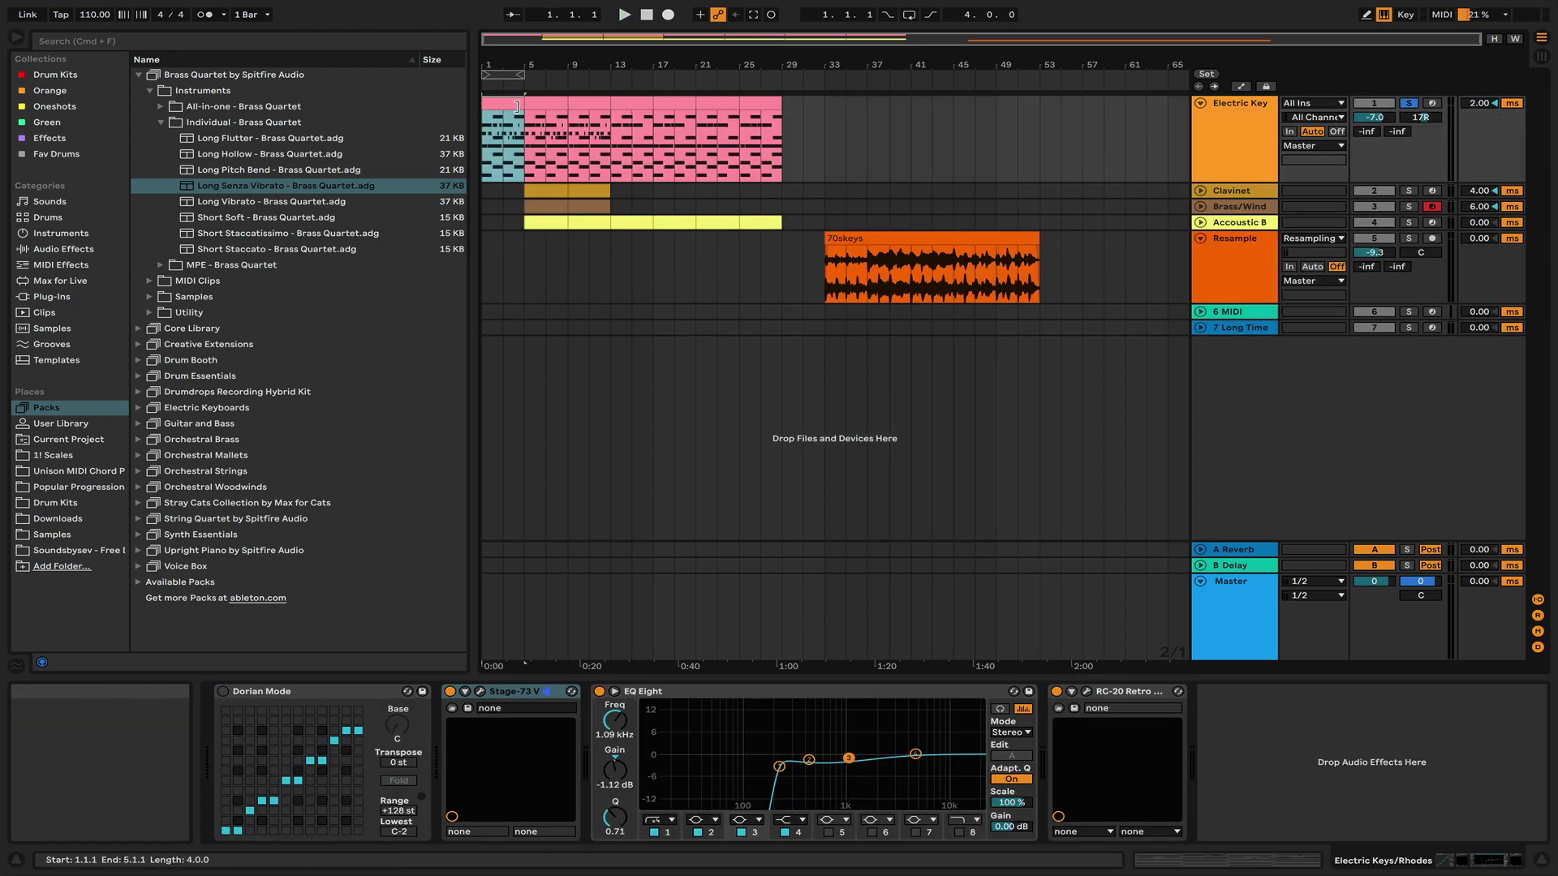
pyautogui.click(480, 691)
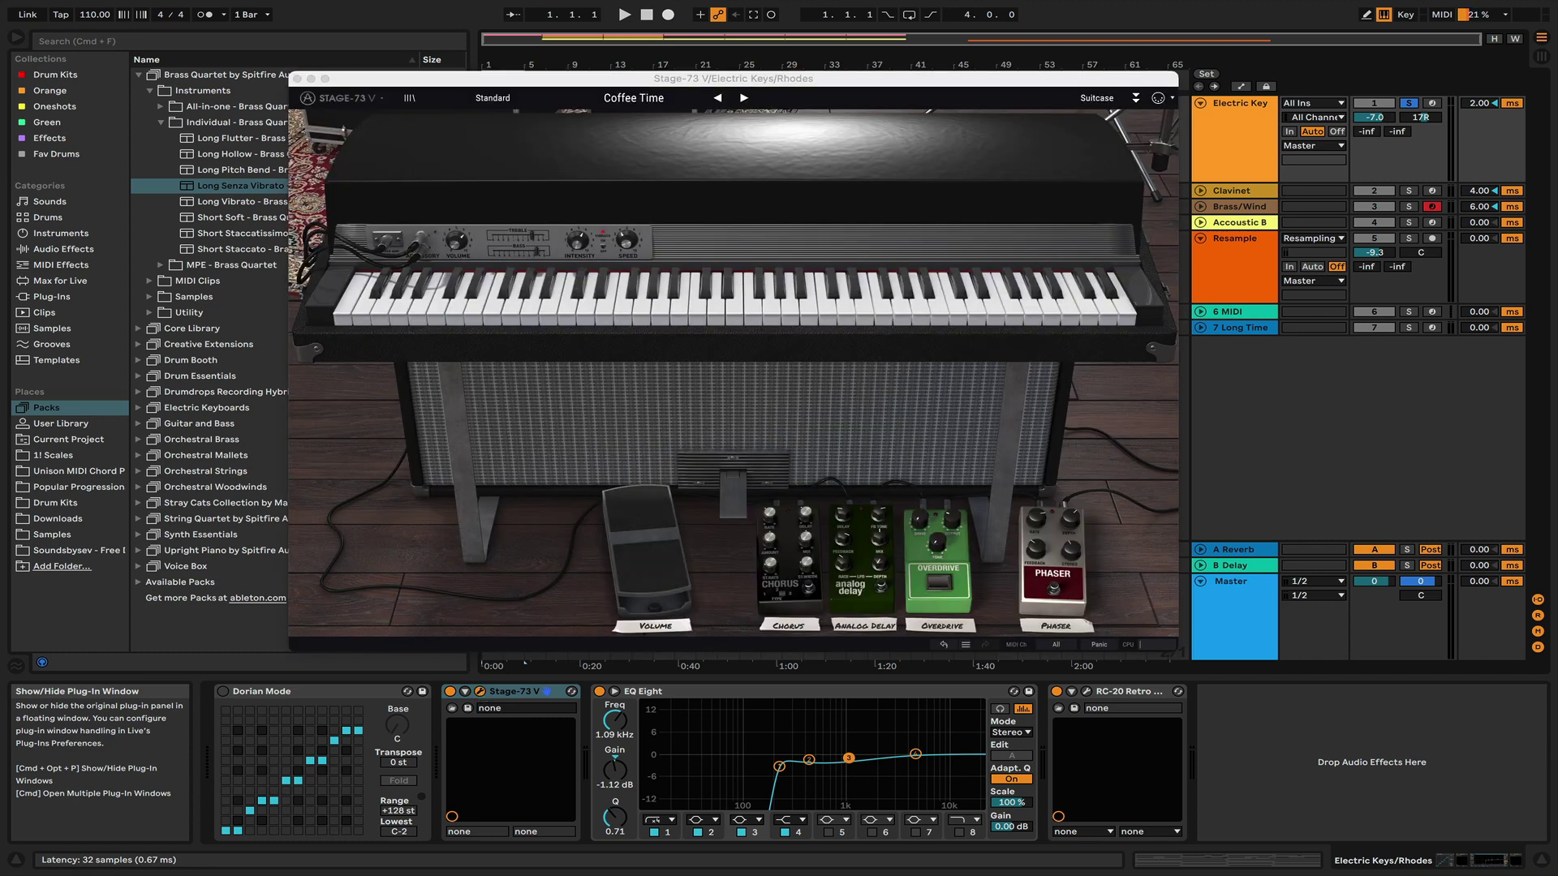
pyautogui.click(297, 79)
# - Bypass the EQ Eight and RC-20 Retro Color effects on the Electric Keys track
pyautogui.click(671, 695)
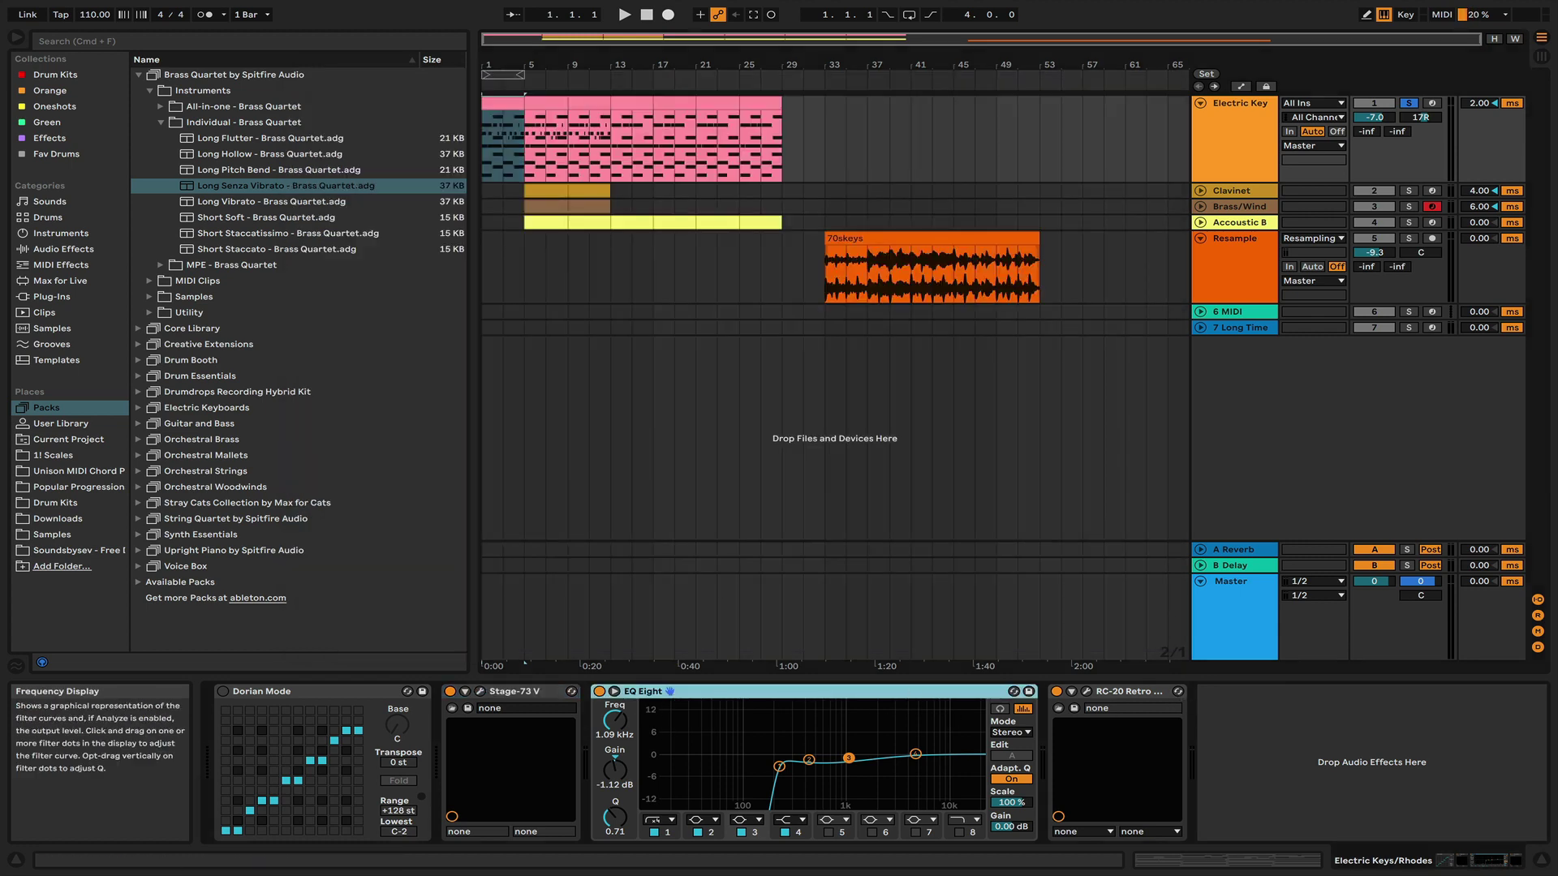
pyautogui.click(1057, 691)
pyautogui.click(599, 692)
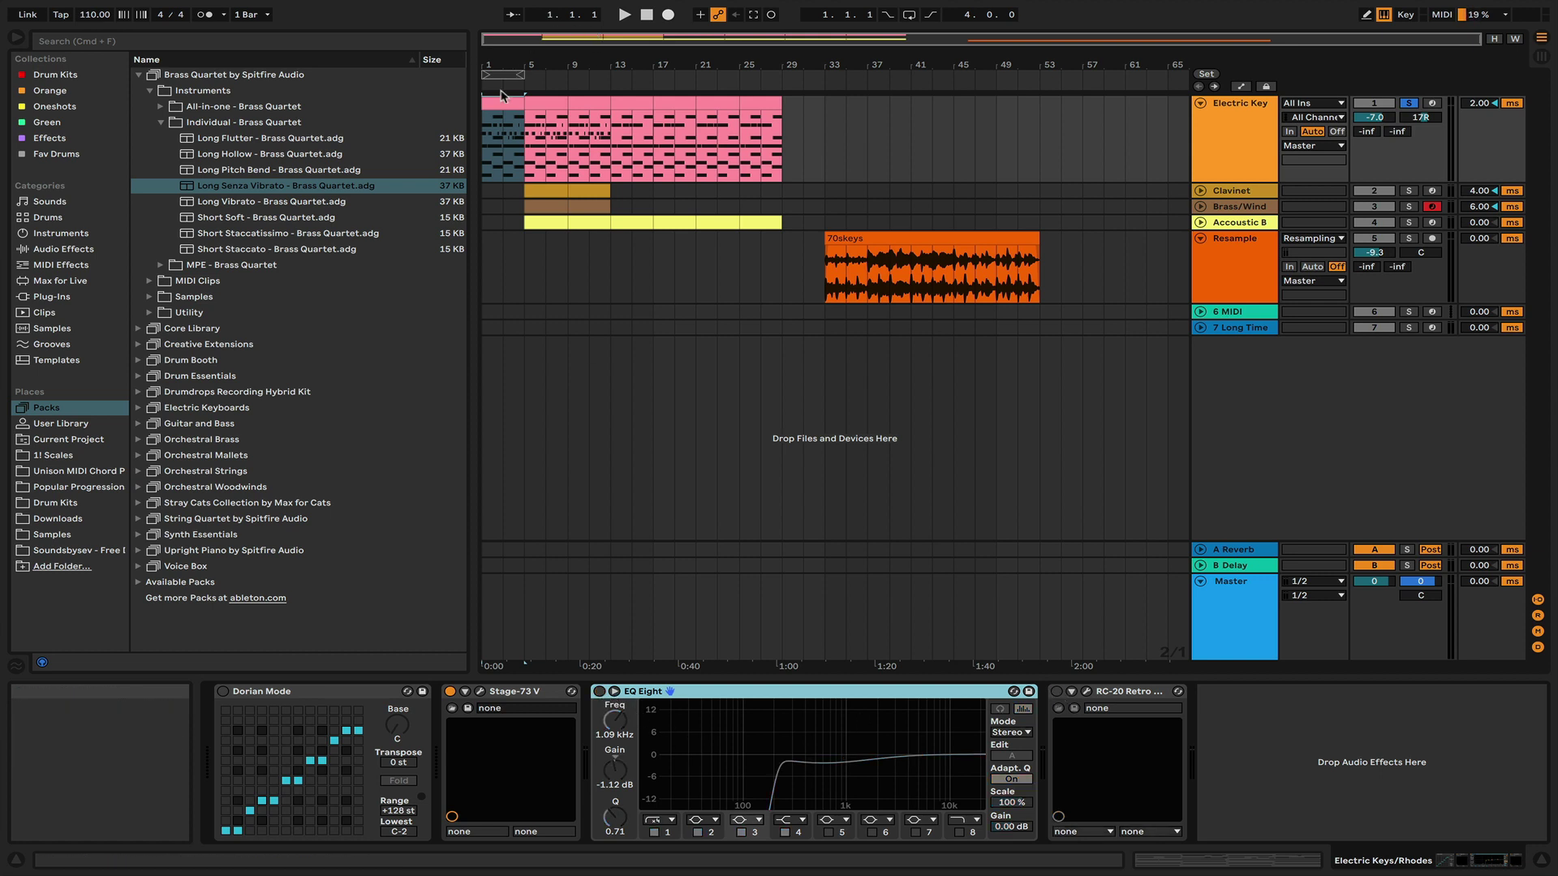
# - Examine the notes of the first Electric Keys clip in an enlarged note editor while playing it without effects
pyautogui.doubleClick(502, 101)
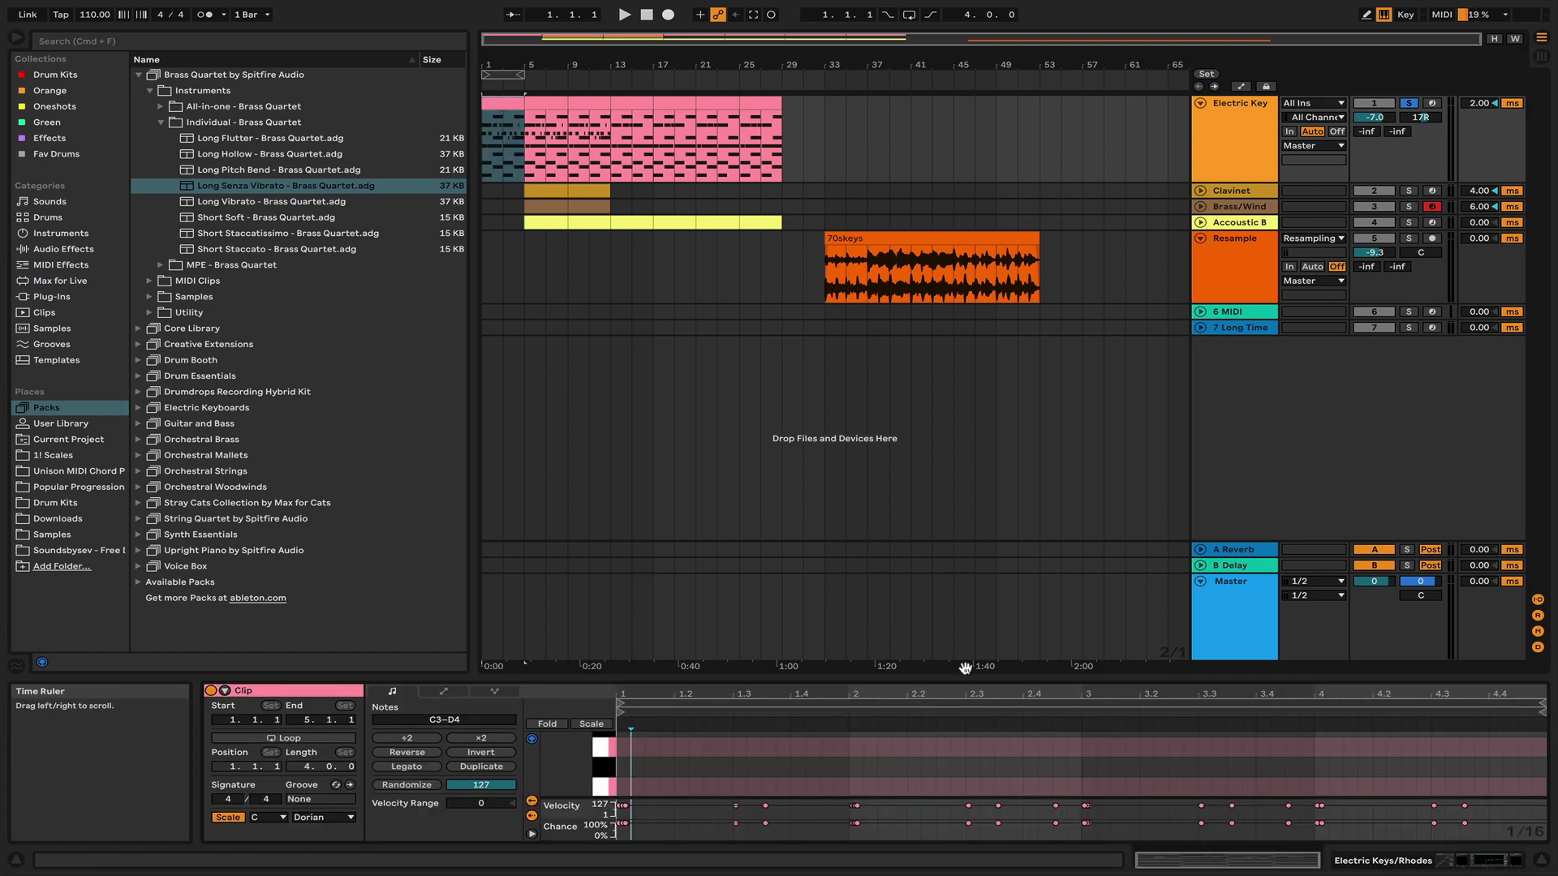
pyautogui.moveTo(969, 641); pyautogui.dragTo(935, 276)
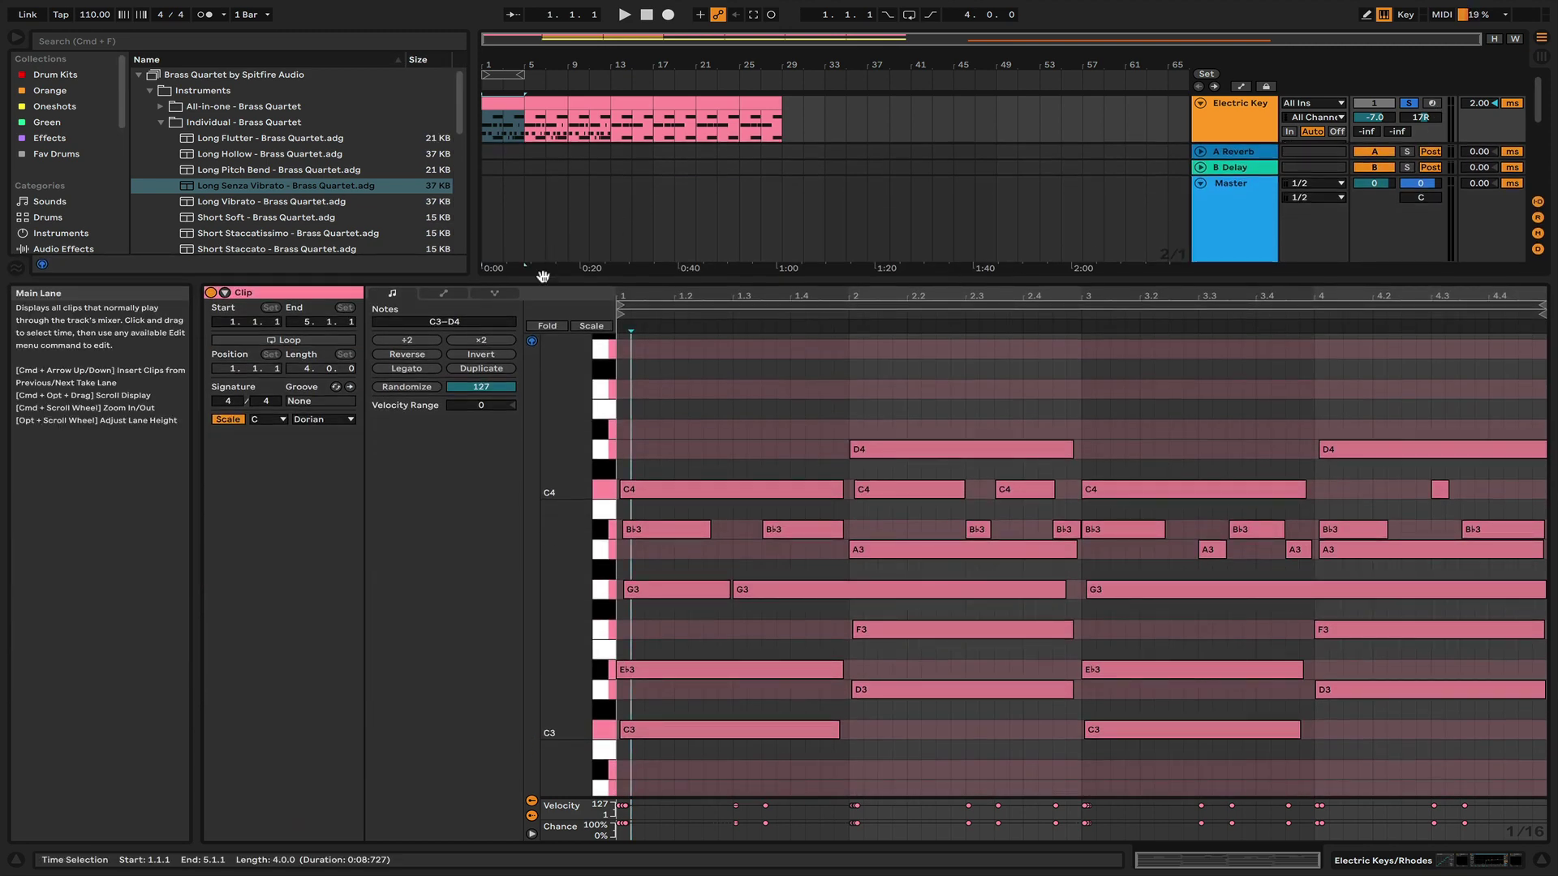
pyautogui.press('space')
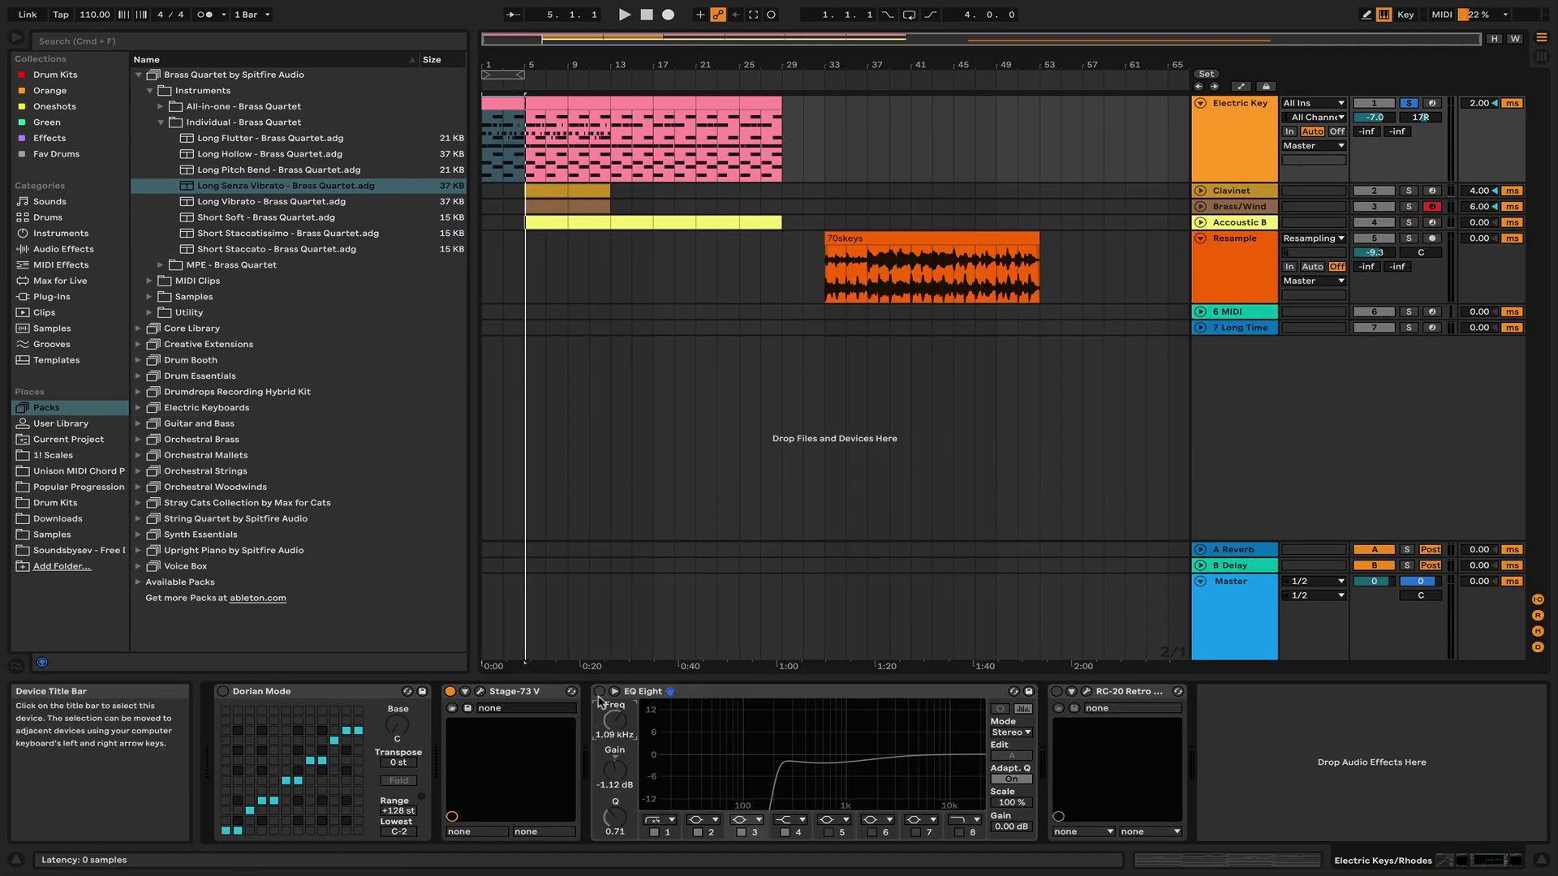
# - Reactivate EQ Eight and RC-20 Retro Color on the Electric Keys track, and play the clip with the effects
pyautogui.click(600, 691)
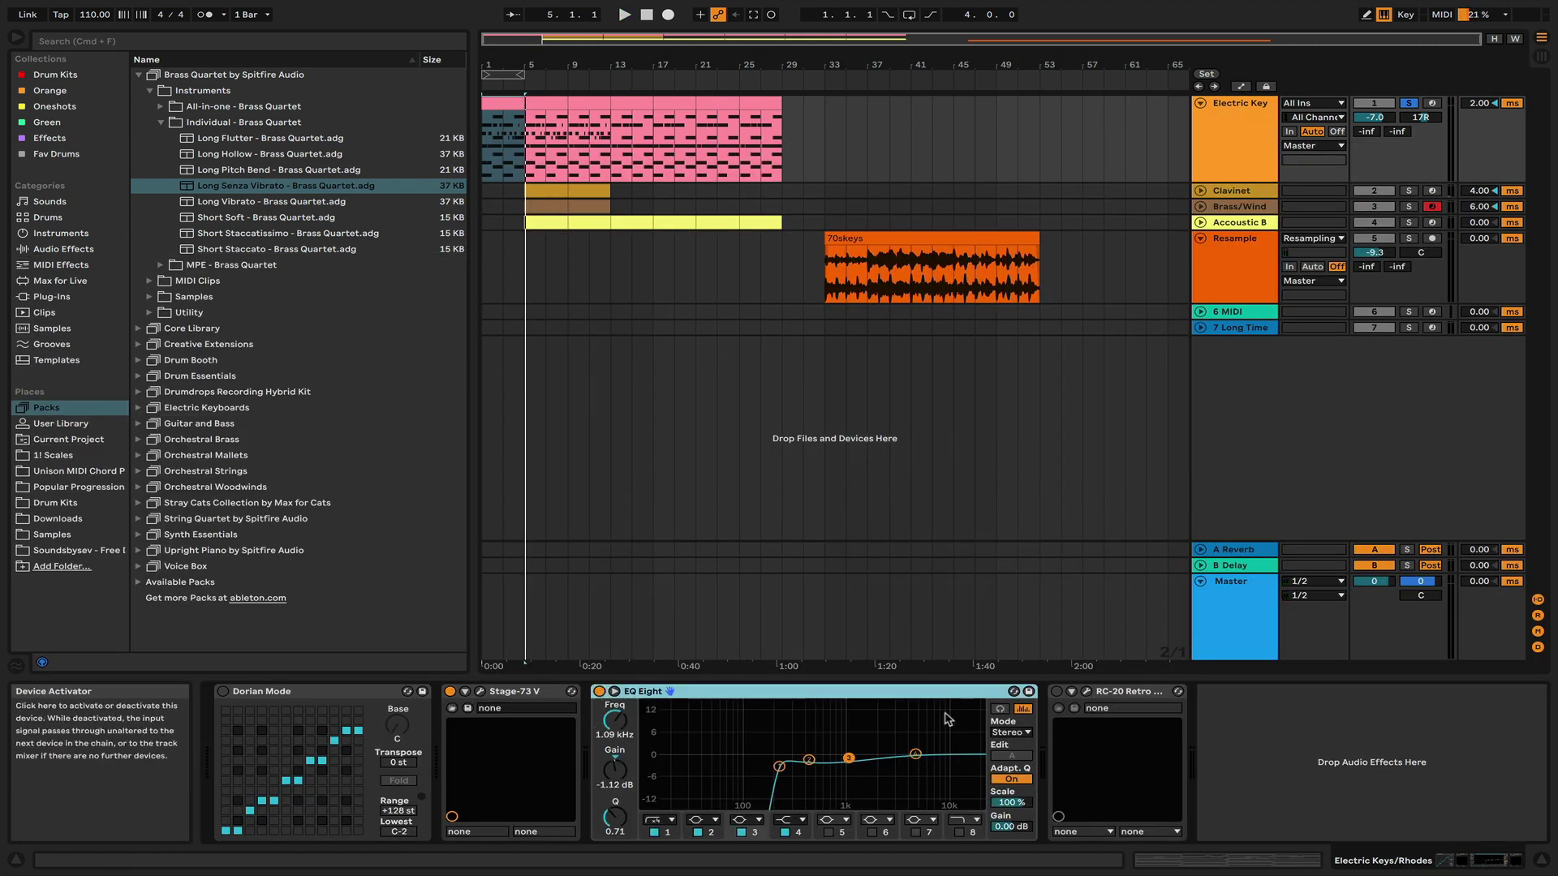
pyautogui.click(1072, 691)
pyautogui.click(1085, 692)
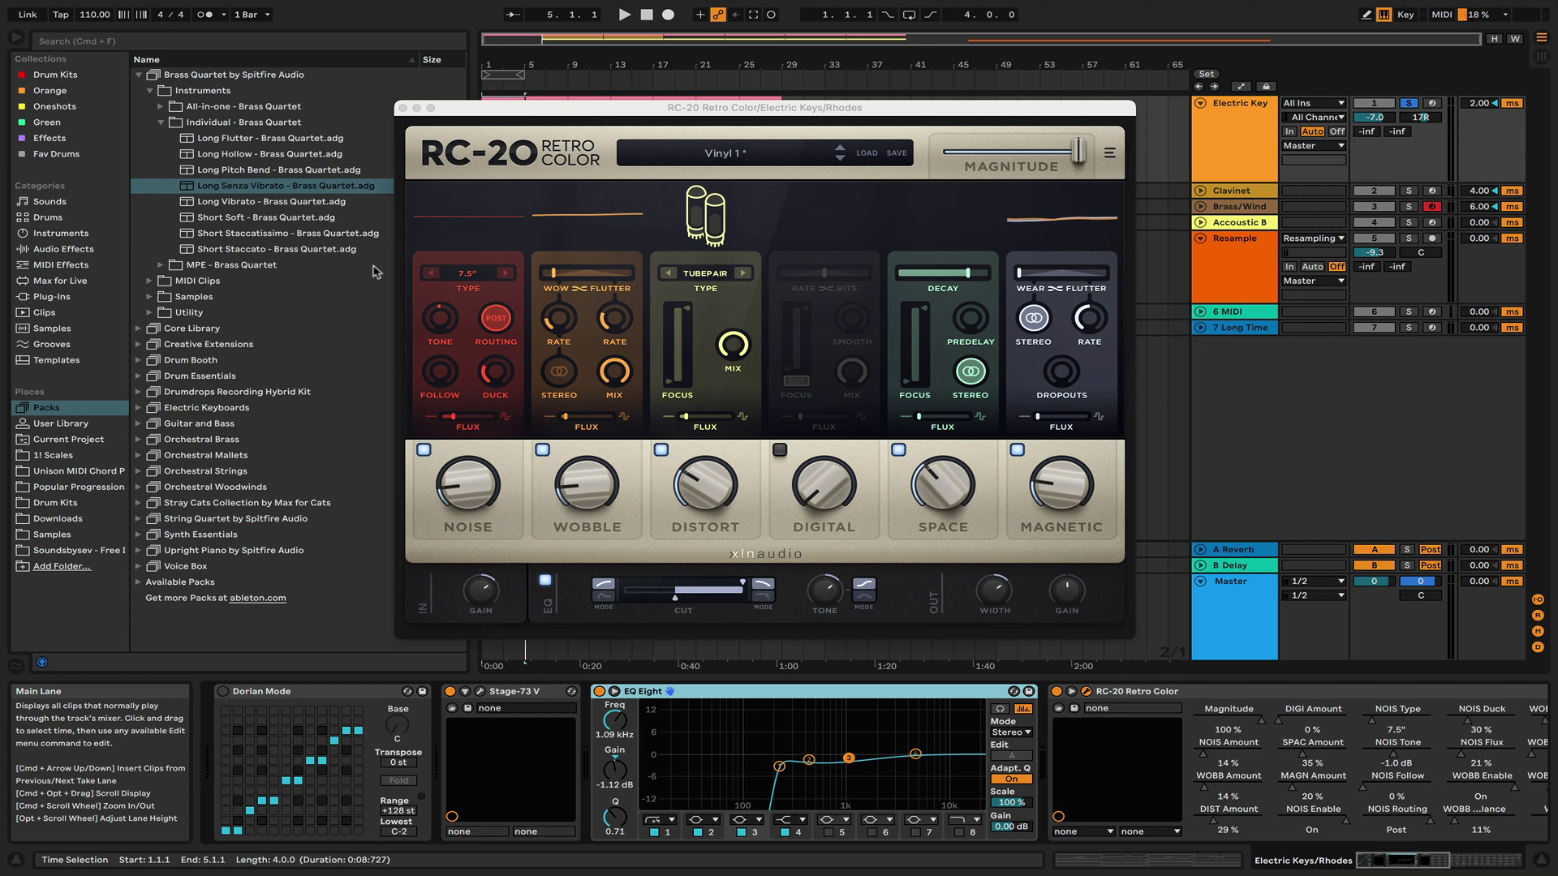
pyautogui.click(403, 114)
pyautogui.press('space')
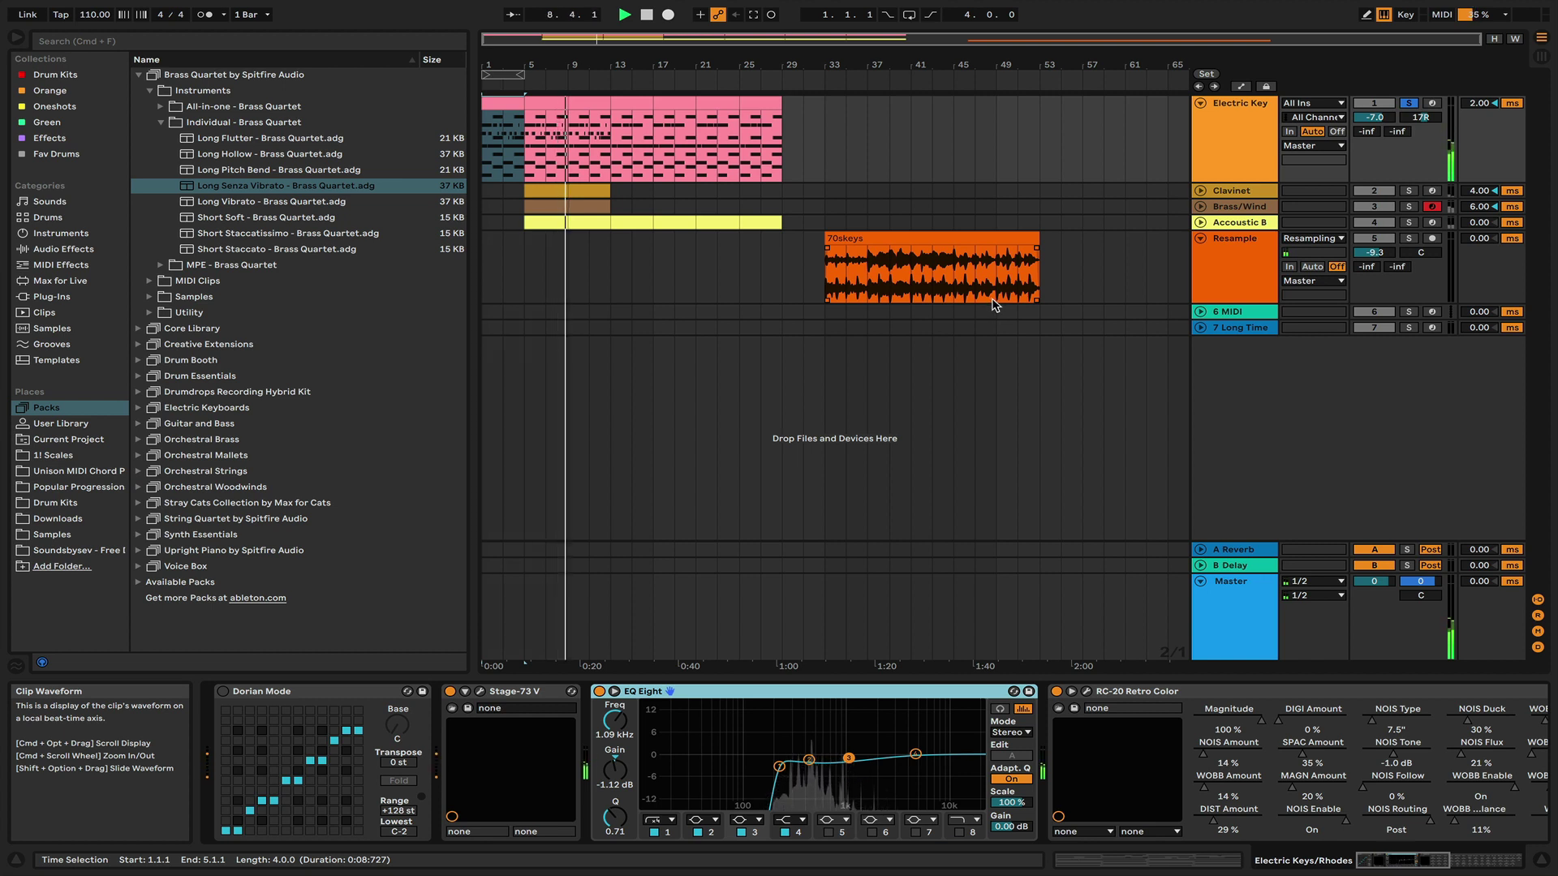
pyautogui.press('space')
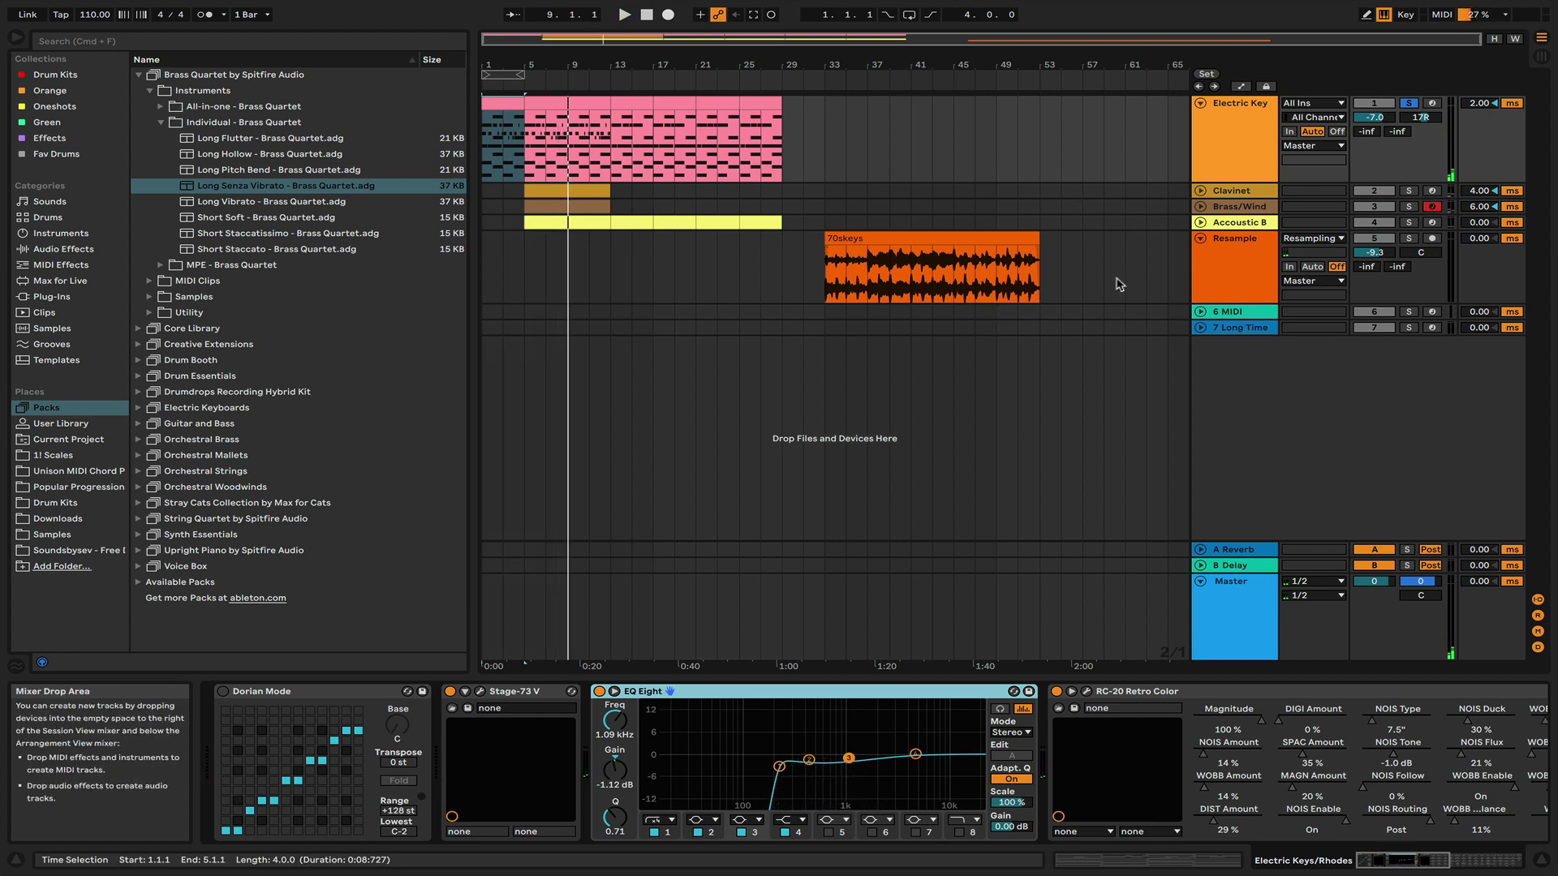
# - Open the Electric Keys clip that starts at bar 13 and examine its notes in the note editor
pyautogui.click(639, 104)
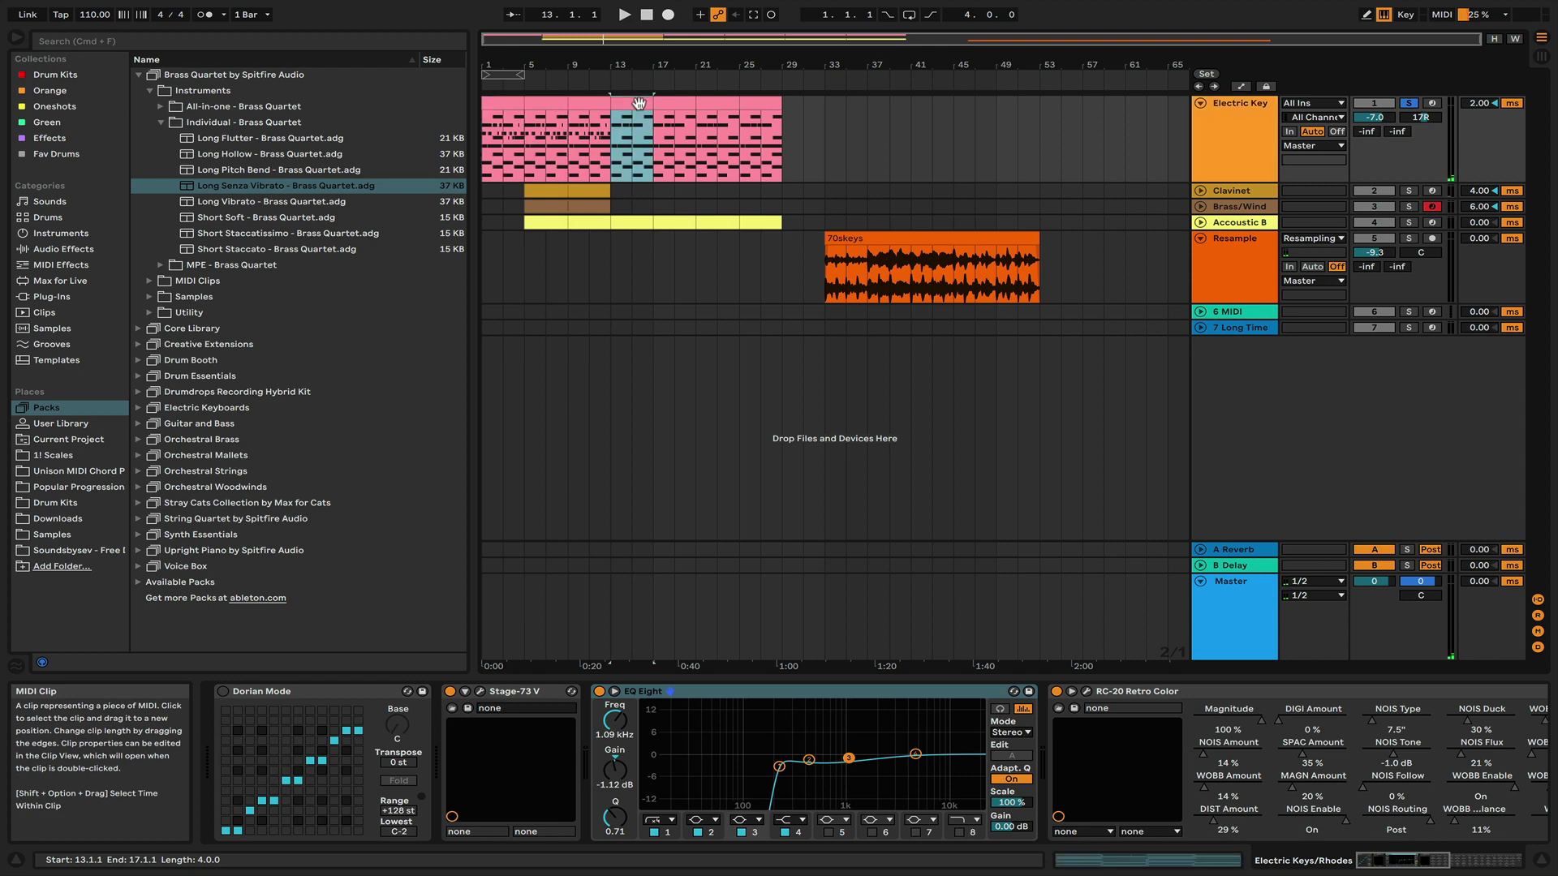
pyautogui.doubleClick(638, 104)
pyautogui.scroll(2, 704, 493)
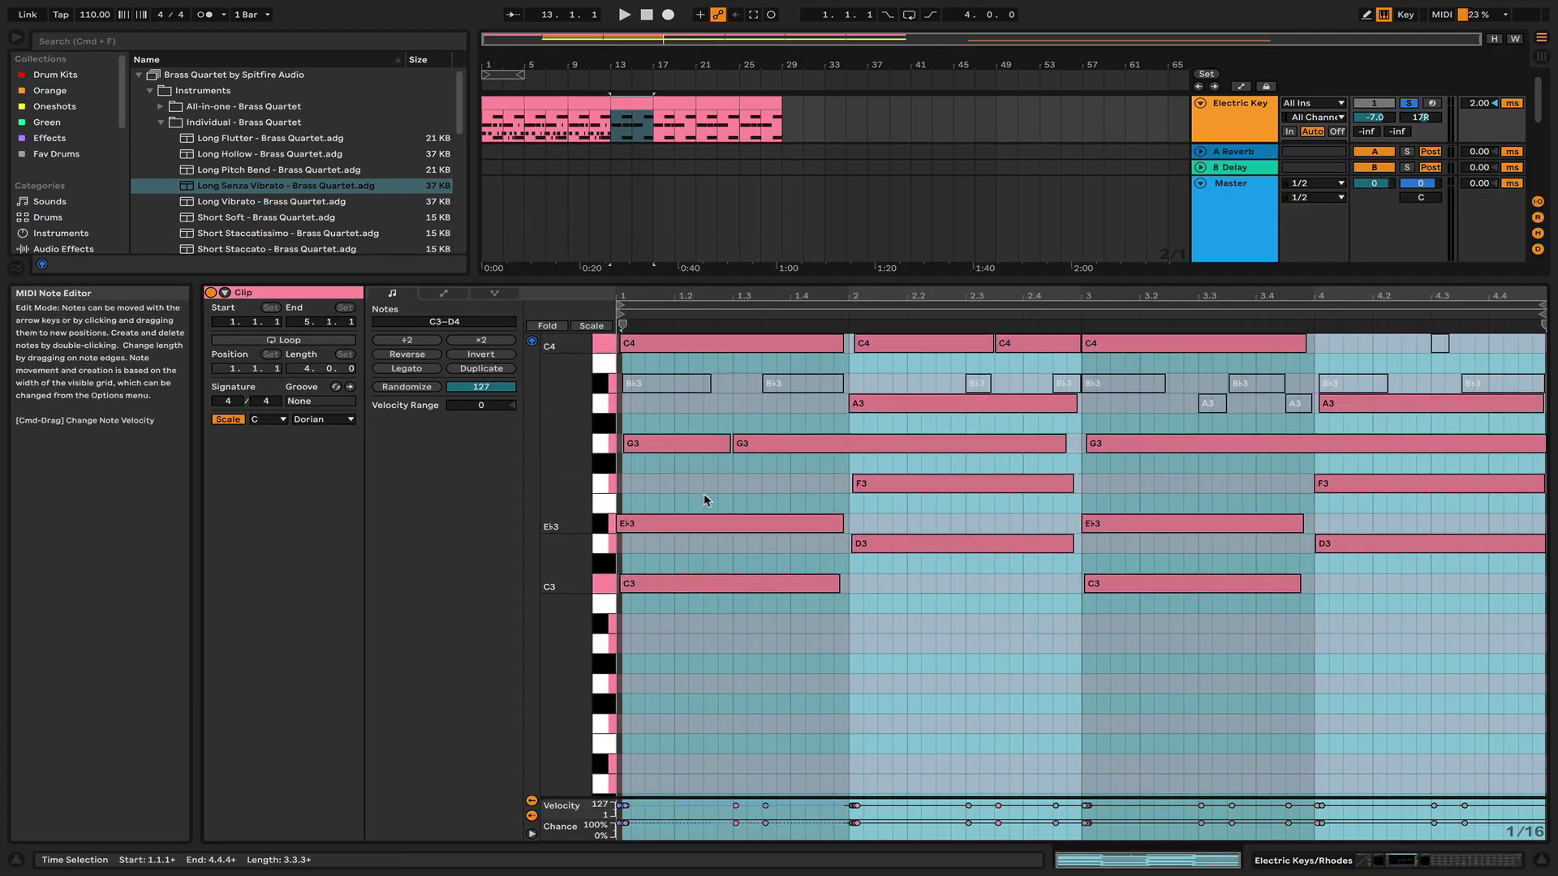
pyautogui.scroll(2, 703, 498)
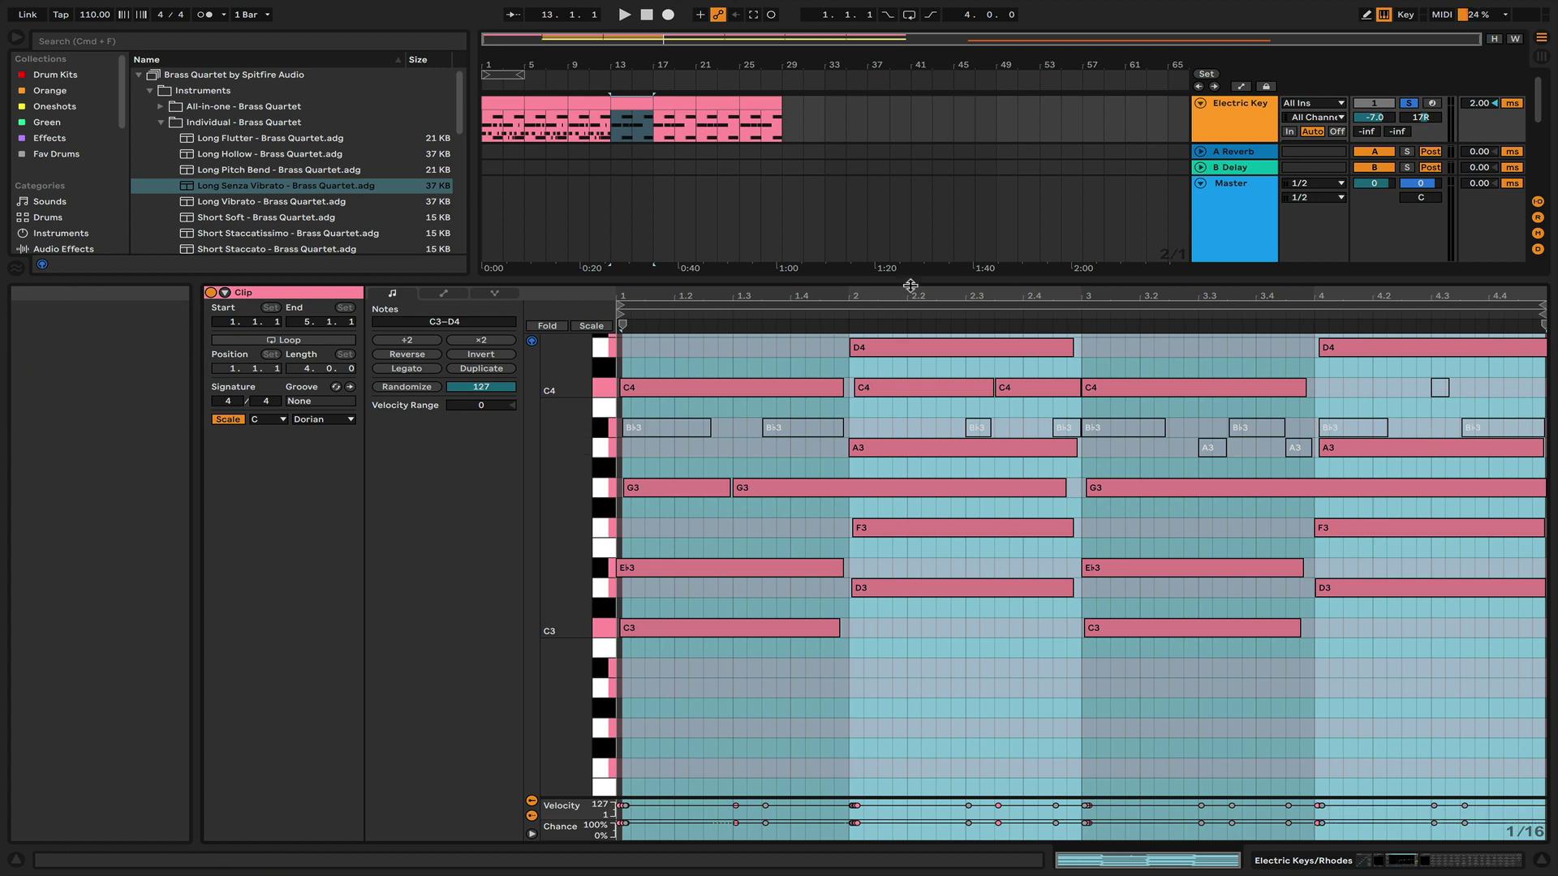
pyautogui.moveTo(910, 285); pyautogui.dragTo(910, 620)
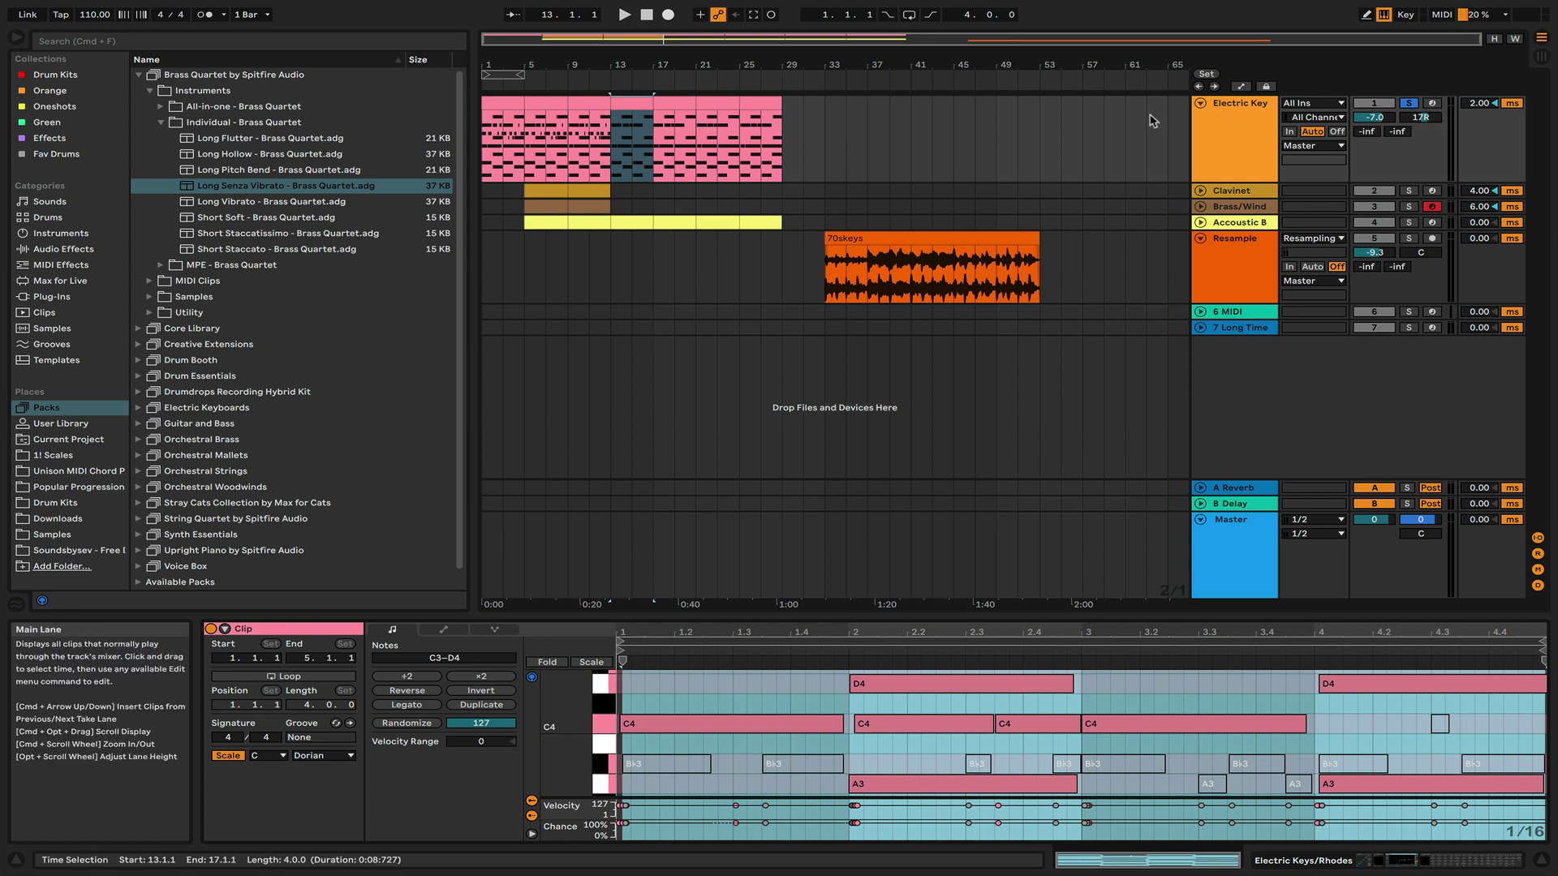
# - Unfold the Clavinet track, solo it instead of Electric Keys, and view its Scarbee Clavinet instrument in Kontakt
pyautogui.click(1250, 142)
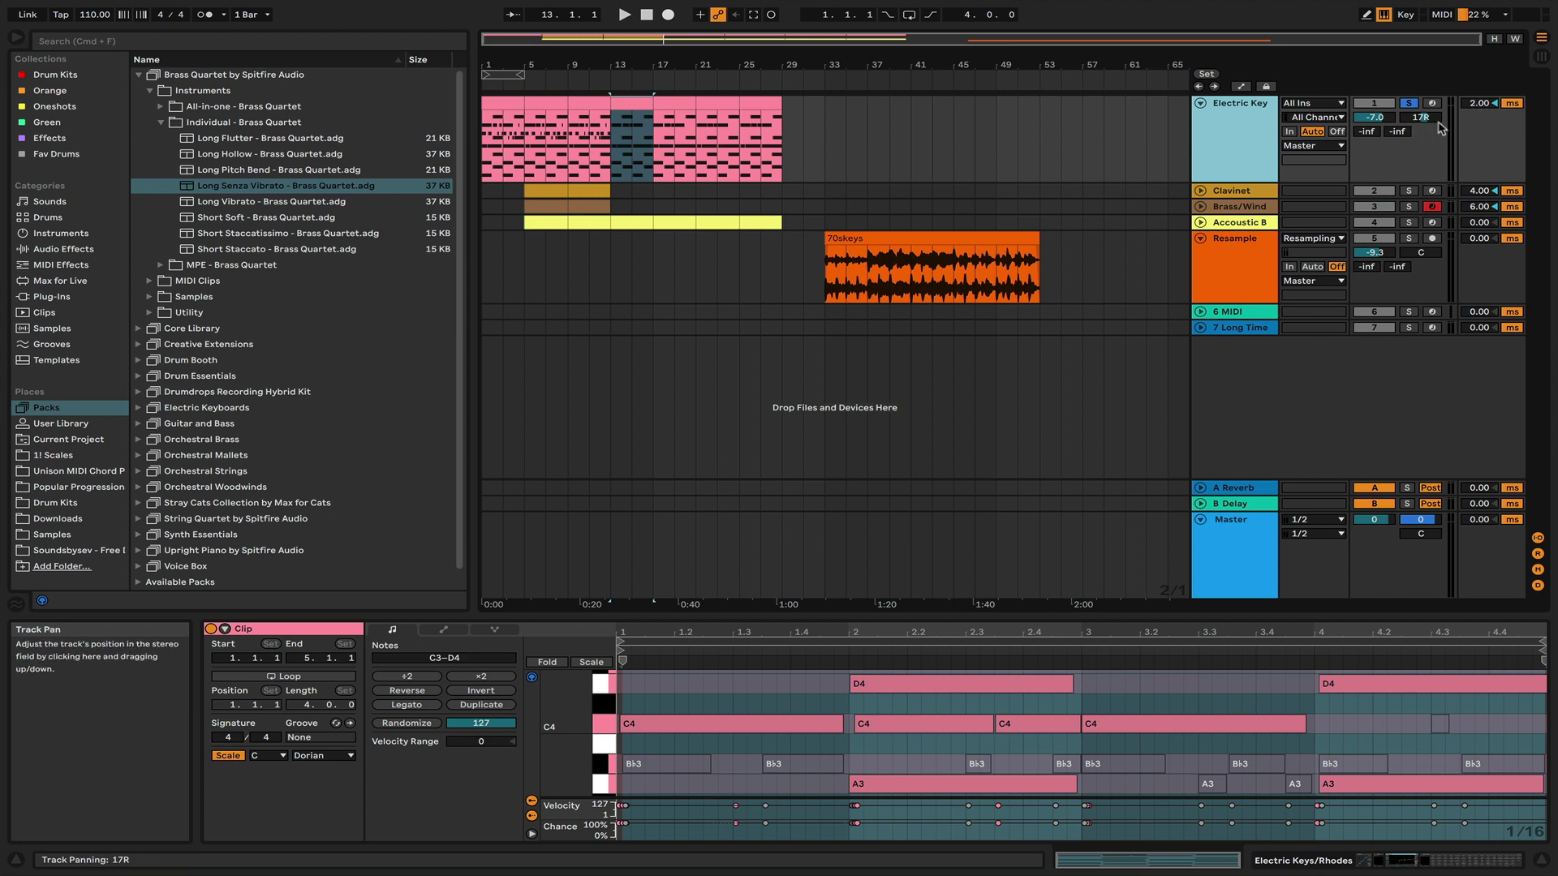
pyautogui.click(1225, 192)
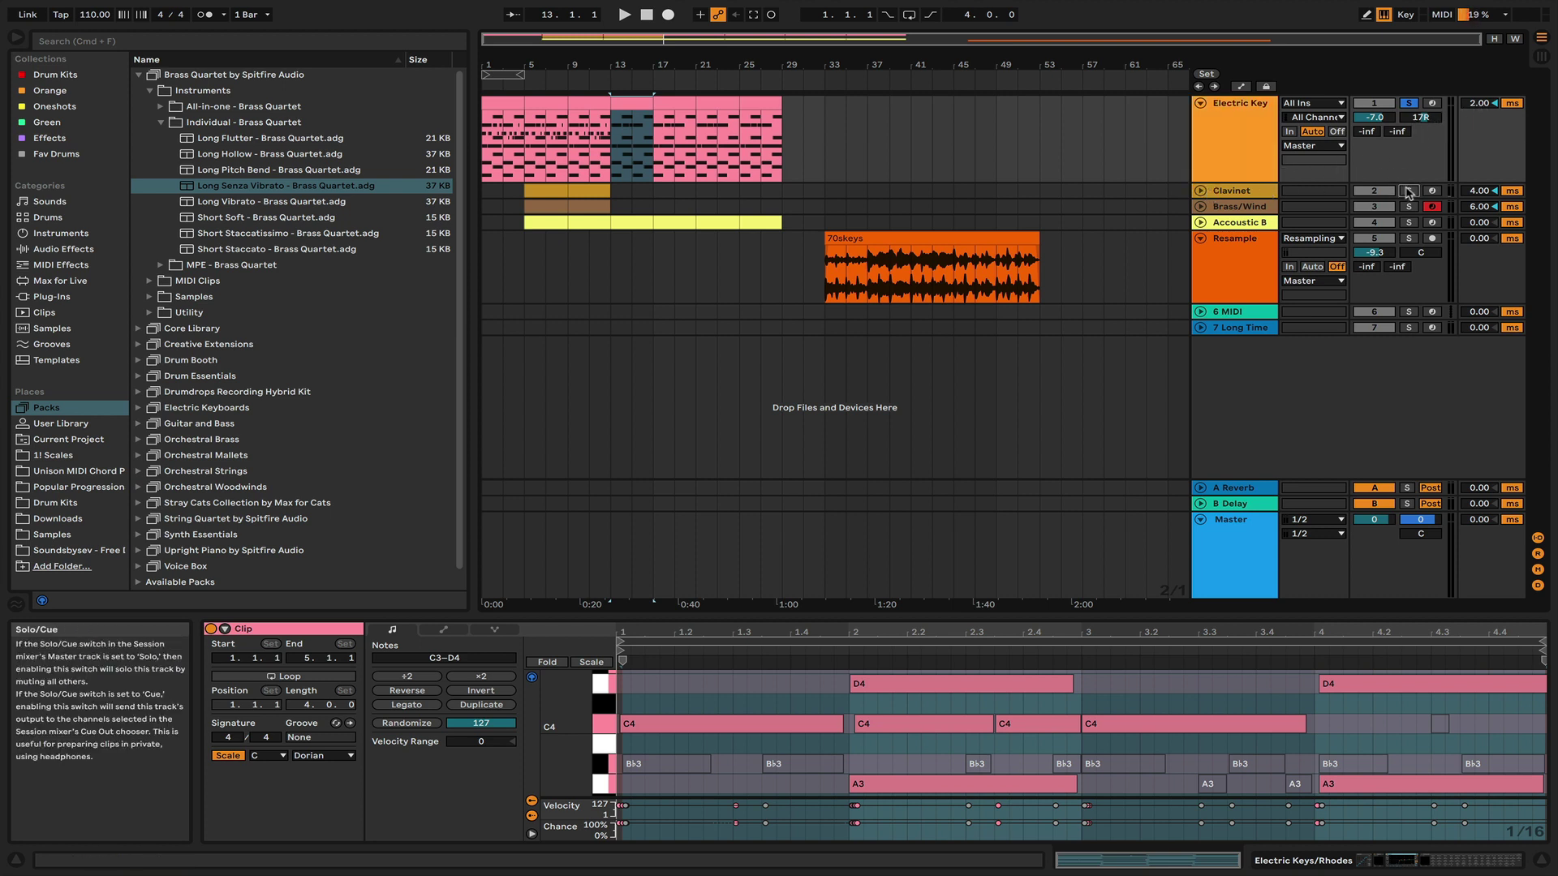
pyautogui.click(1200, 191)
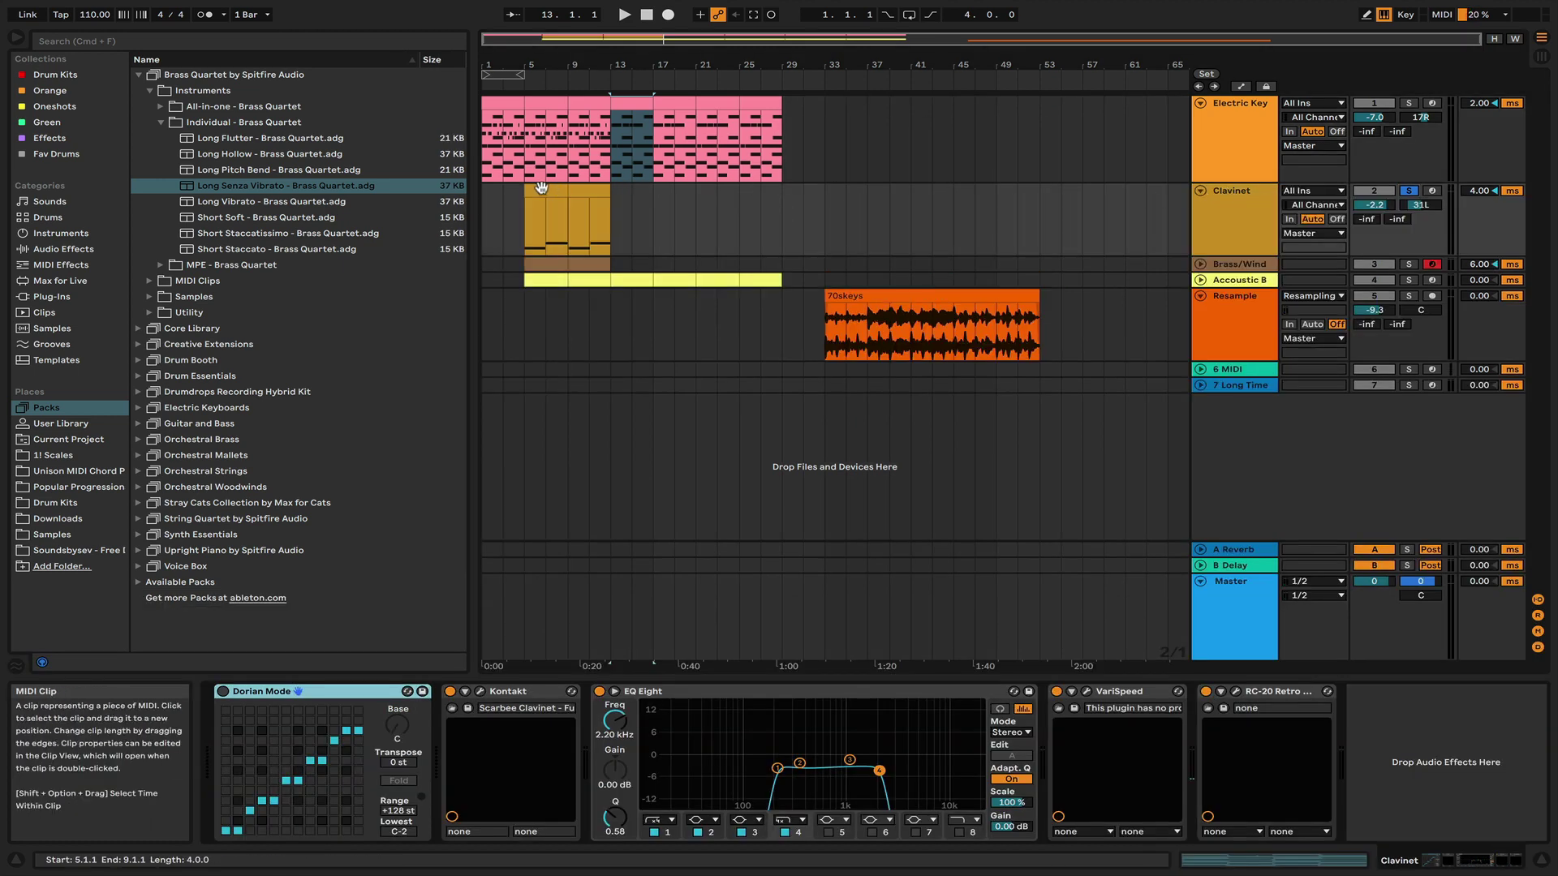
pyautogui.click(485, 695)
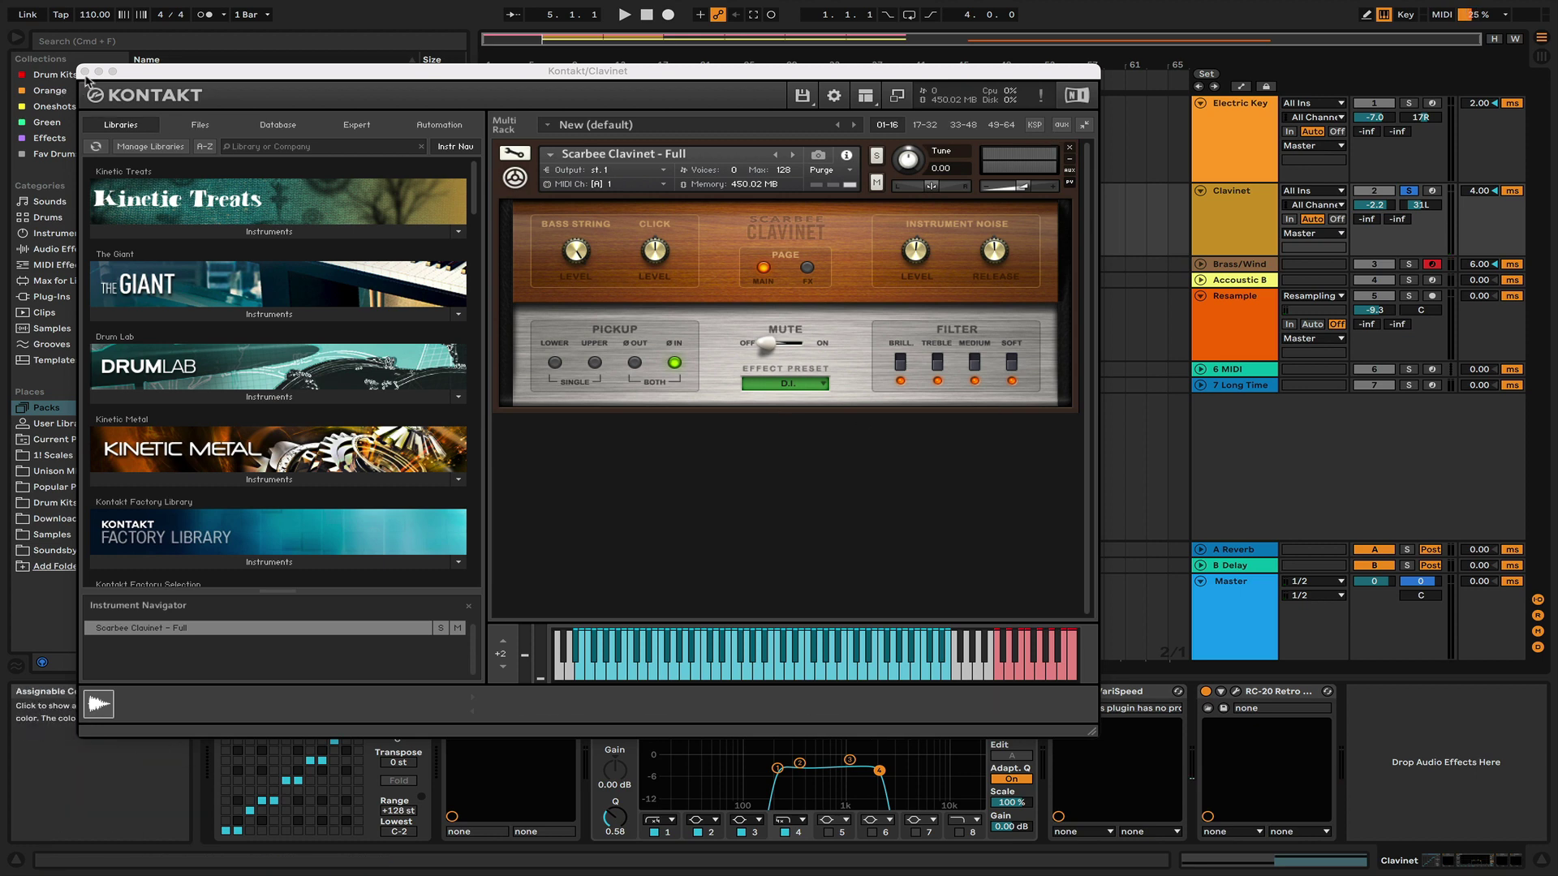
pyautogui.click(85, 72)
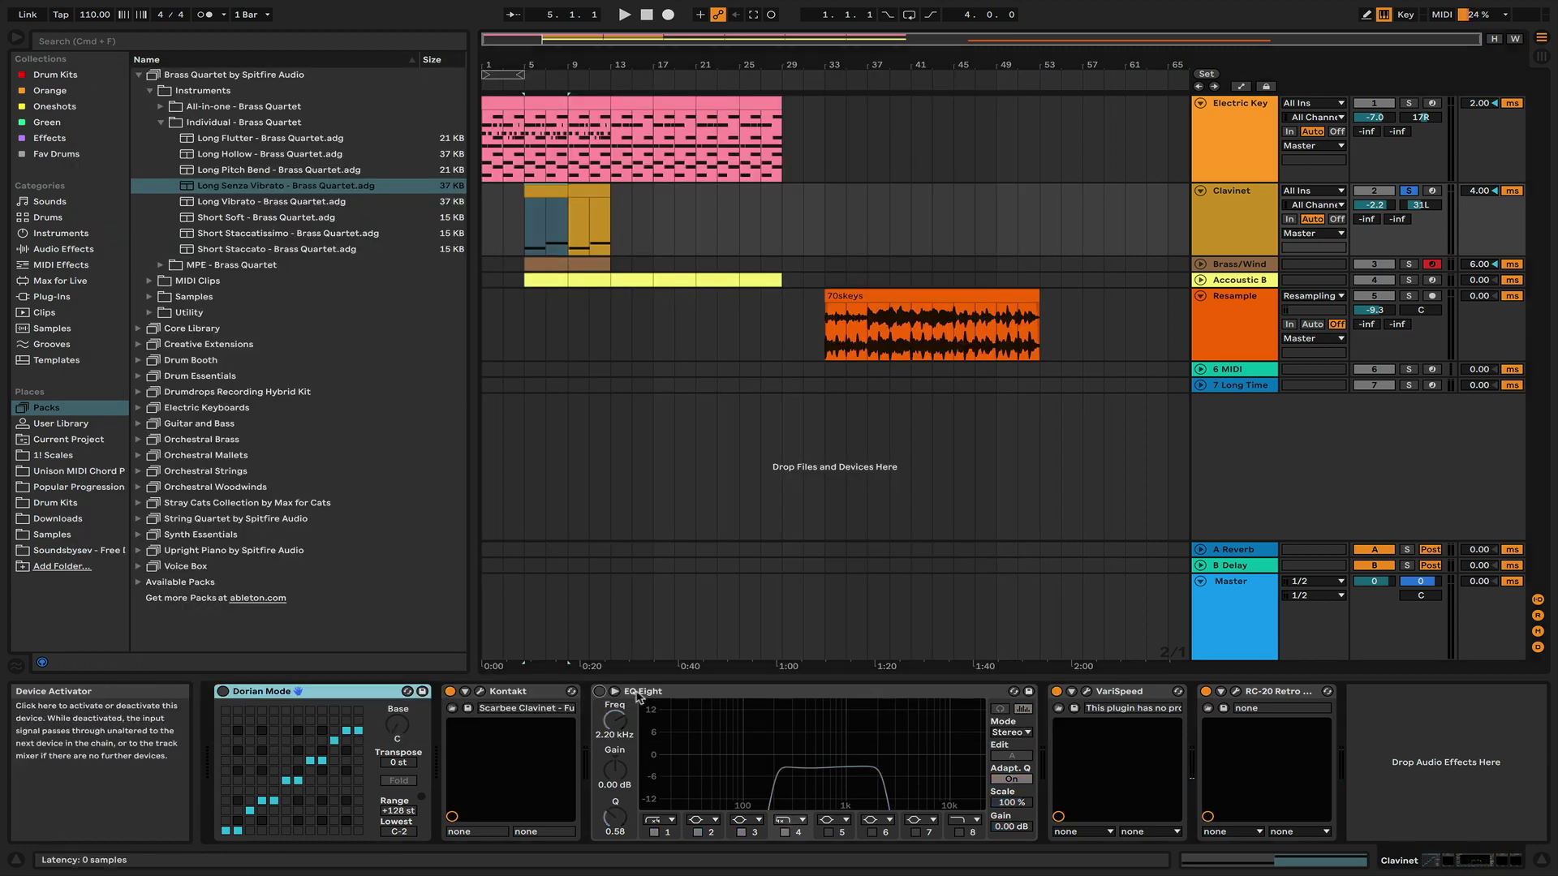
# - Bypass the EQ Eight, VariSpeed and RC-20 Retro Color on the Clavinet track and play its first clip dry
pyautogui.click(1056, 691)
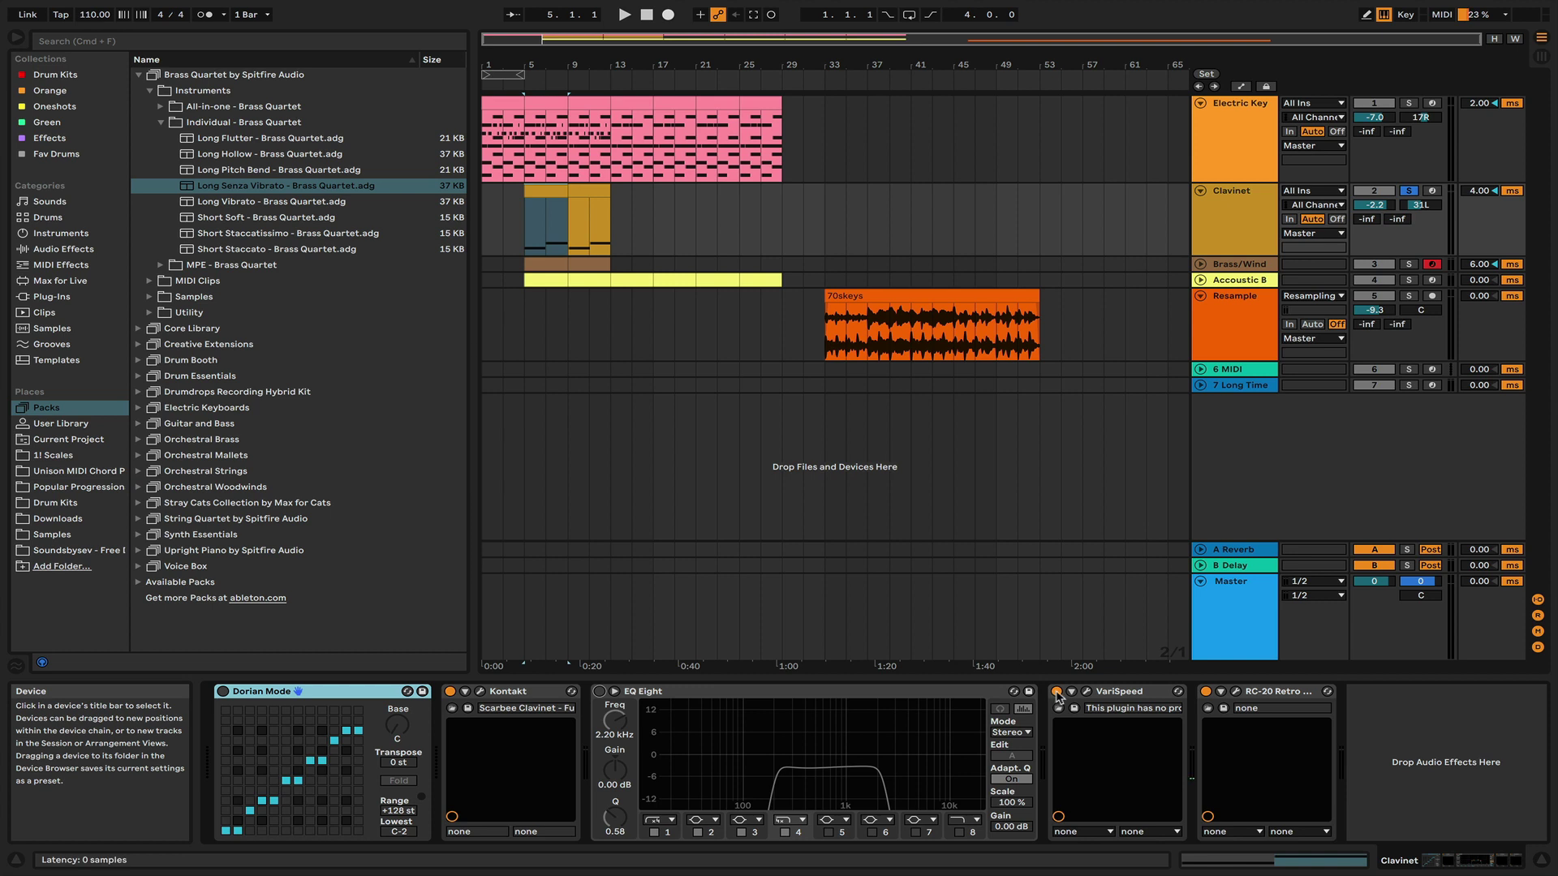
pyautogui.click(1206, 692)
pyautogui.click(546, 194)
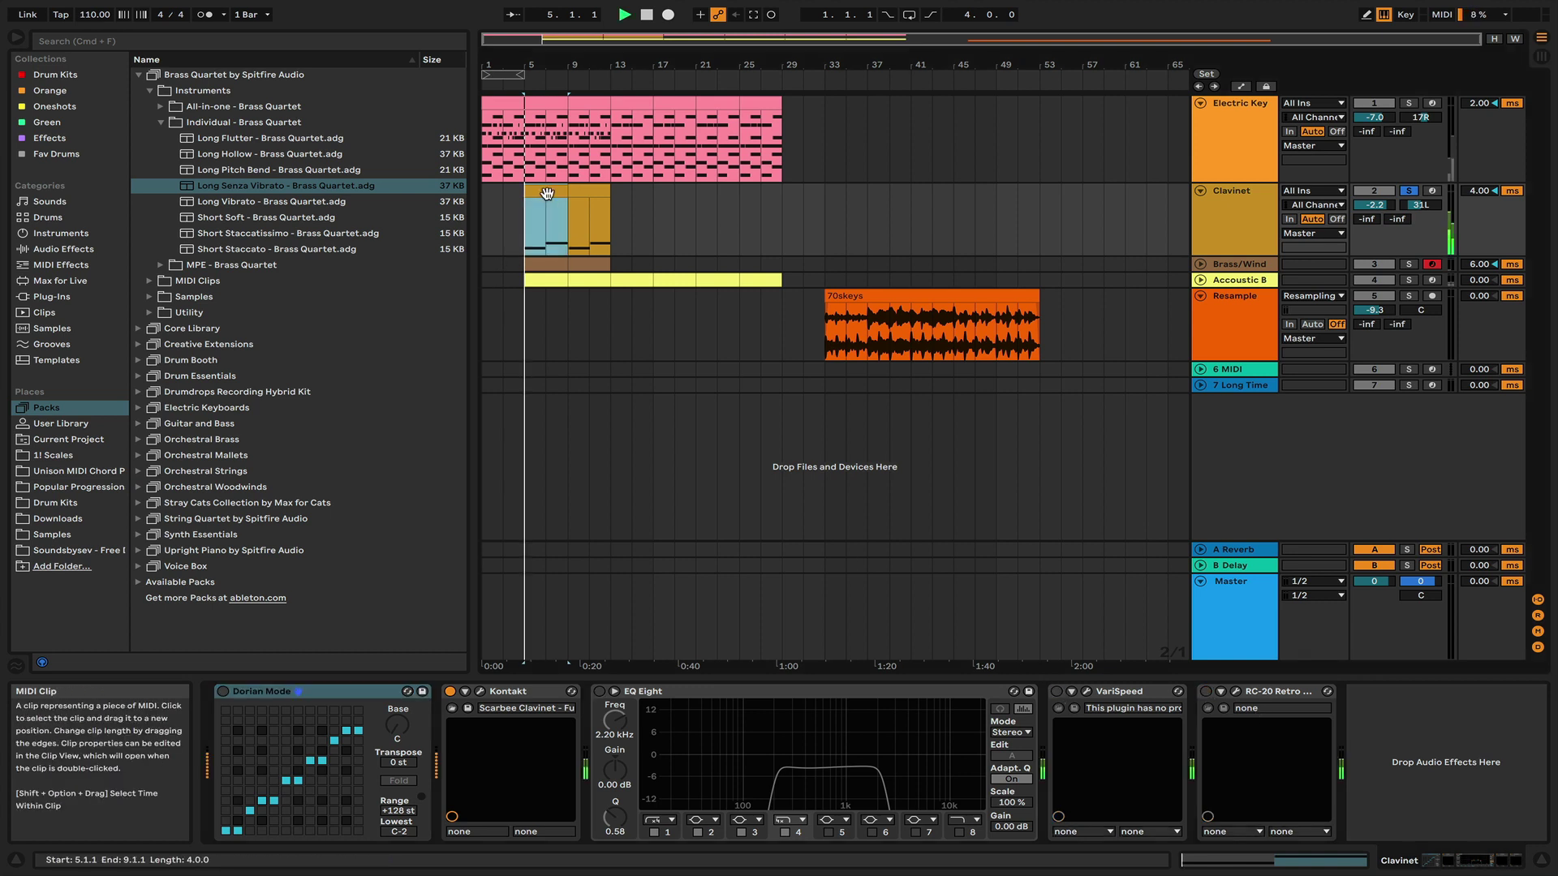
pyautogui.press('space')
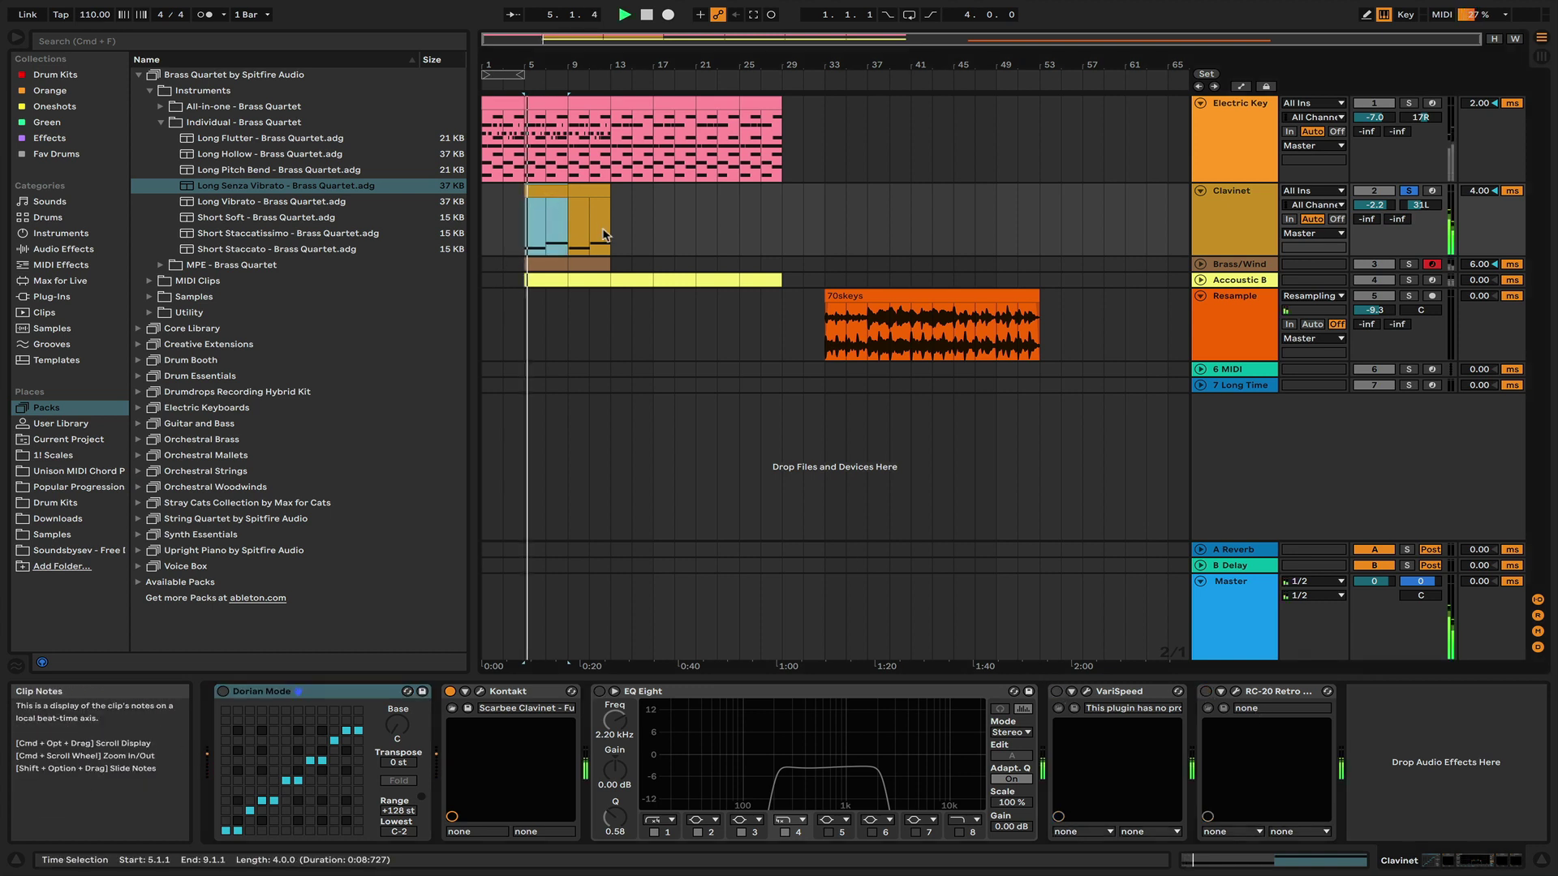
pyautogui.click(550, 237)
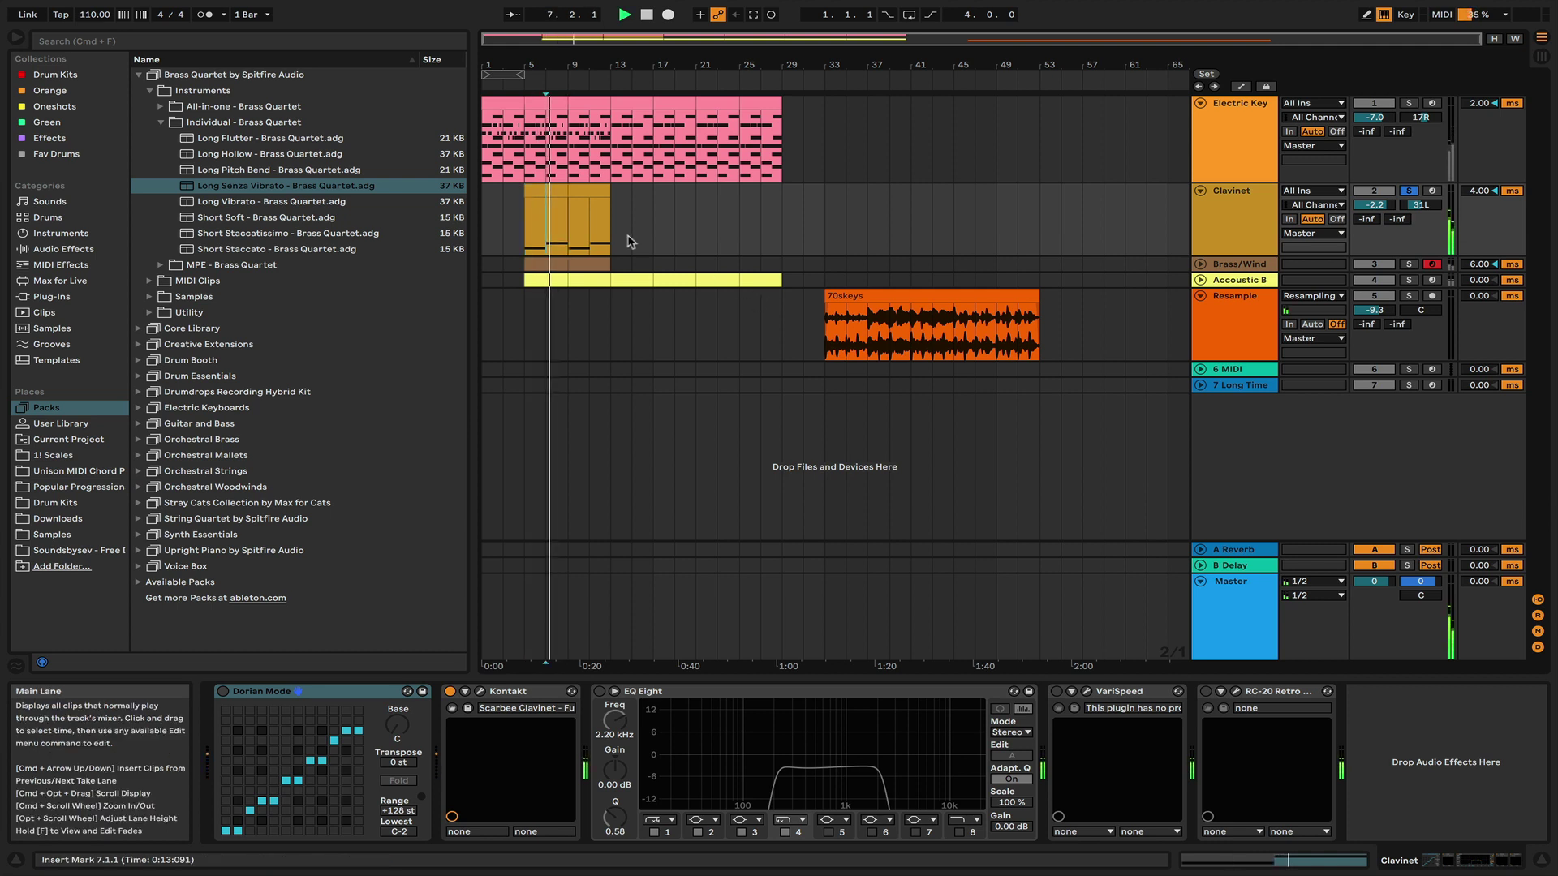
pyautogui.click(552, 195)
pyautogui.press('space')
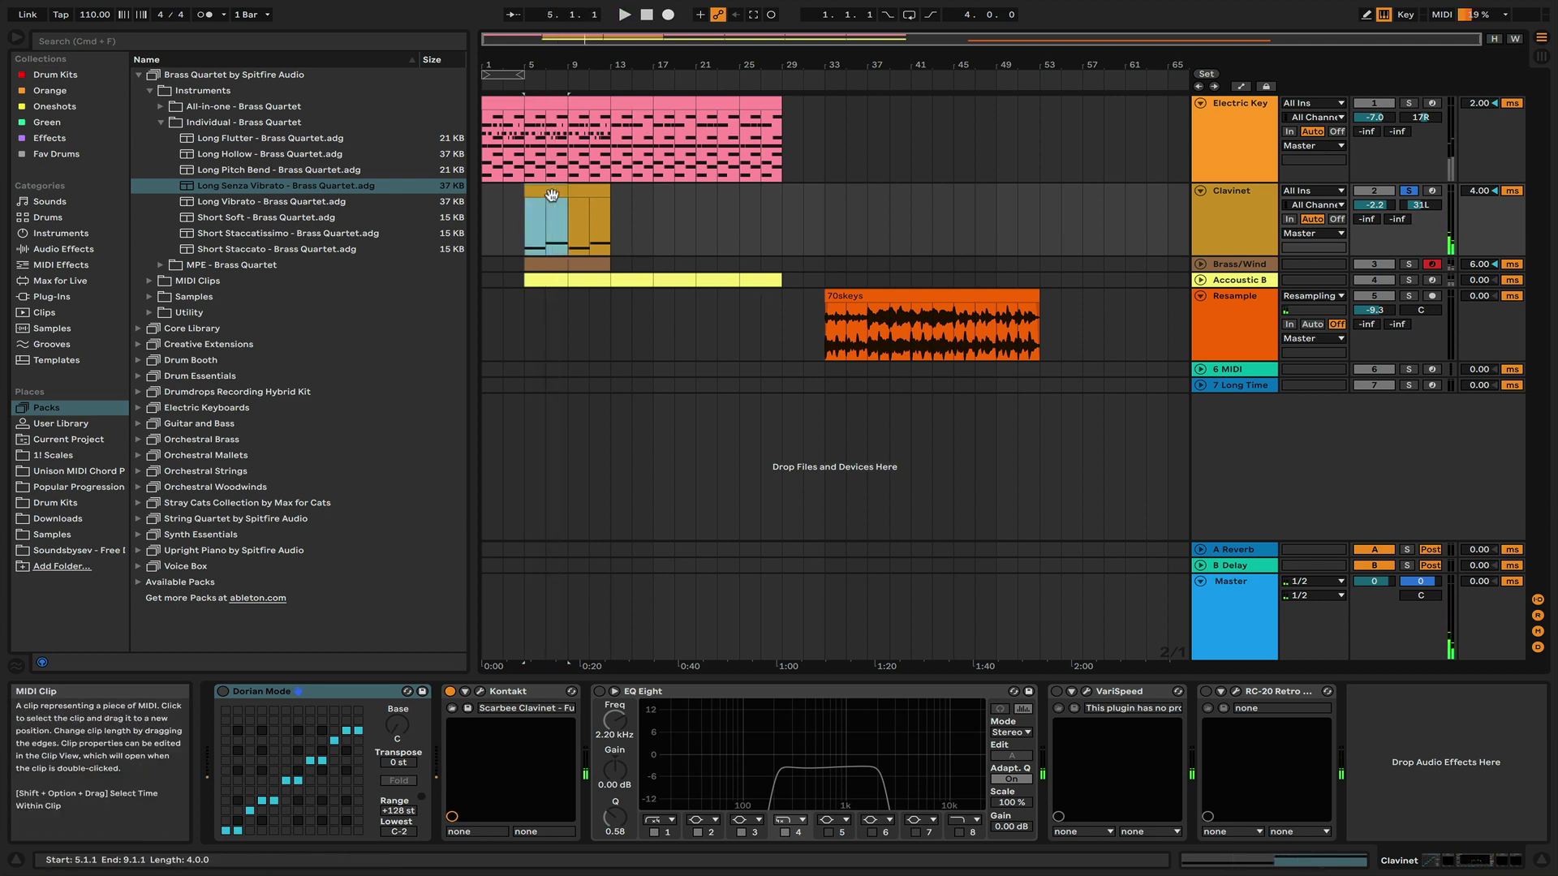
# - Reactivate EQ Eight and VariSpeed on the Clavinet track, playing the clip with each, and show VariSpeed's interface
pyautogui.click(599, 691)
pyautogui.press('space')
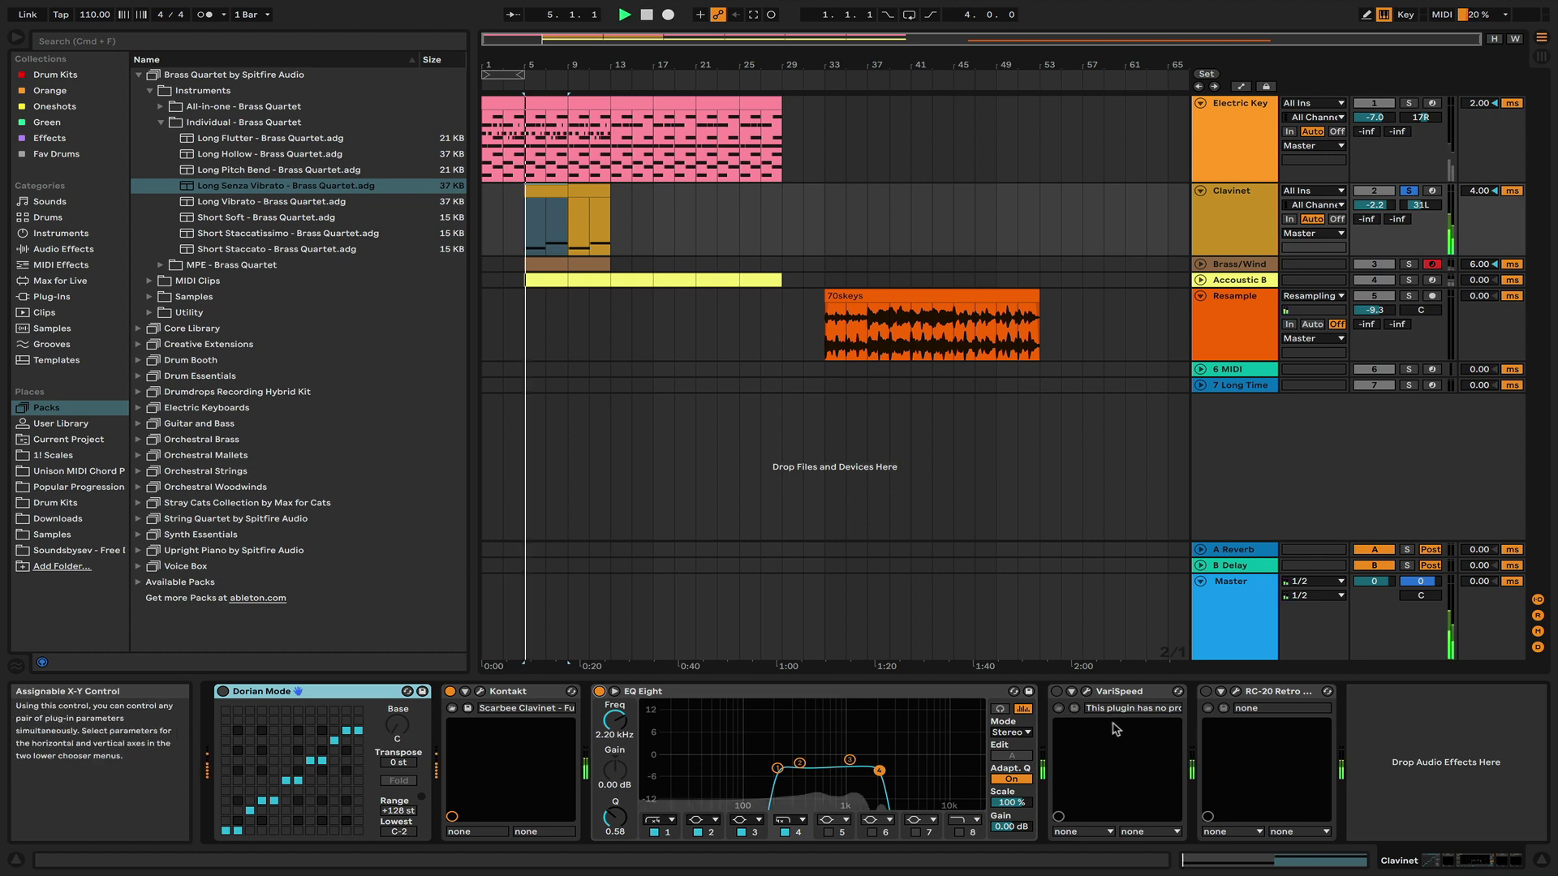
pyautogui.click(1057, 692)
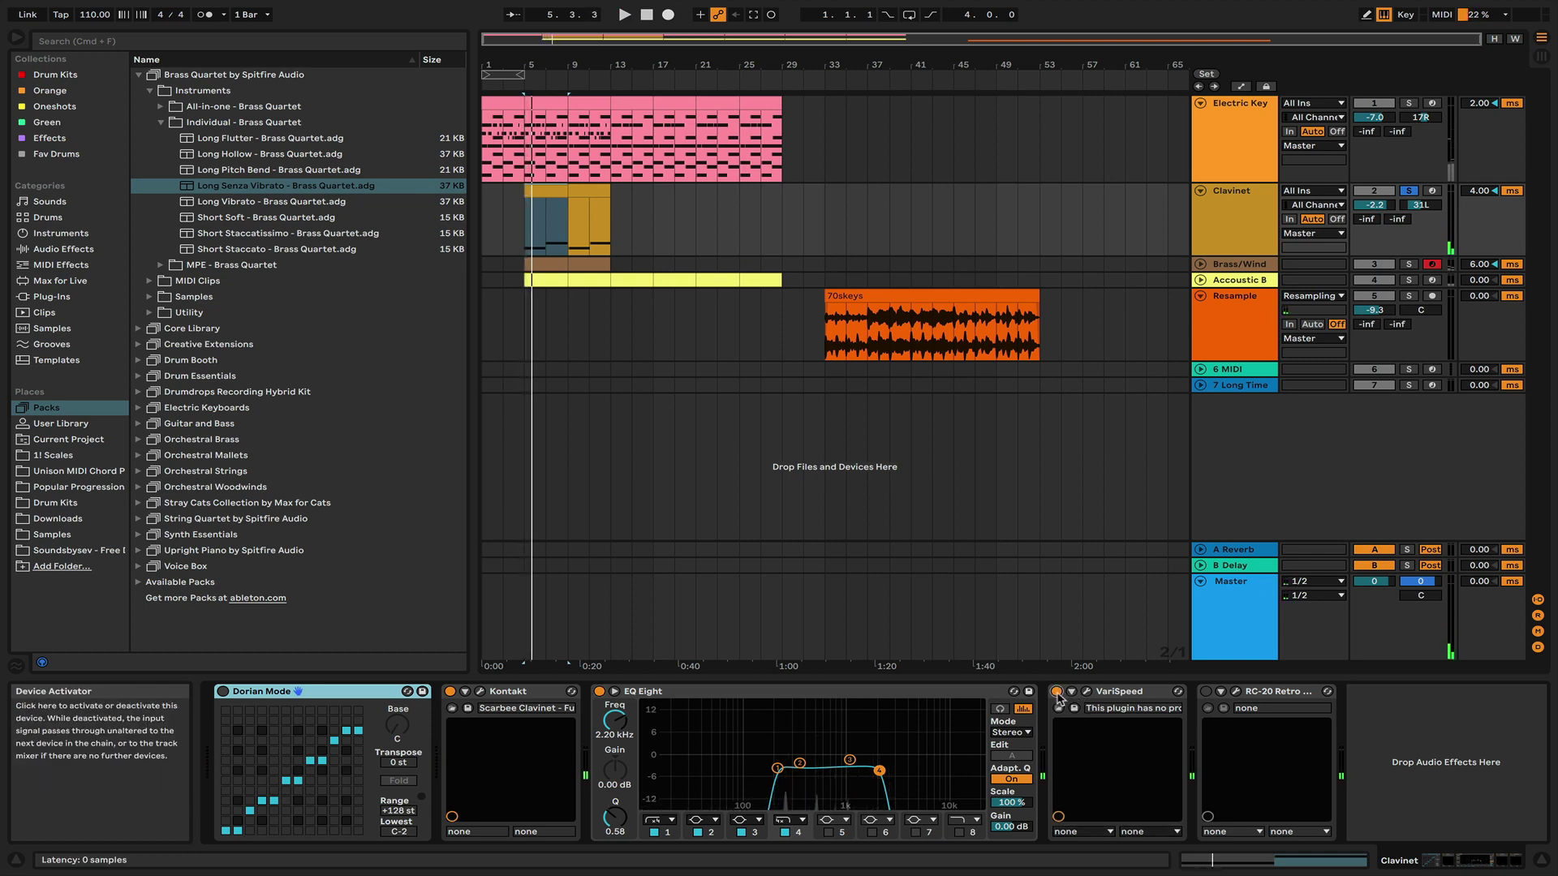
pyautogui.click(1086, 692)
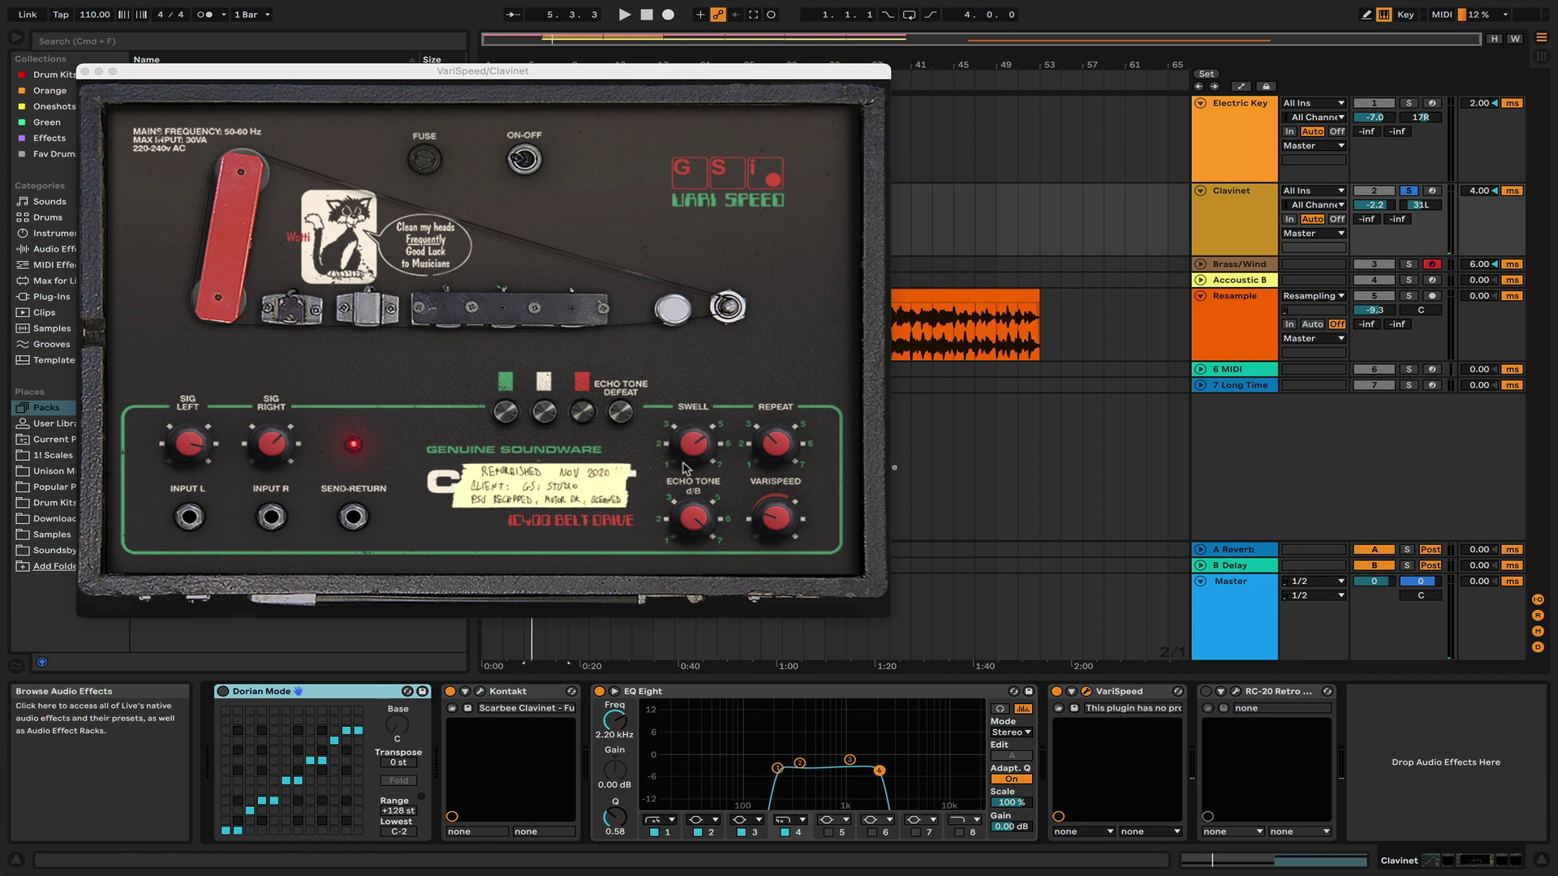
pyautogui.press('space')
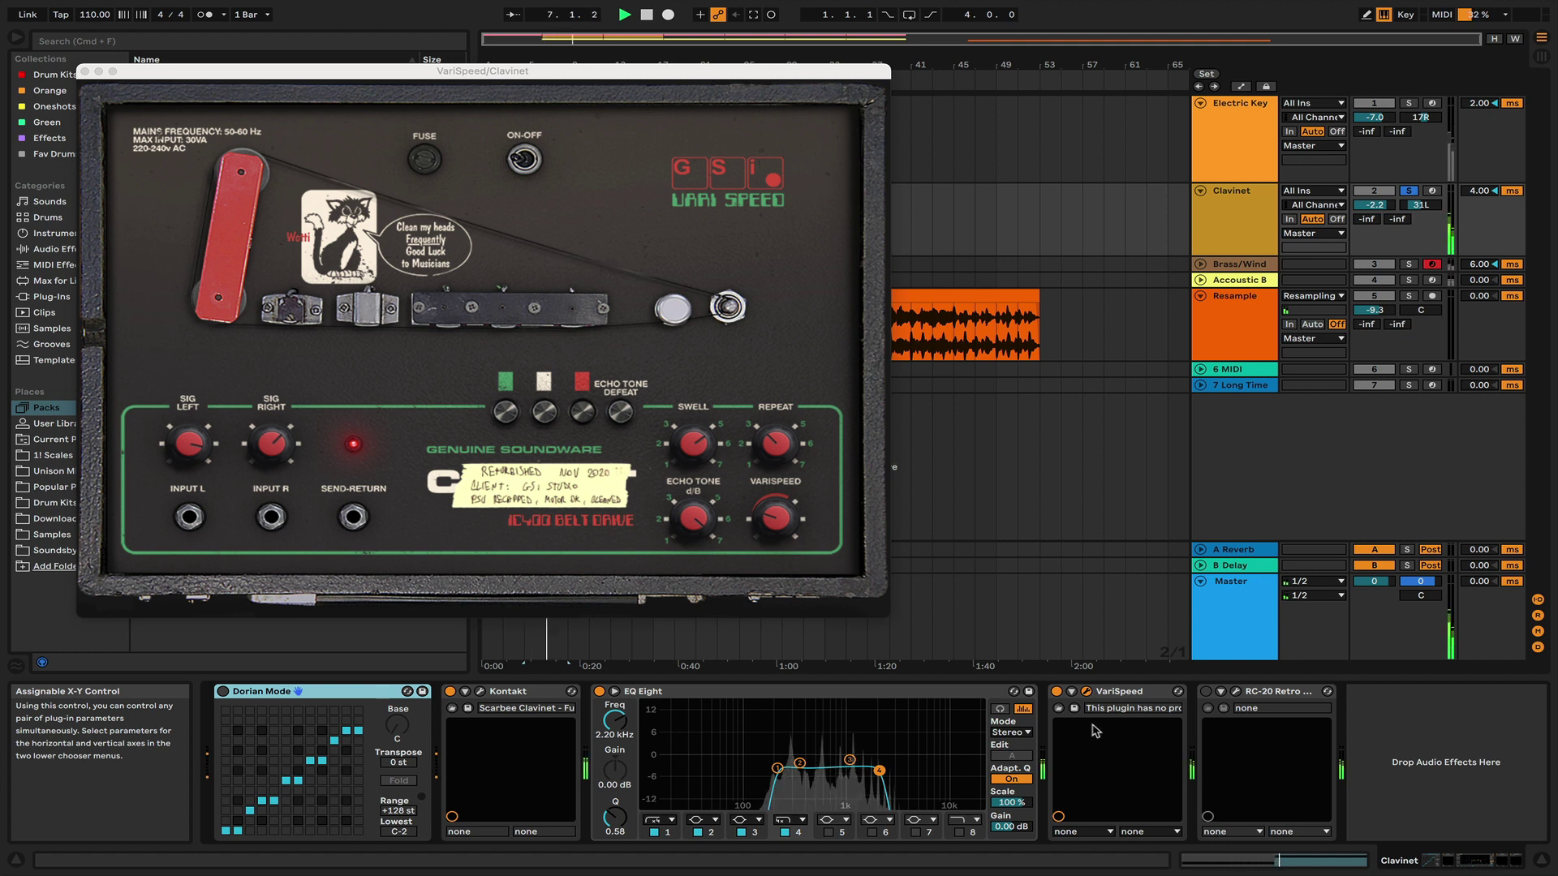
# - Reactivate RC-20 Retro Color on the Clavinet track and show its interface beside the VariSpeed window
pyautogui.click(1205, 692)
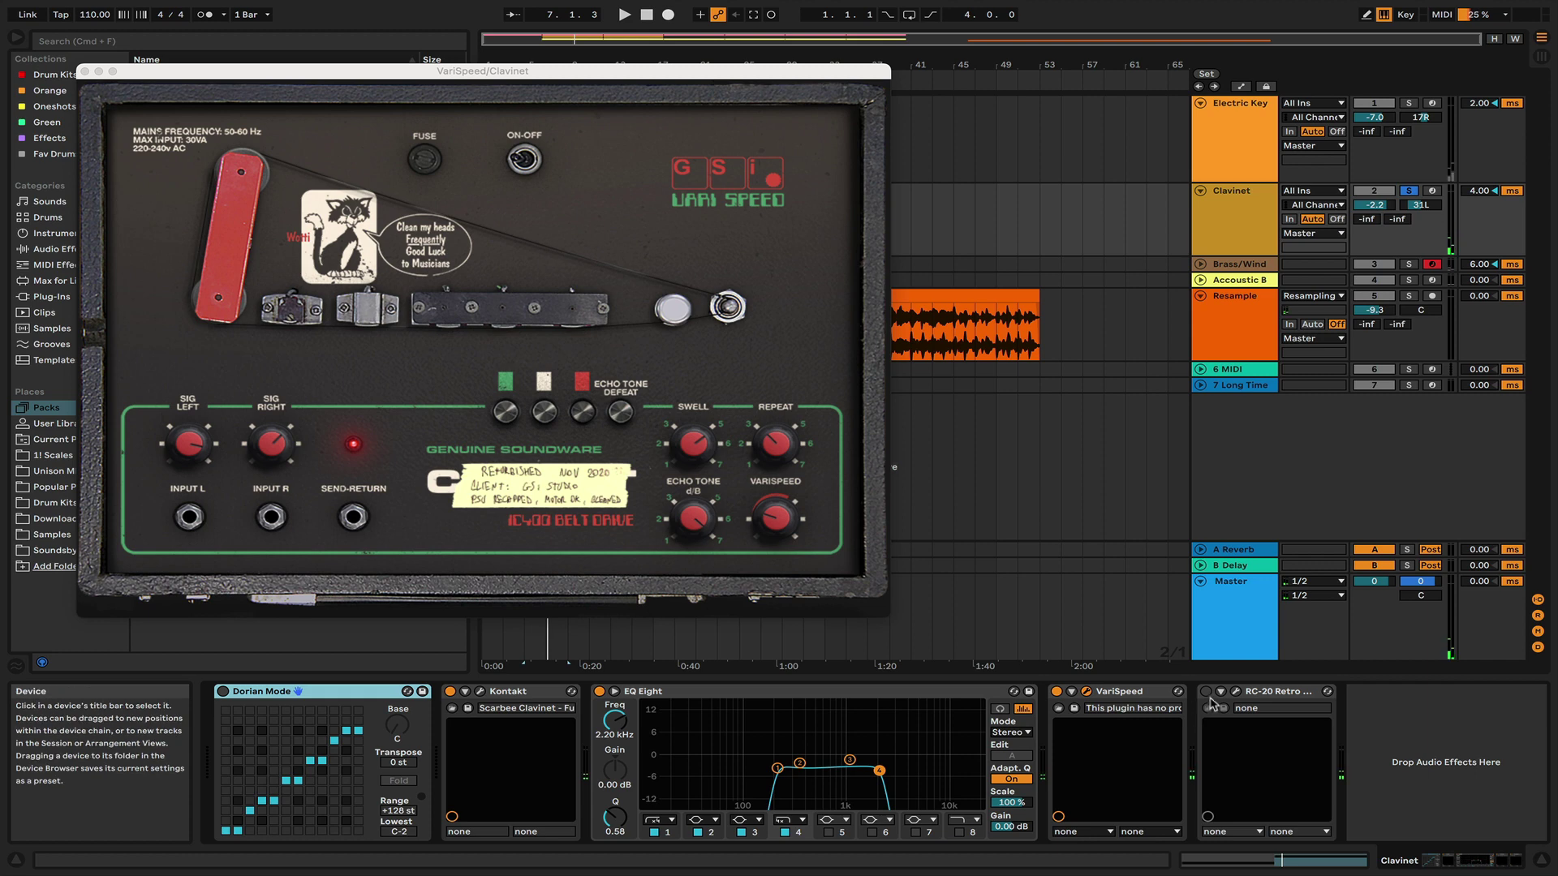
pyautogui.click(1234, 692)
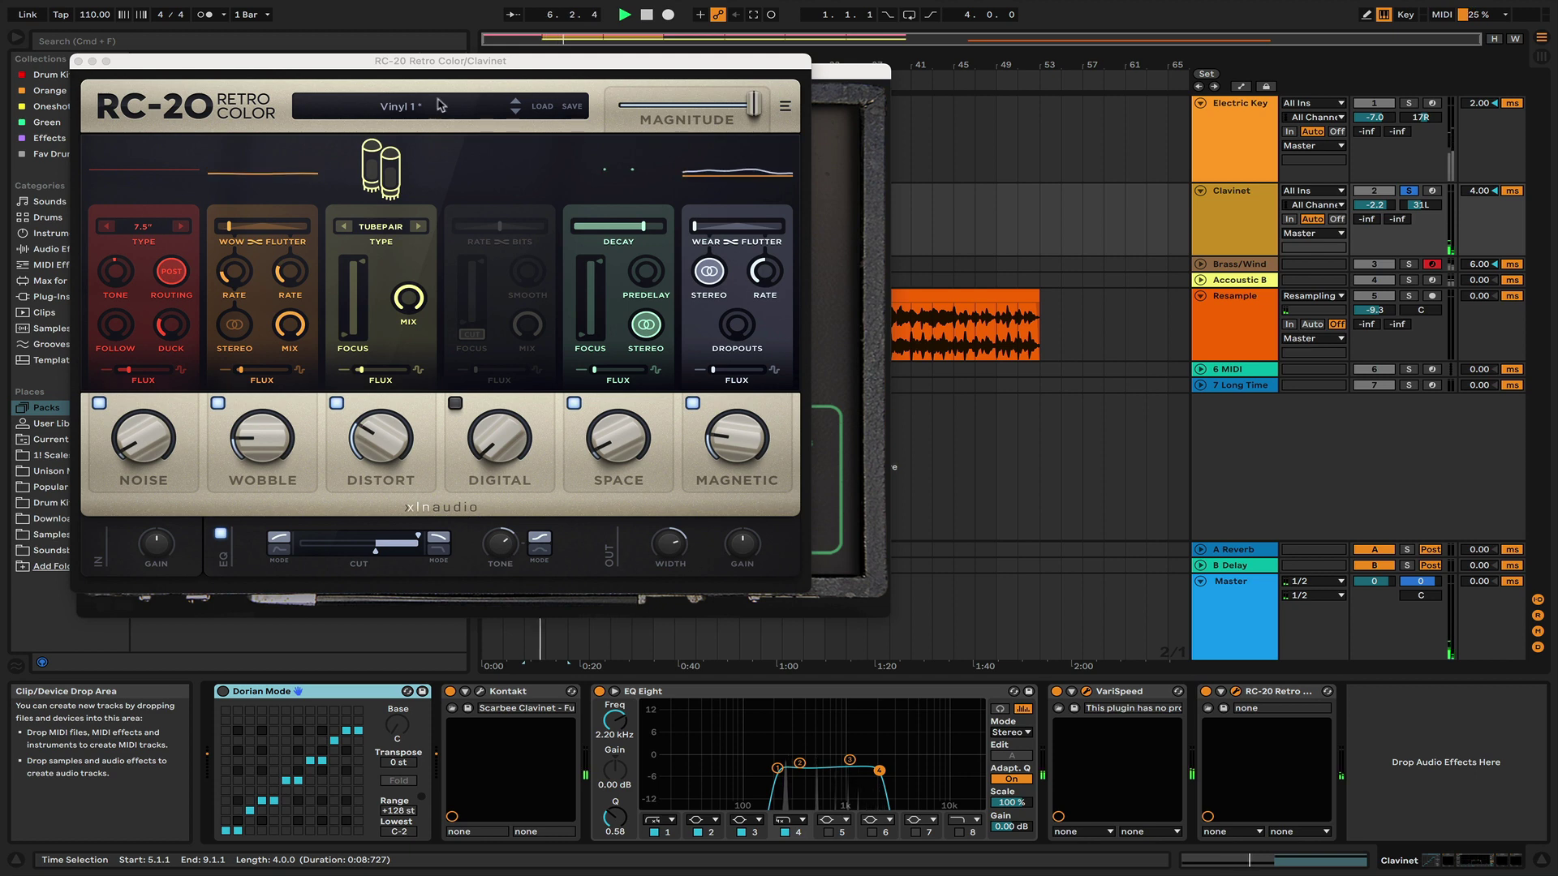
pyautogui.moveTo(455, 62); pyautogui.dragTo(987, 124)
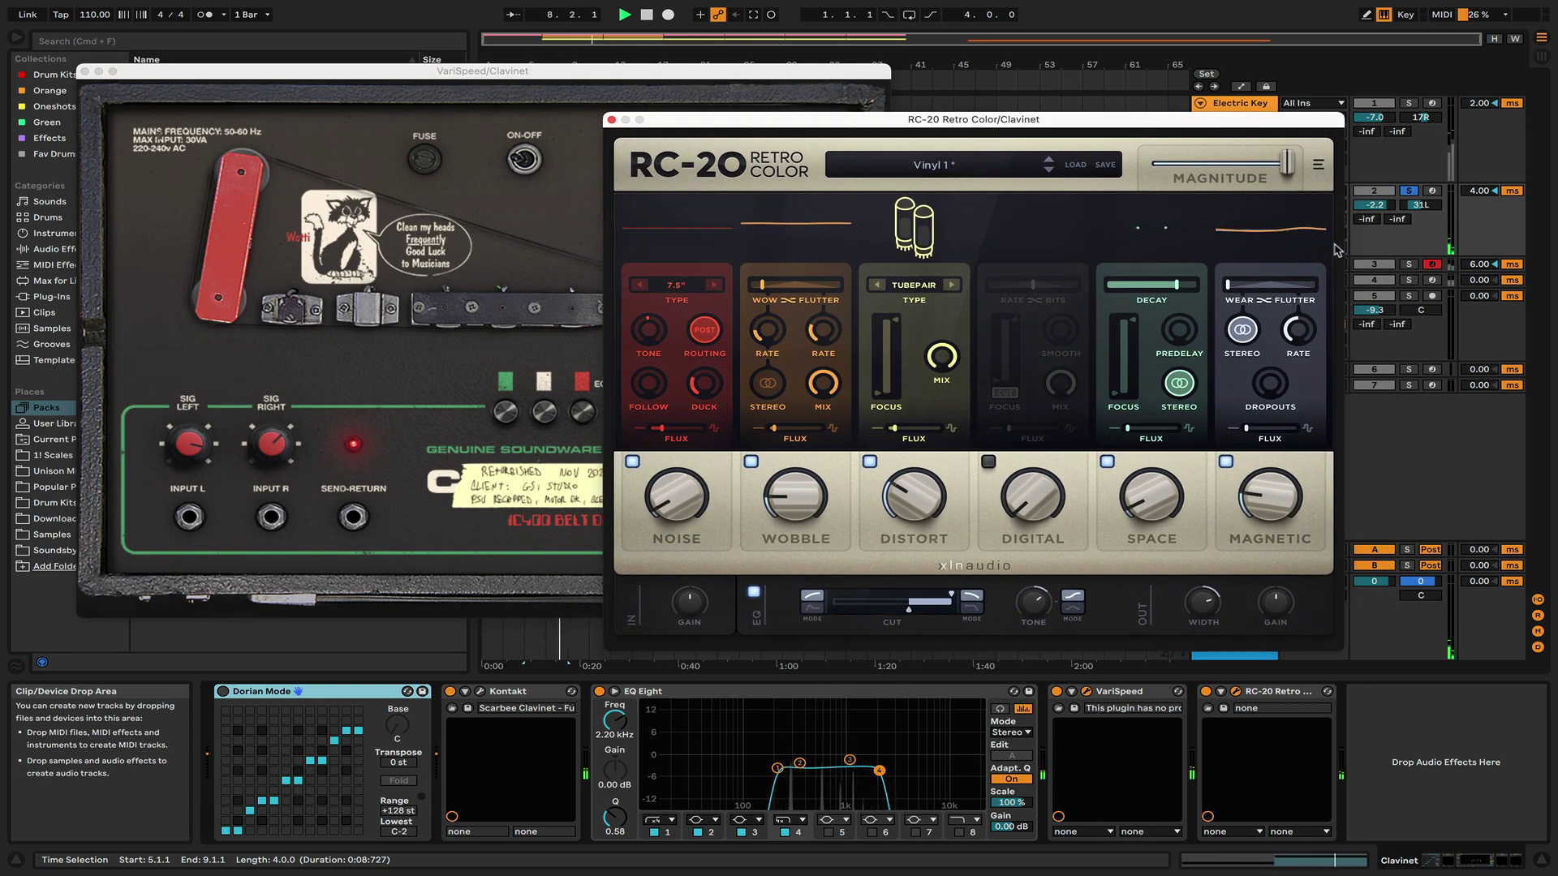
# - Close the RC-20 Retro Color and VariSpeed windows, and solo the unfolded Brass/Wind track in place of Clavinet
pyautogui.click(614, 119)
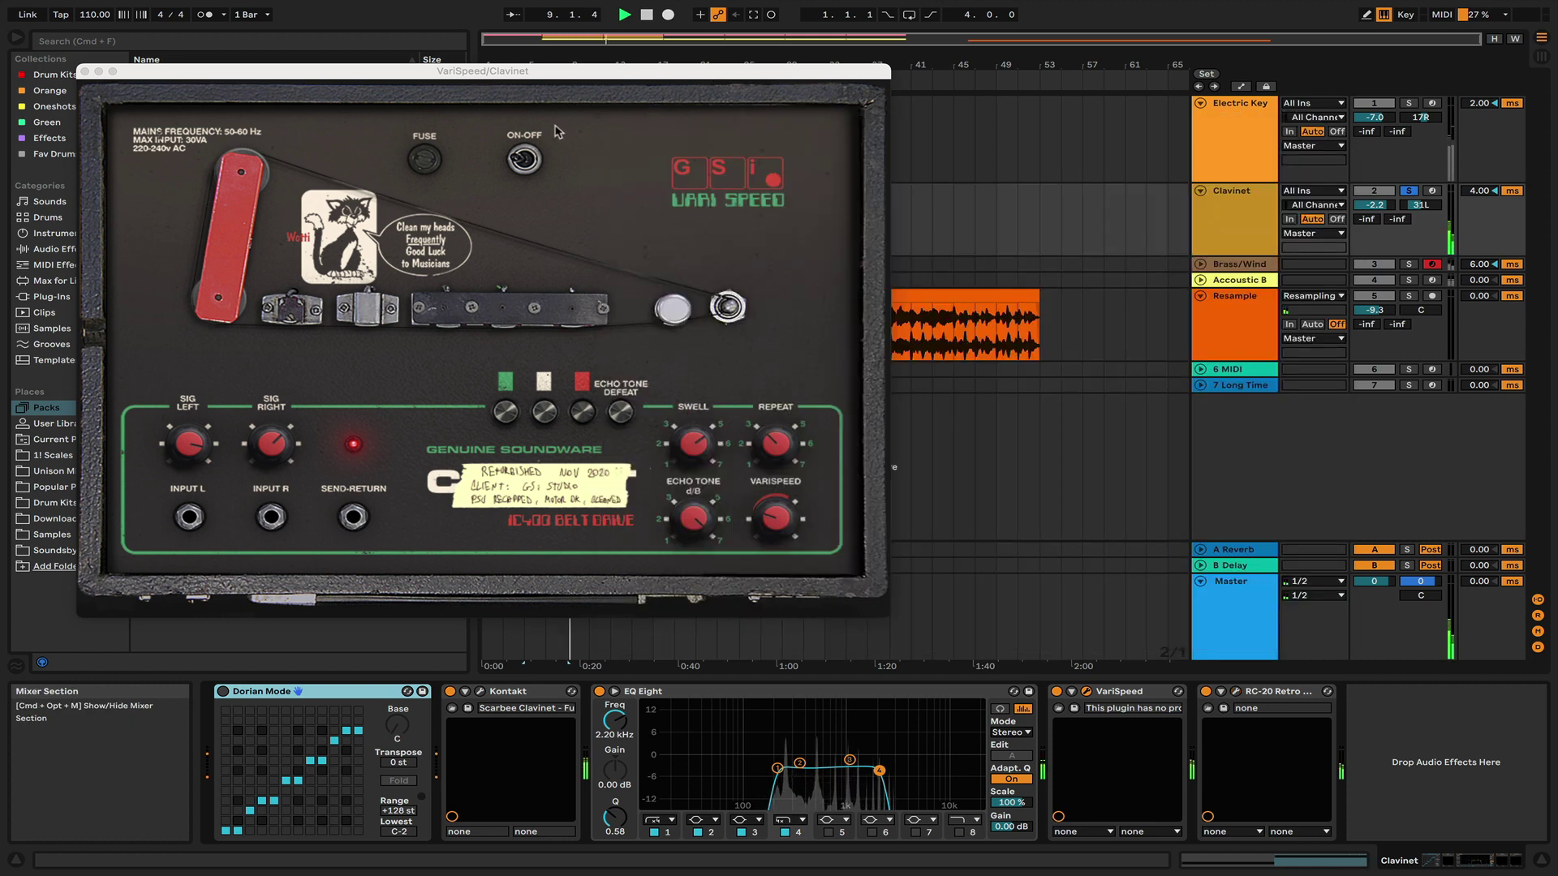
pyautogui.click(86, 71)
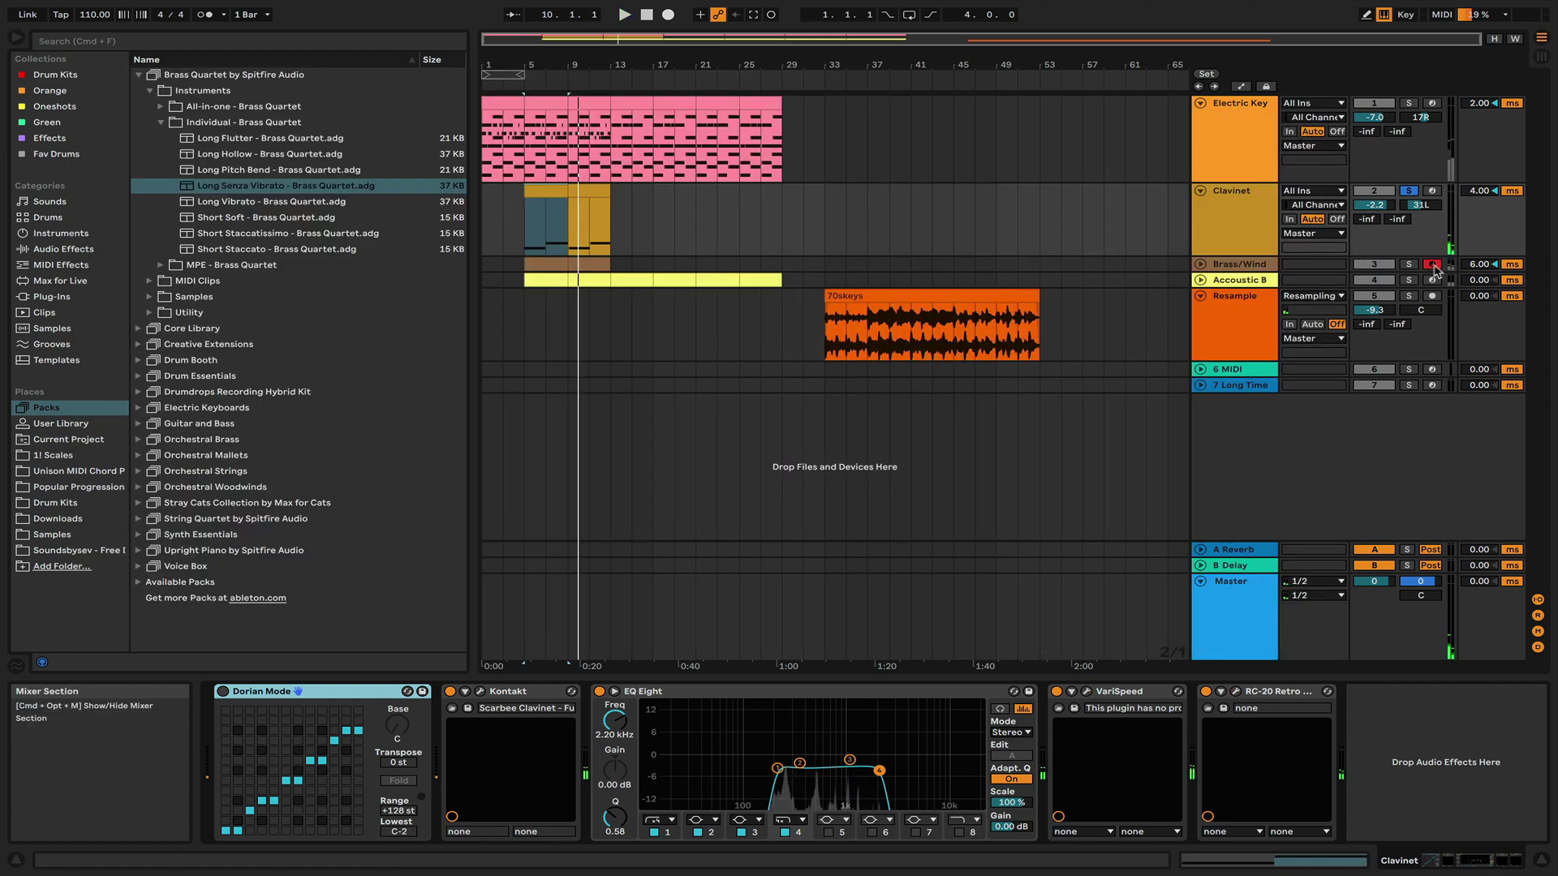
pyautogui.click(1409, 265)
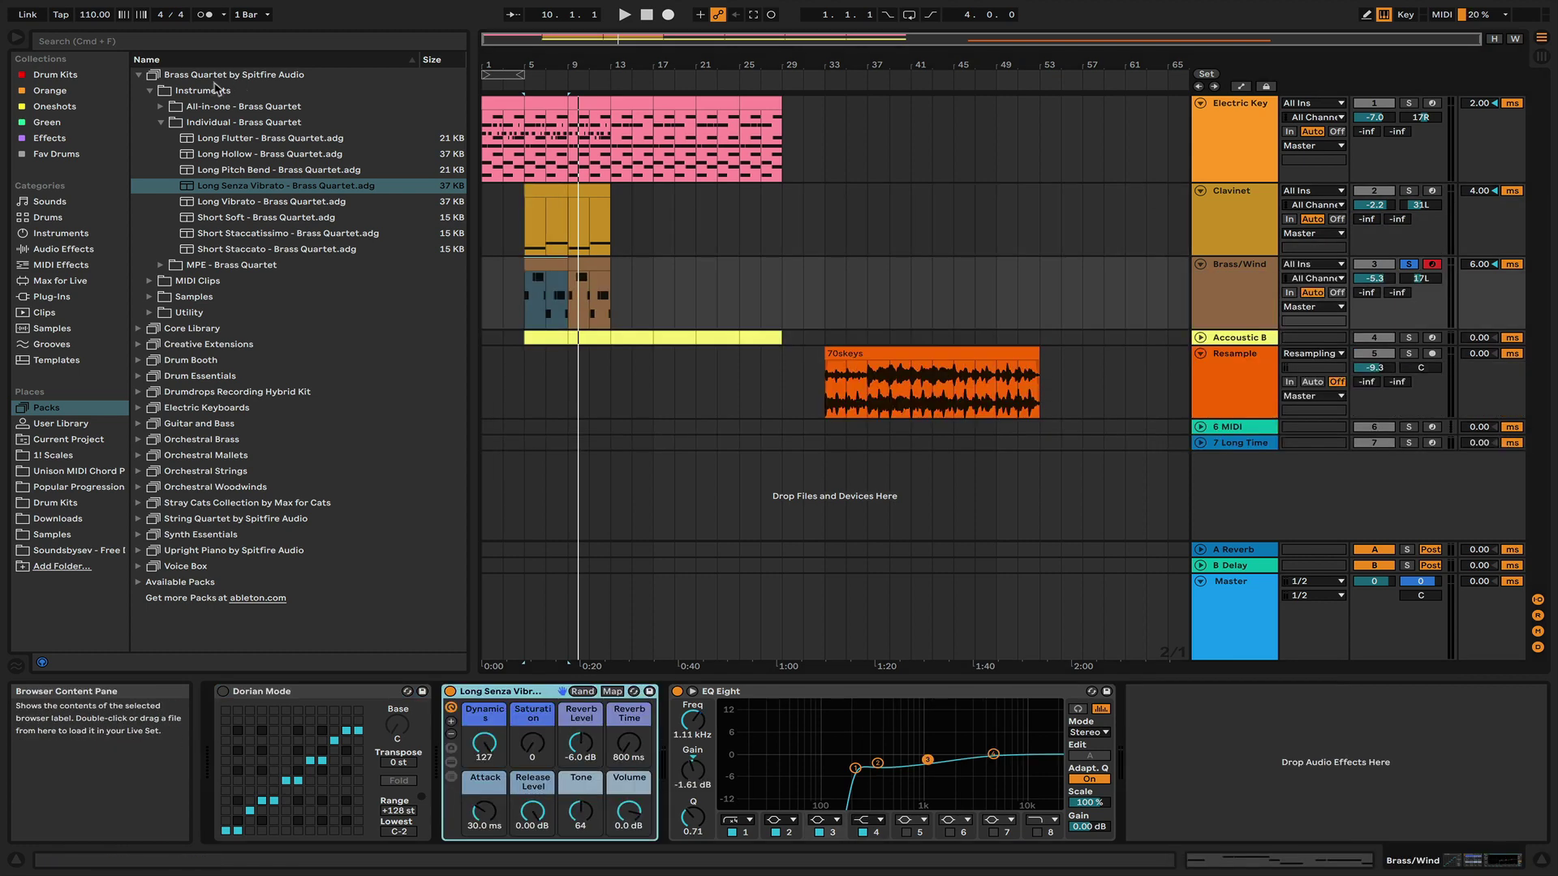
# - Point out the Brass Quartet by Spitfire Audio pack and the Brass/Wind track's EQ Eight, and play the track's first clip
pyautogui.click(200, 81)
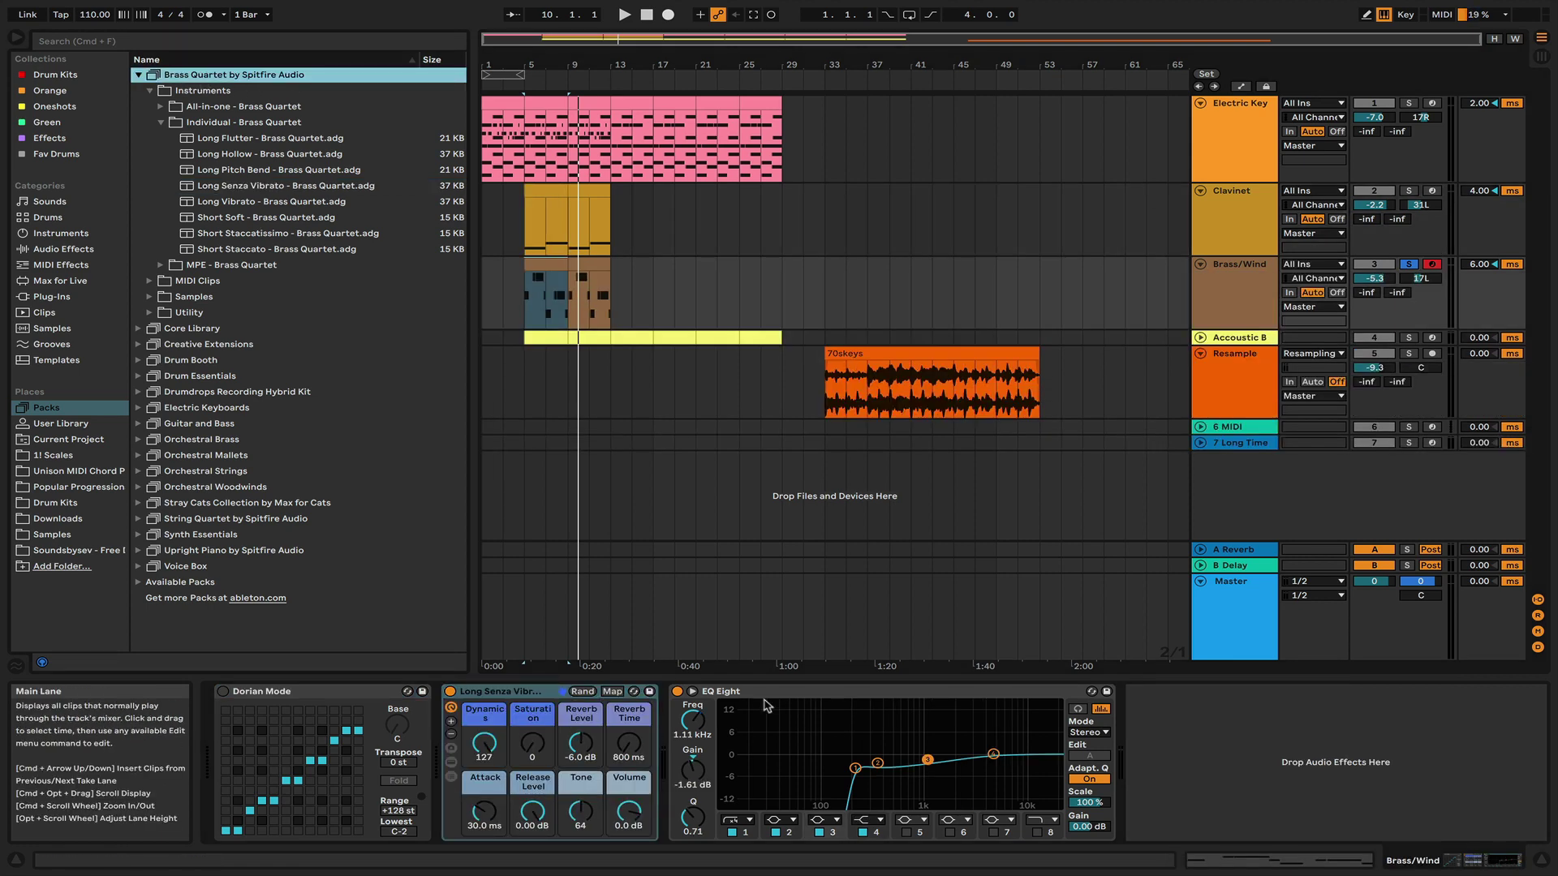
pyautogui.click(730, 691)
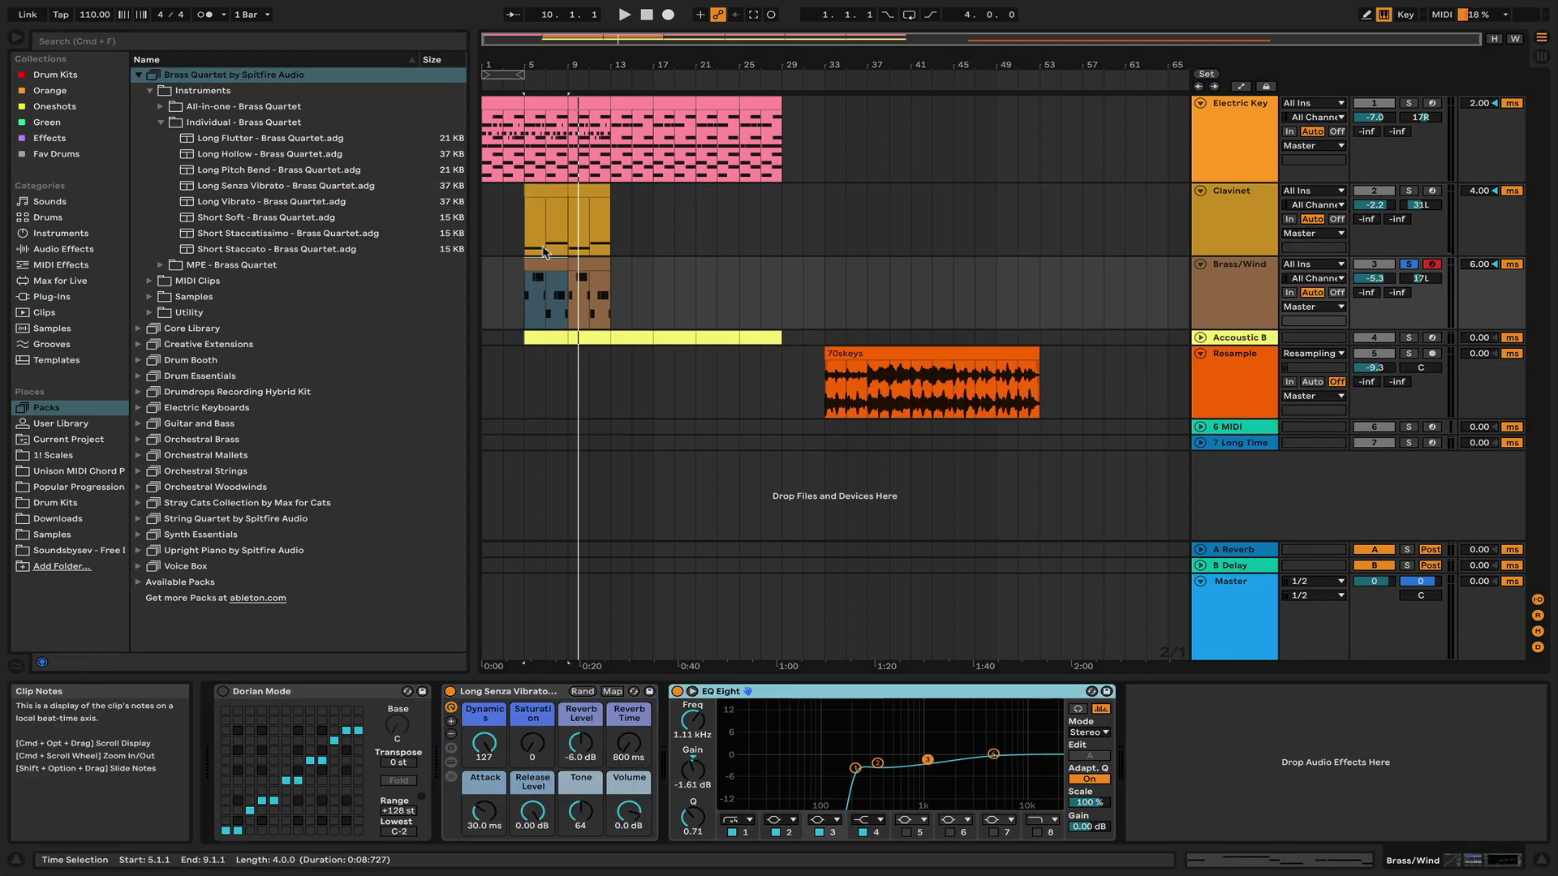
pyautogui.click(1452, 245)
pyautogui.press('space')
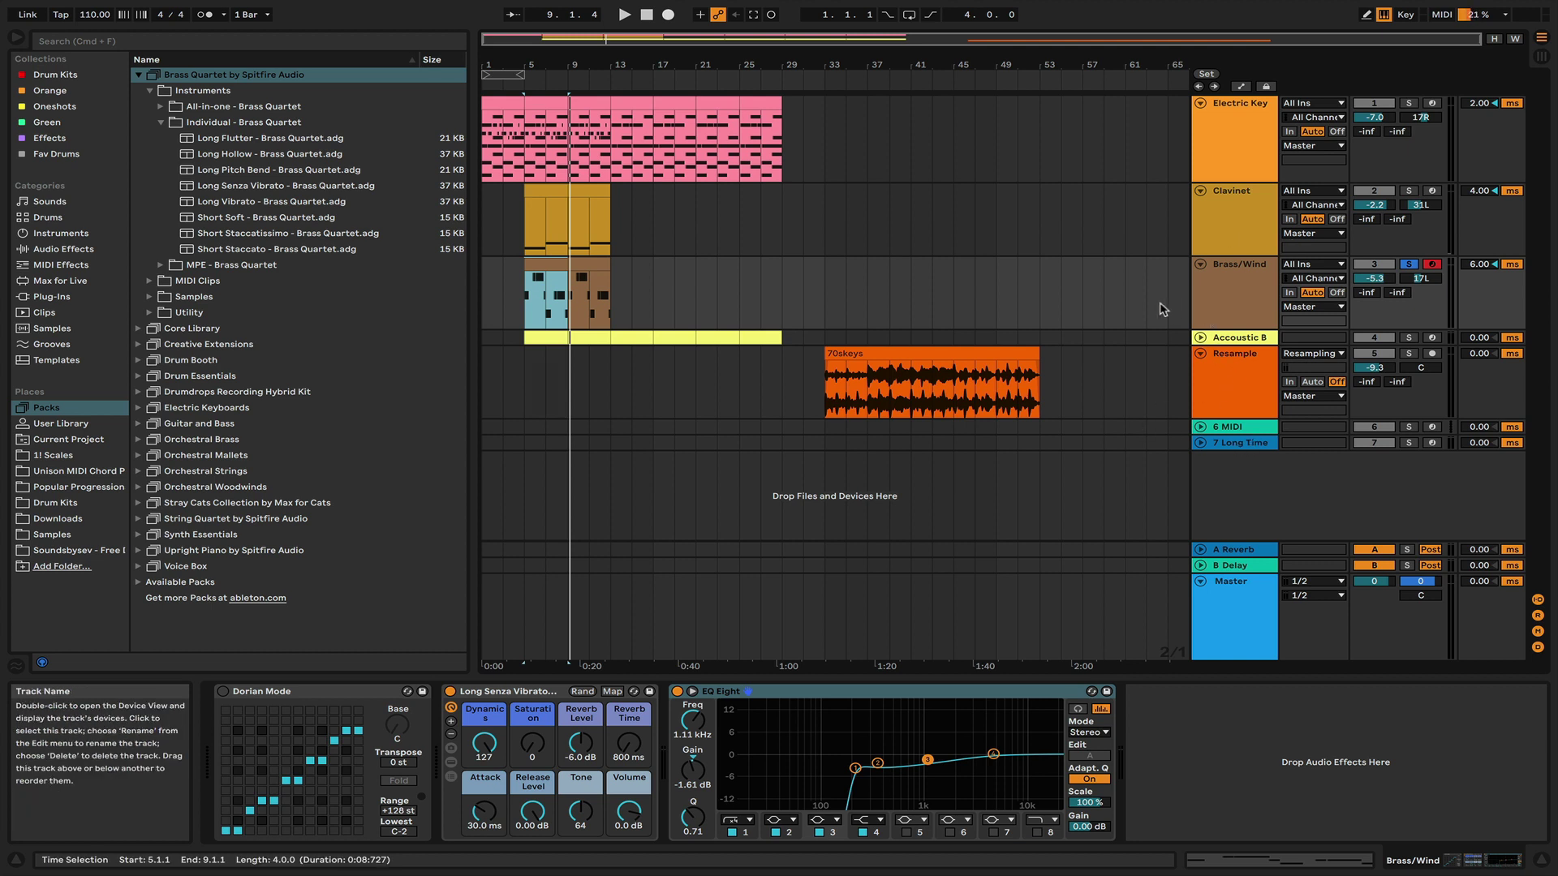
# - Unfold the Accoustic Bass track, solo it instead of Brass/Wind, and view its Scarbee Rickenbacker Bass instrument in Kontakt
pyautogui.click(1209, 340)
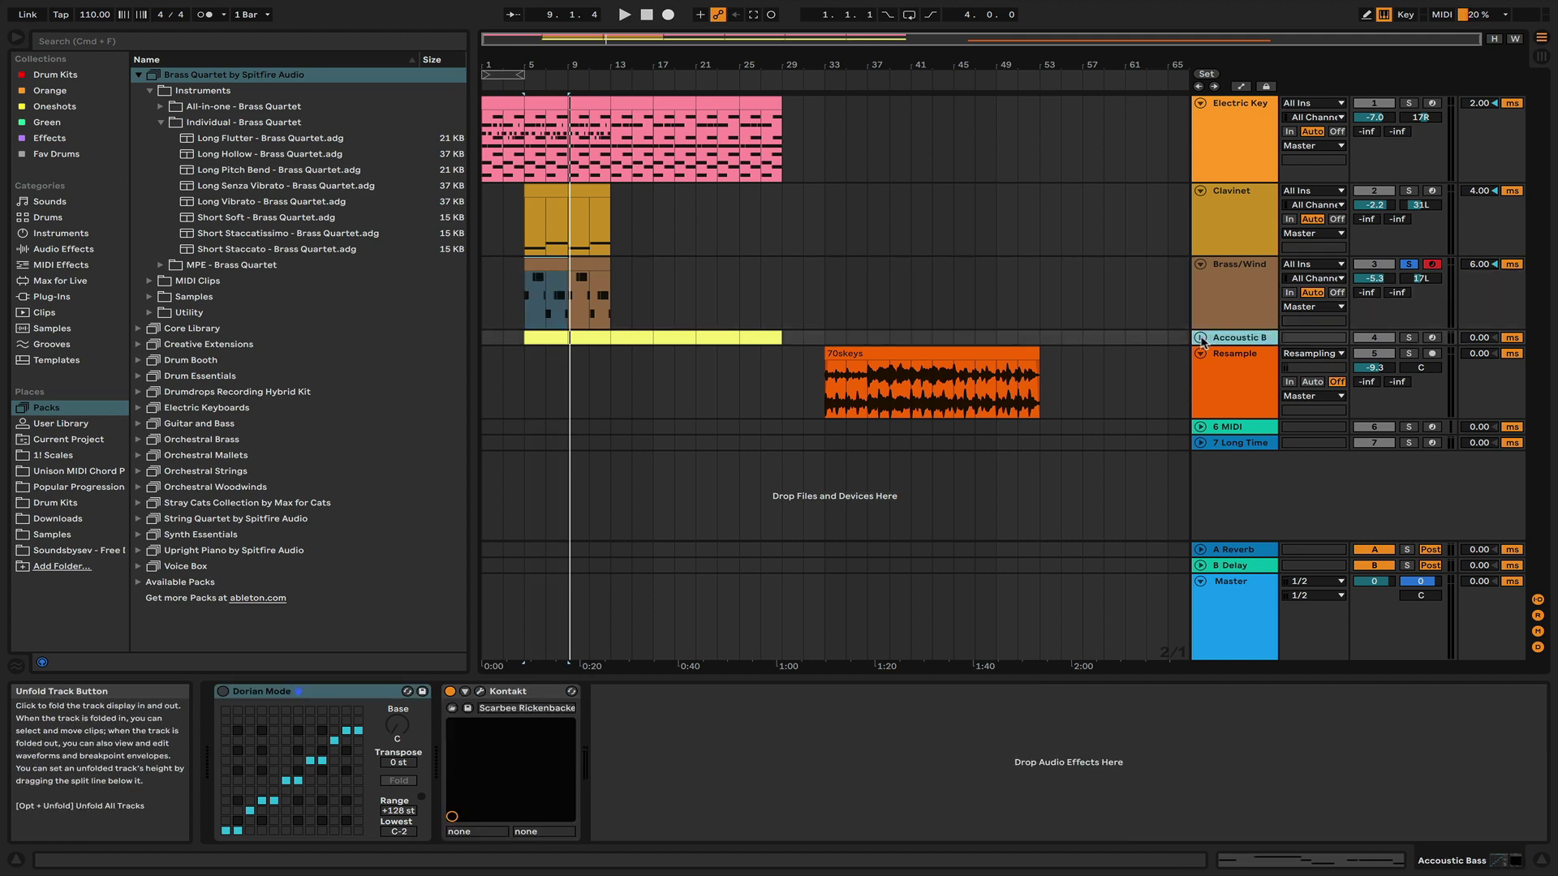
pyautogui.click(1201, 338)
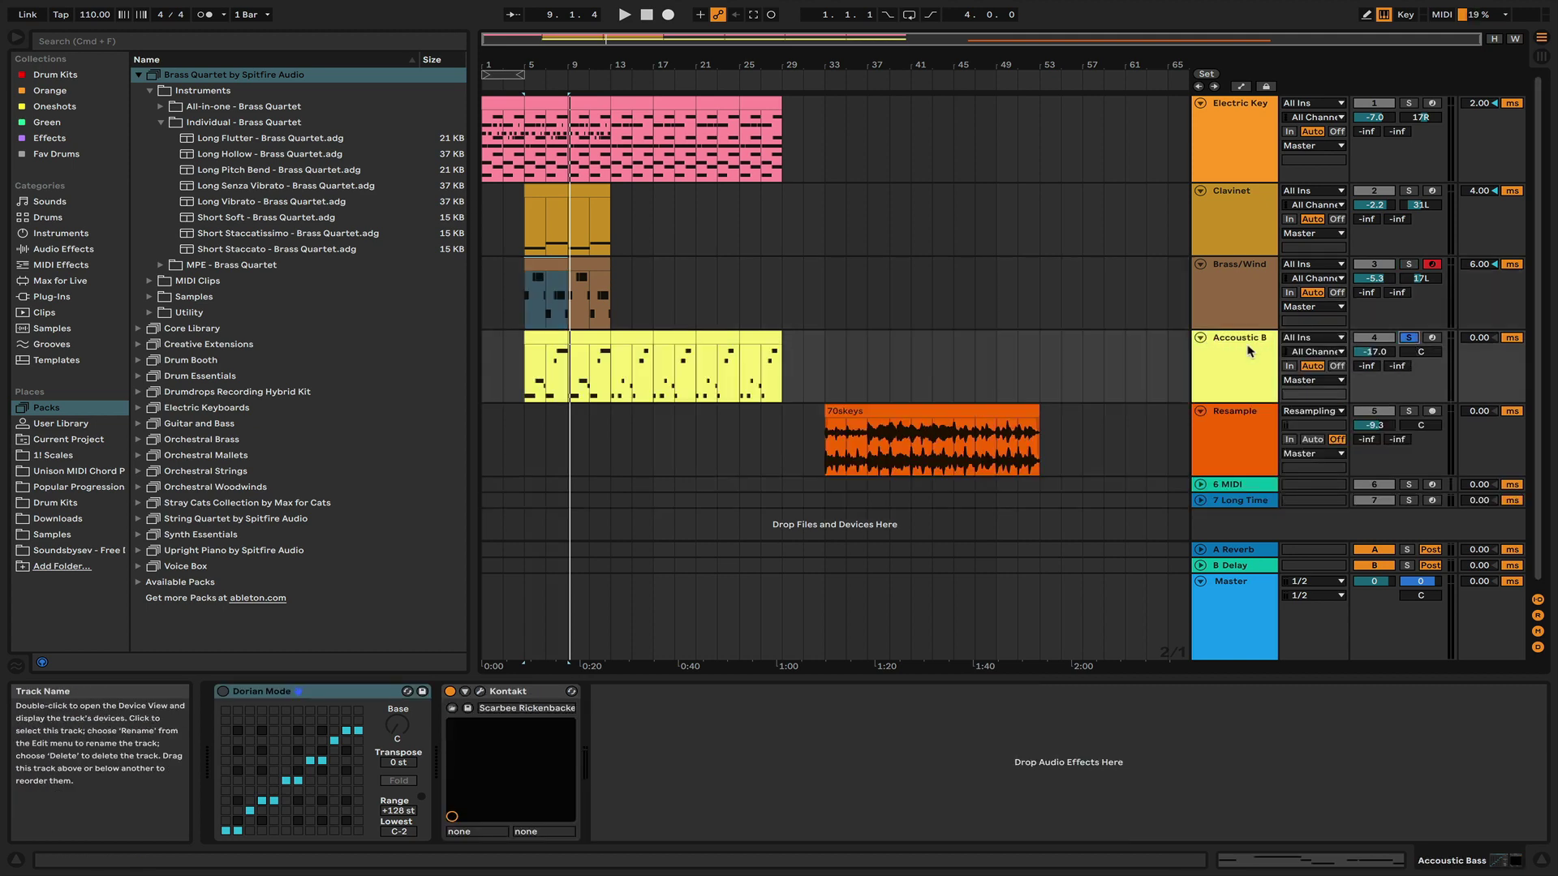
pyautogui.click(1410, 338)
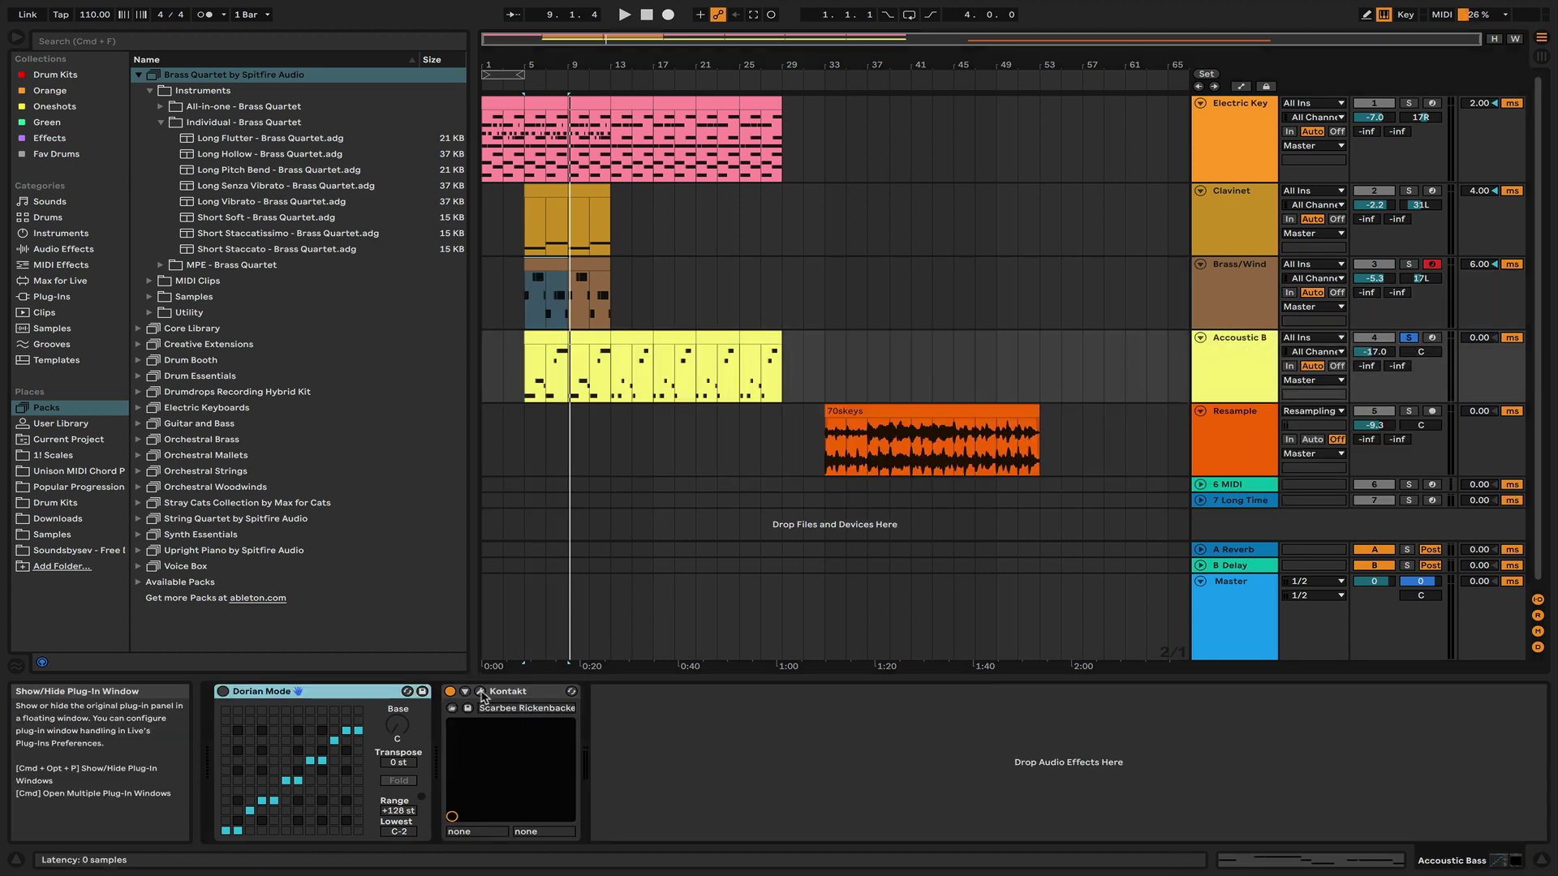
pyautogui.click(481, 691)
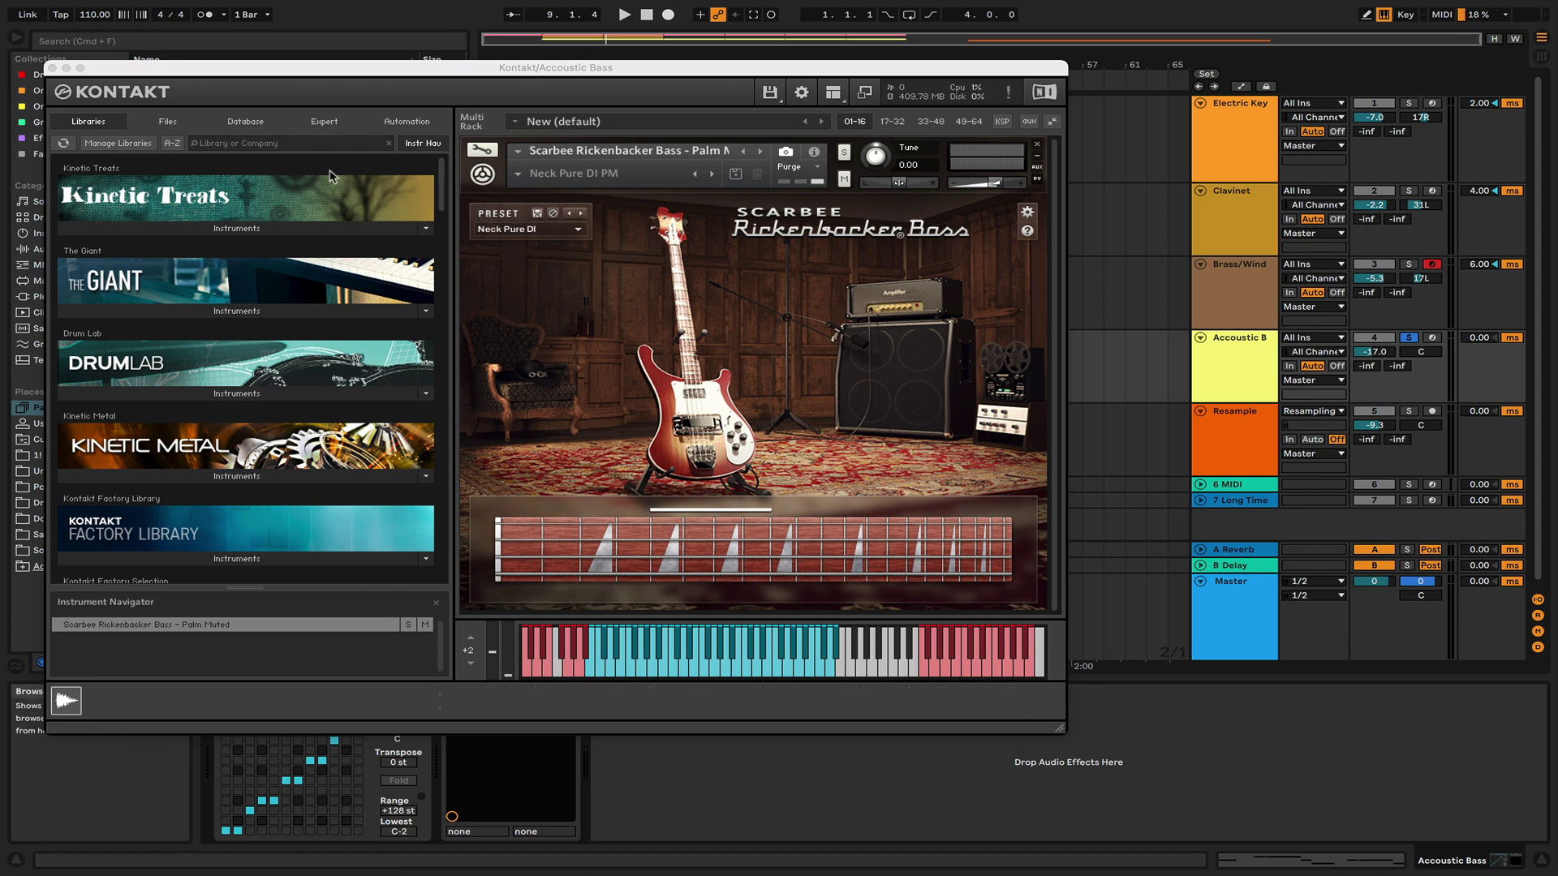
pyautogui.click(52, 69)
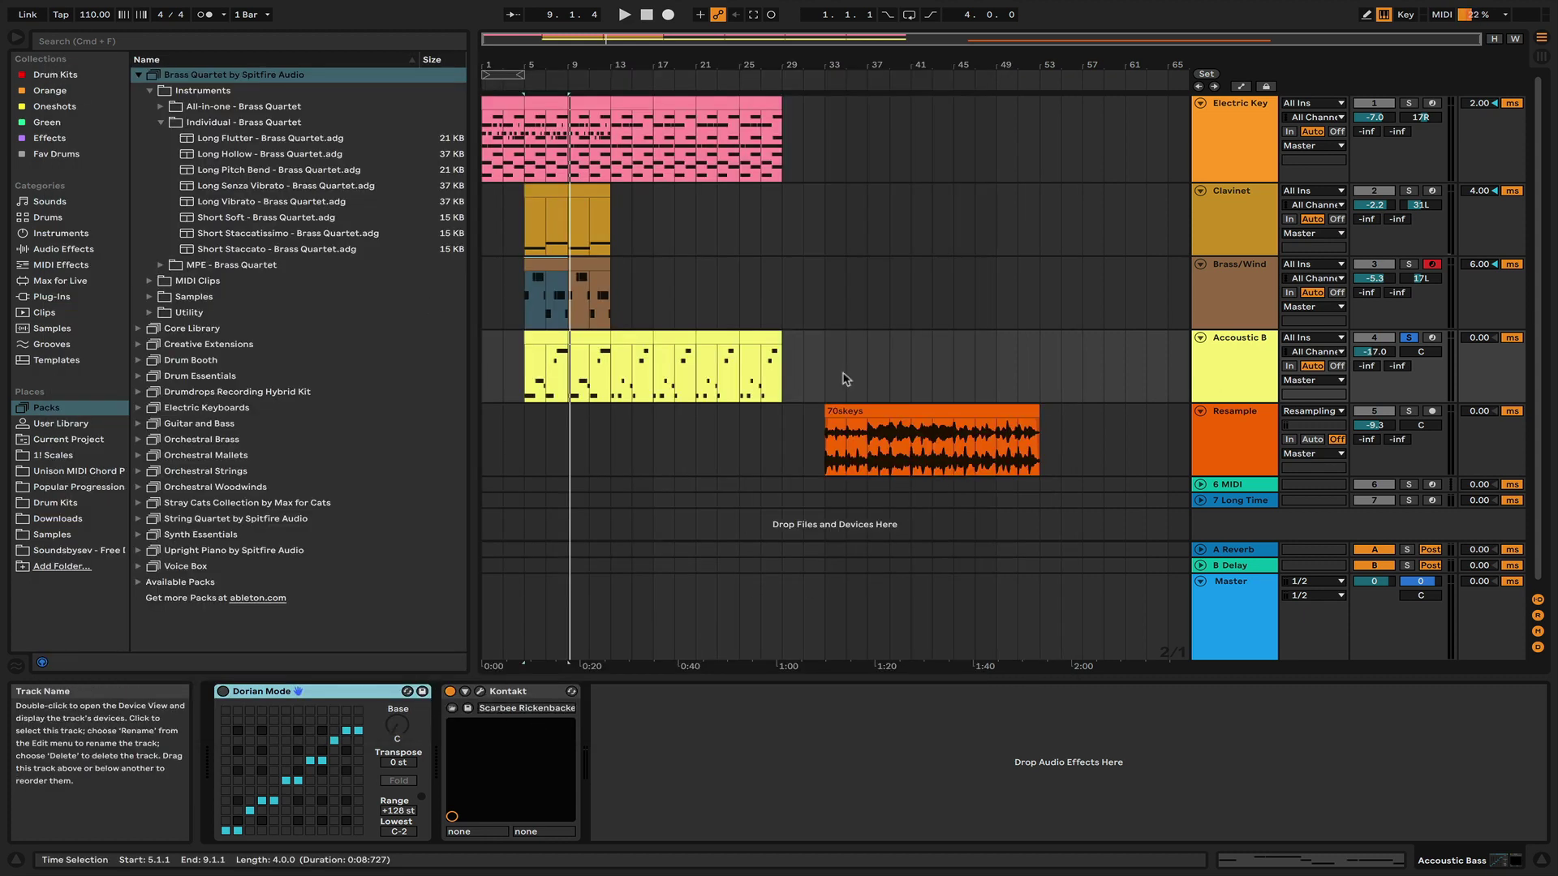
# - Play the first Accoustic Bass clip and view its notes, then shrink the clip editor to restore the full arrangement view
pyautogui.click(564, 342)
pyautogui.press('space')
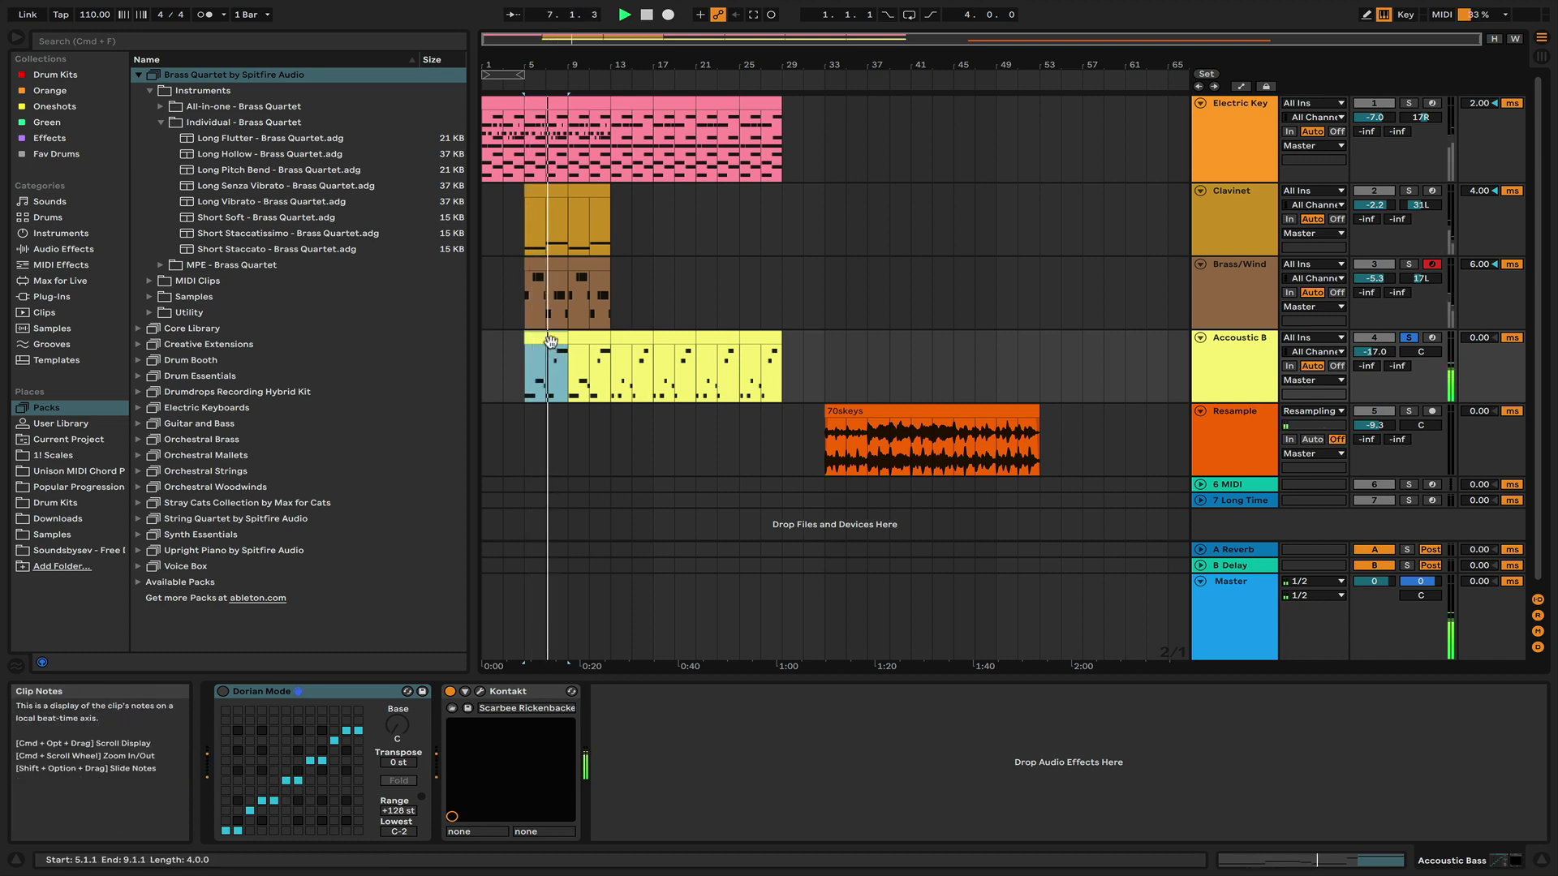
pyautogui.doubleClick(571, 366)
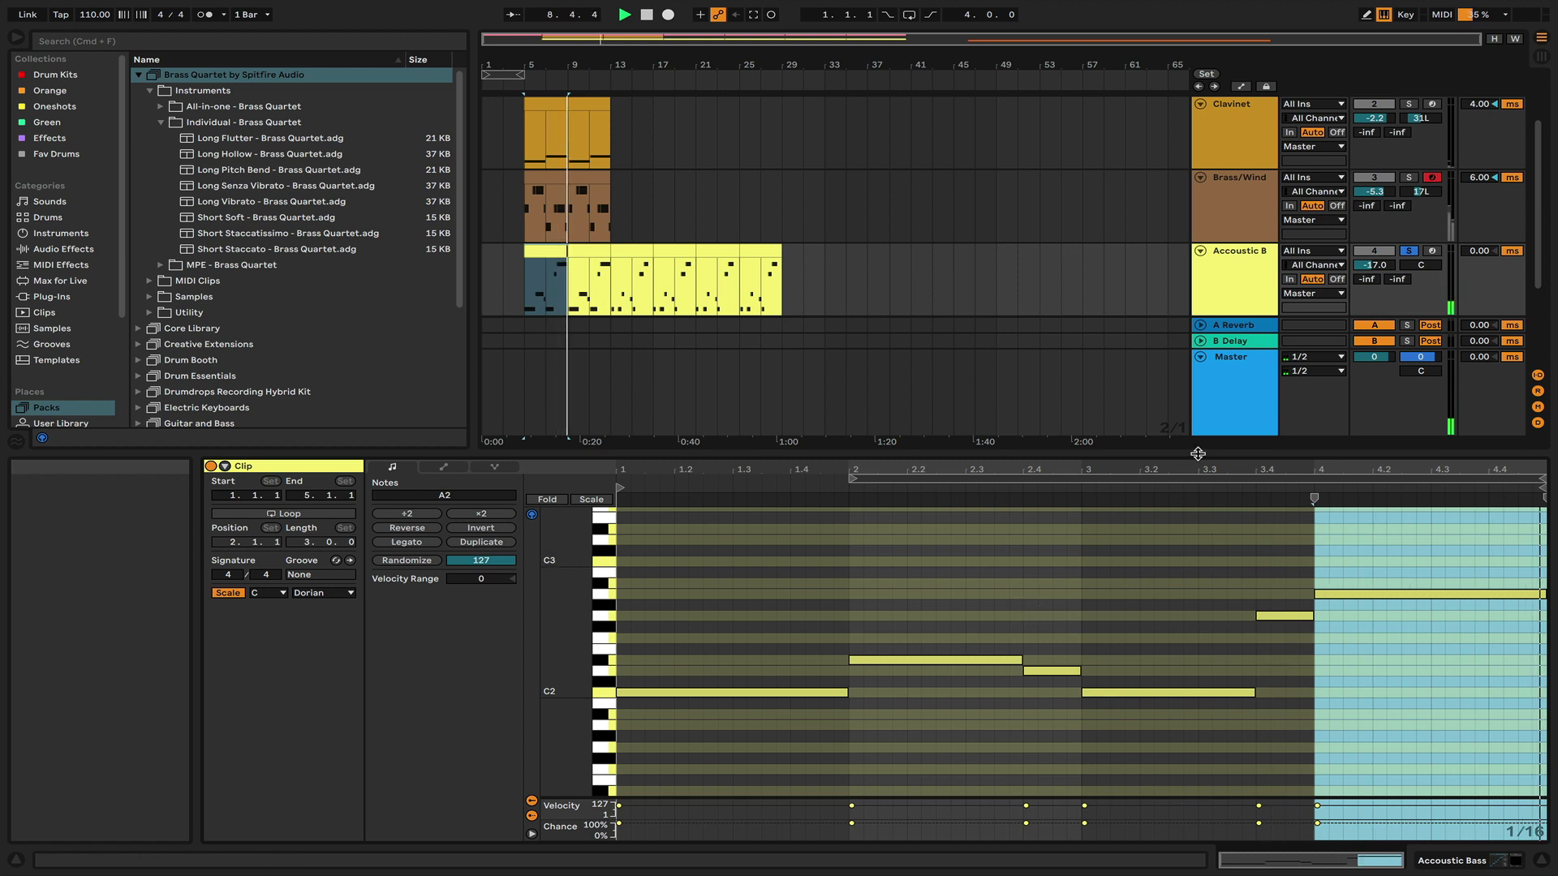
pyautogui.moveTo(1205, 455); pyautogui.dragTo(1204, 679)
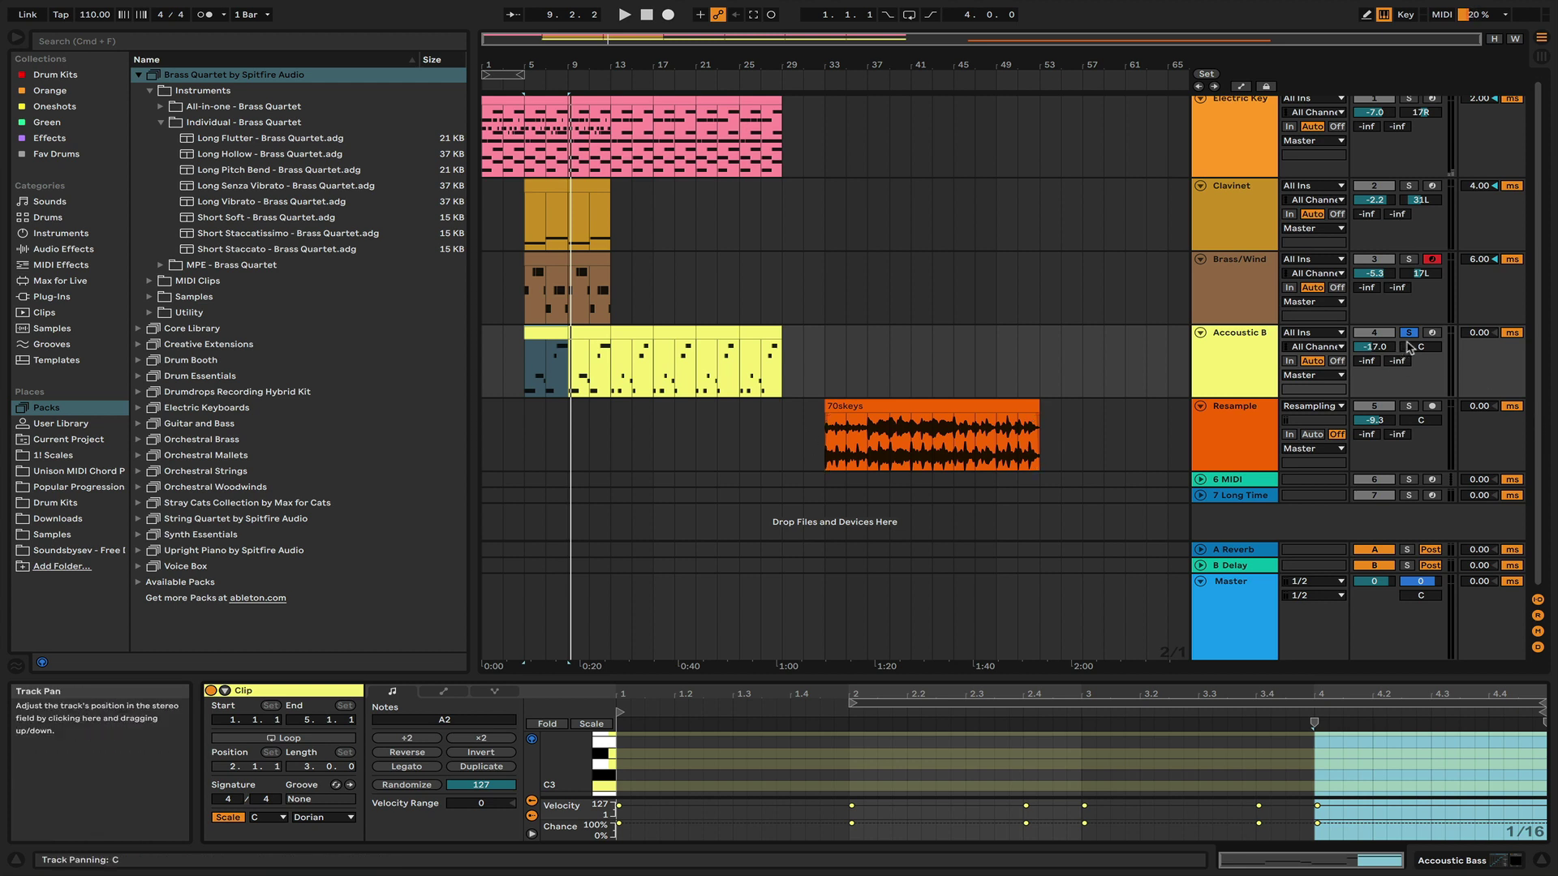
# - Unsolo the Accoustic Bass track and play all the tracks together from bar 5
pyautogui.click(1409, 332)
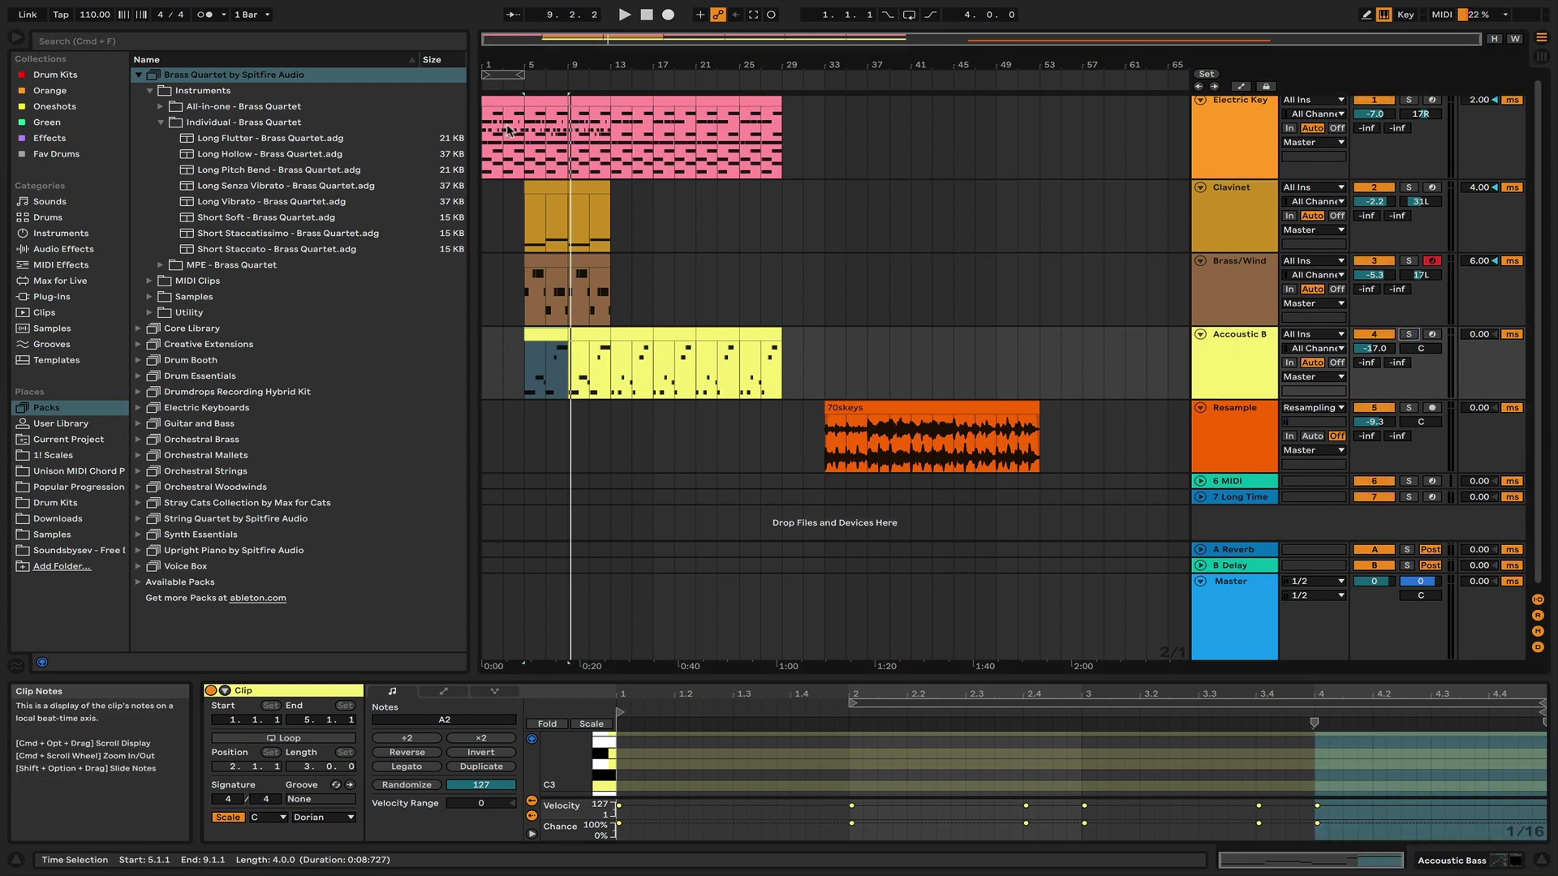
pyautogui.click(566, 138)
pyautogui.press('space')
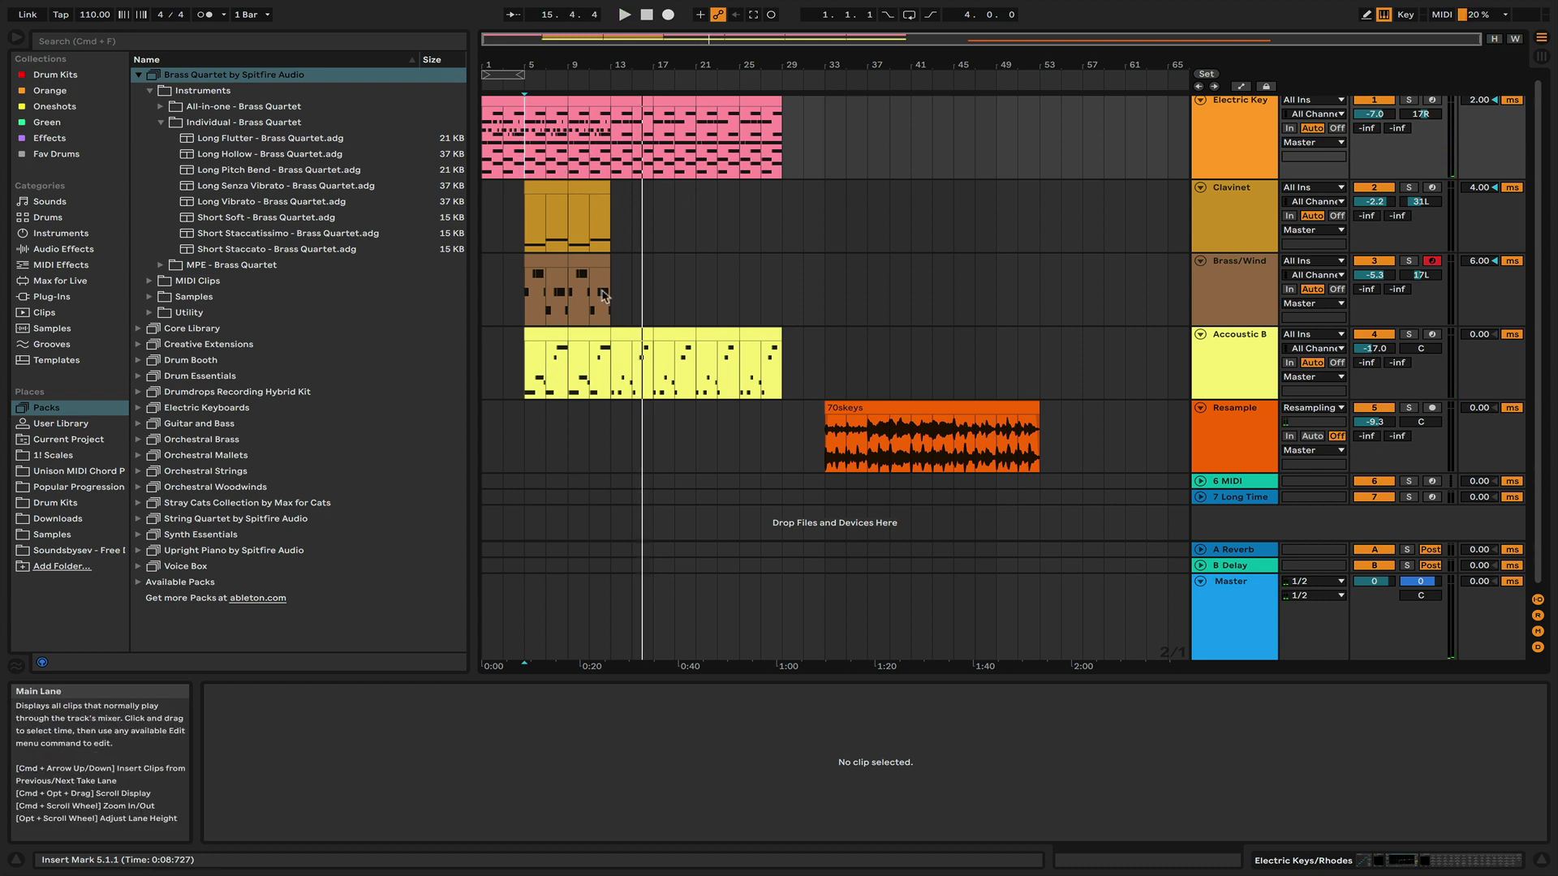
# - Show the 70skeys clip on the Resample track, and view the track's effect chain with the Cassette plug-in's interface
pyautogui.click(1213, 432)
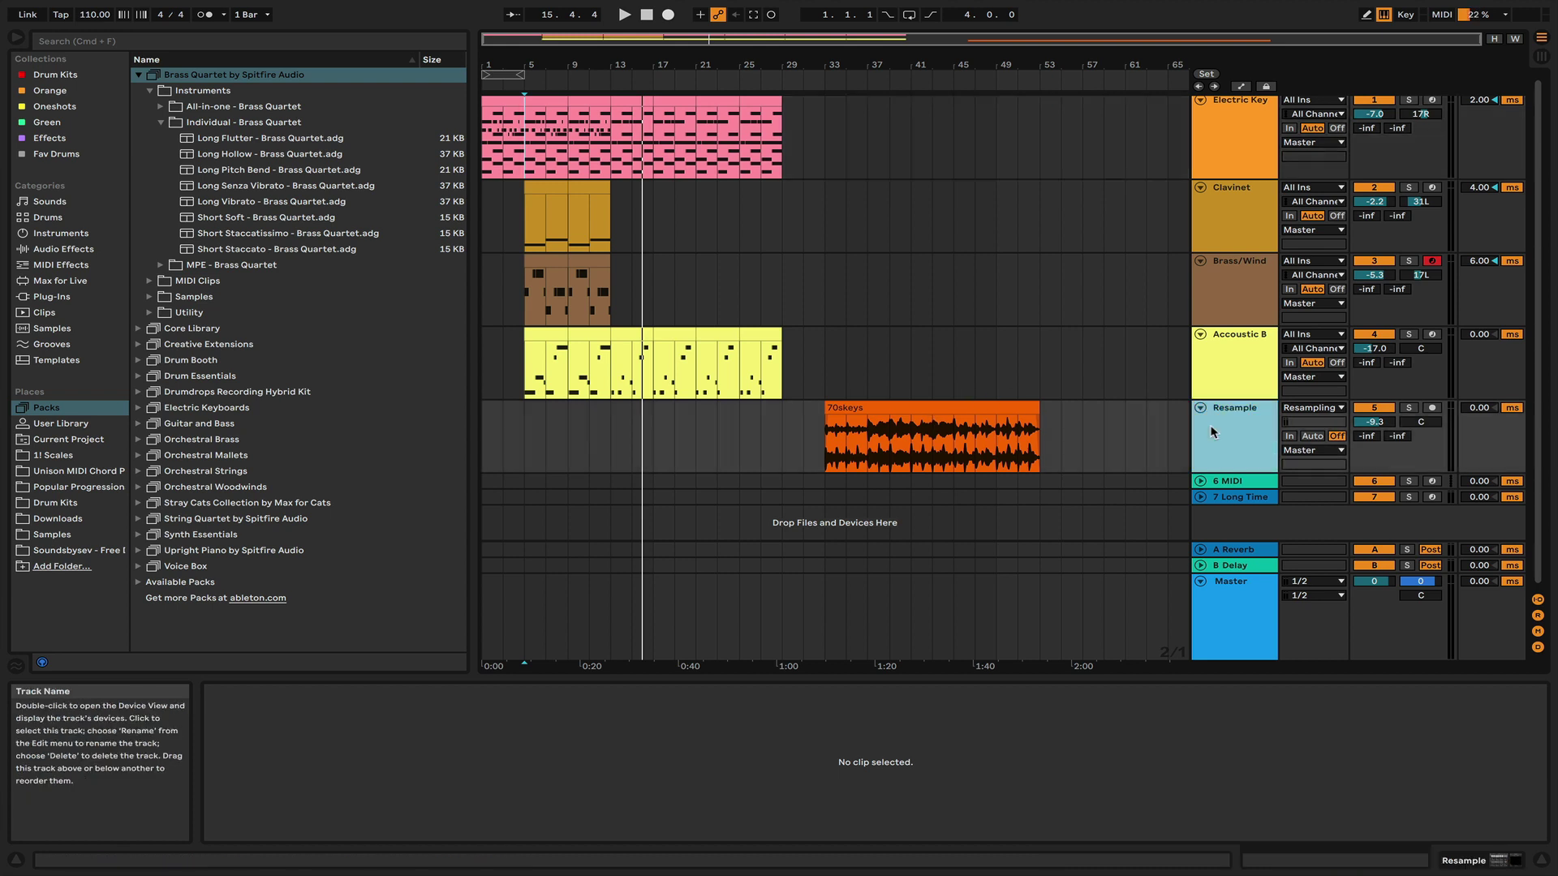
pyautogui.click(847, 412)
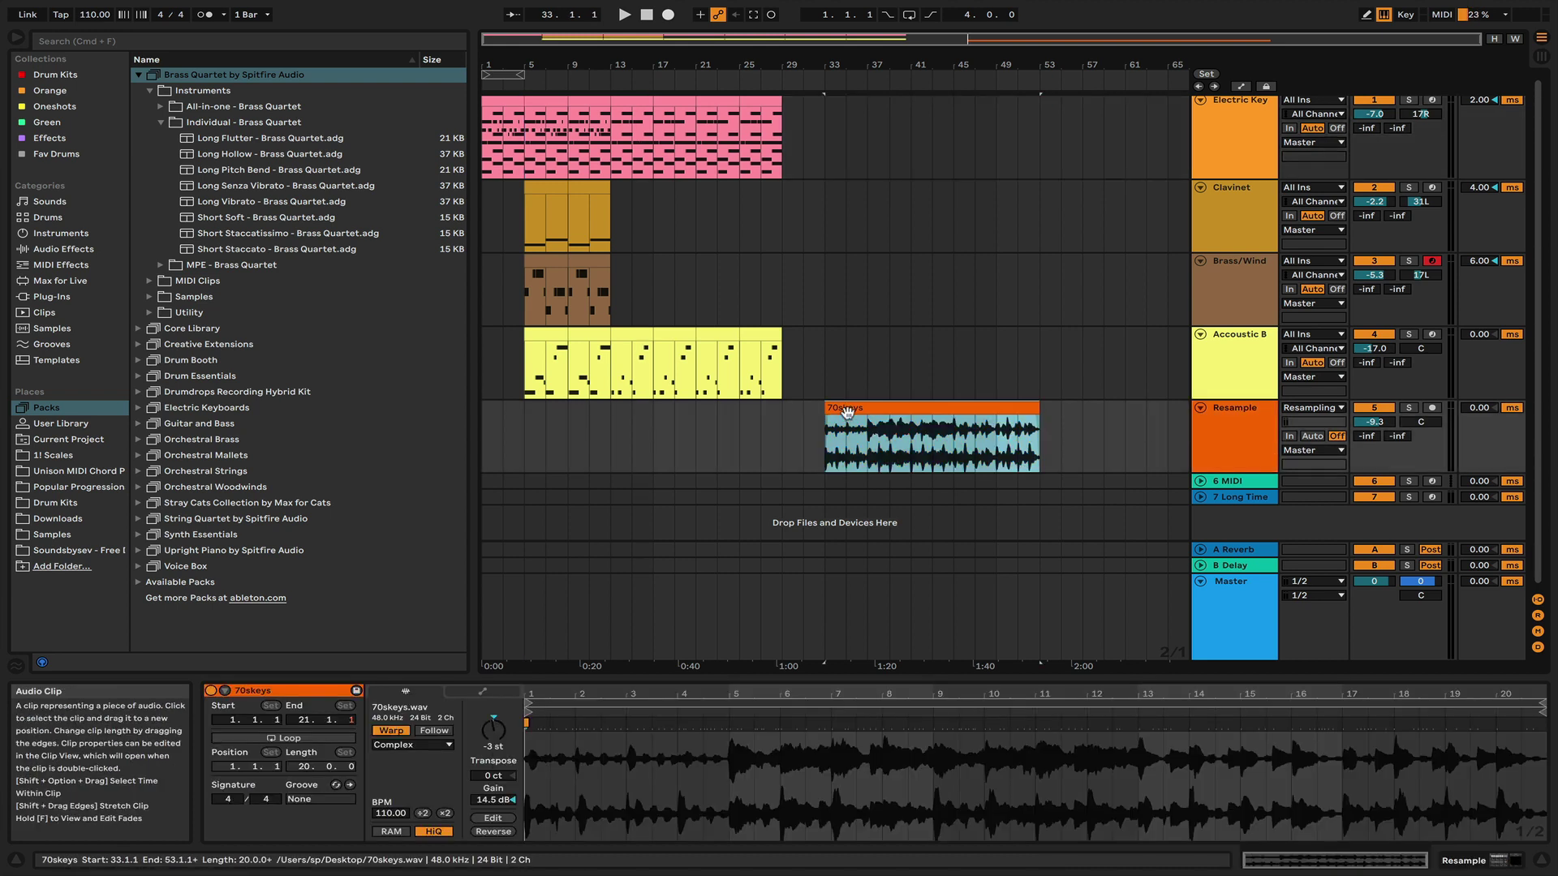
pyautogui.click(1250, 442)
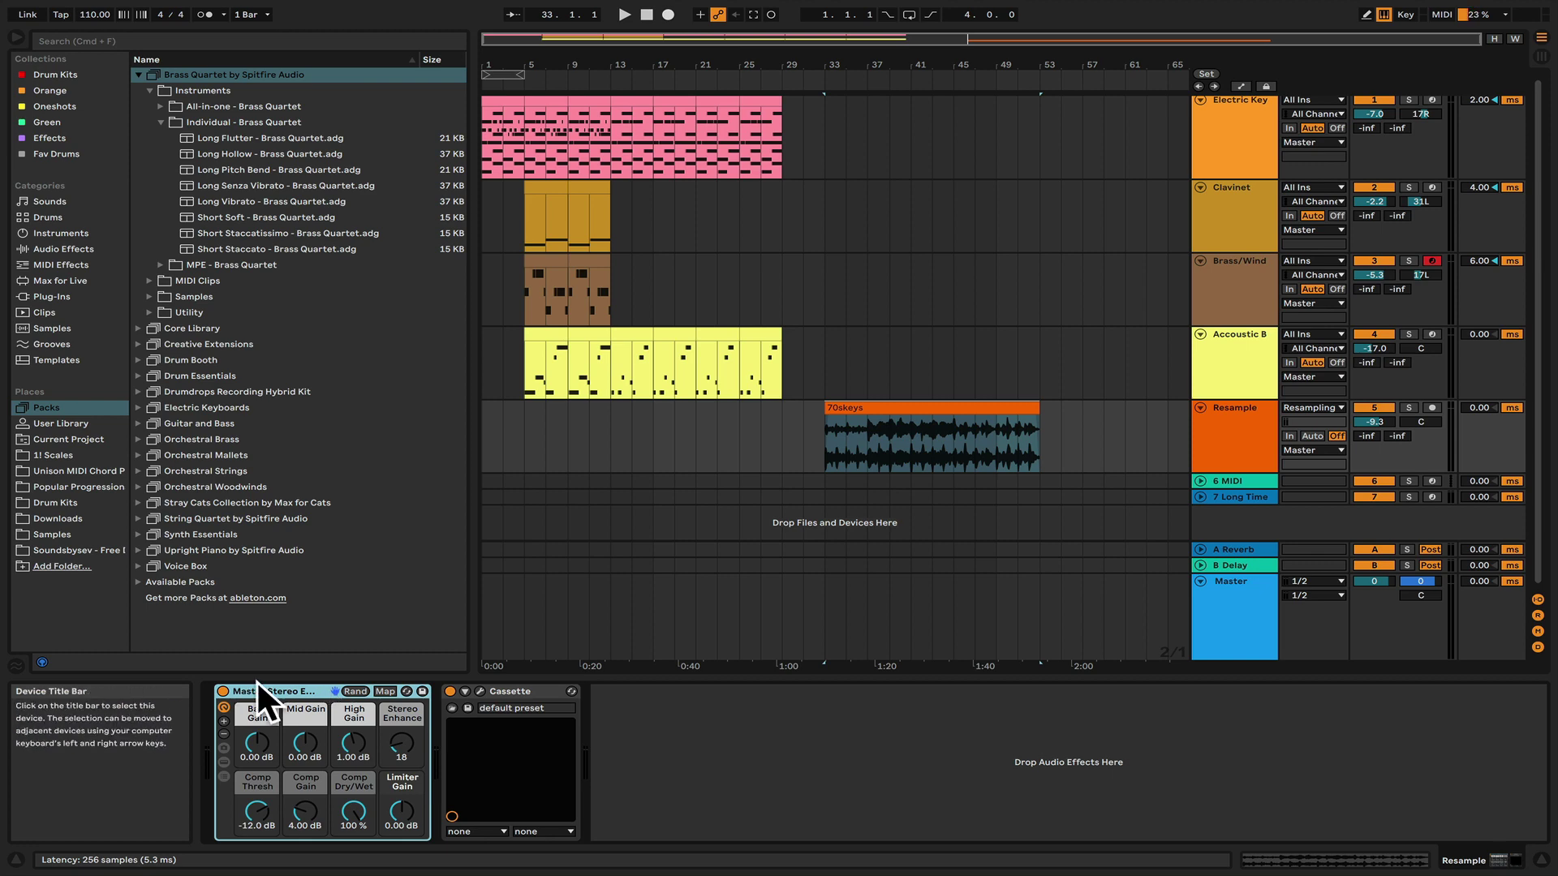
pyautogui.click(481, 693)
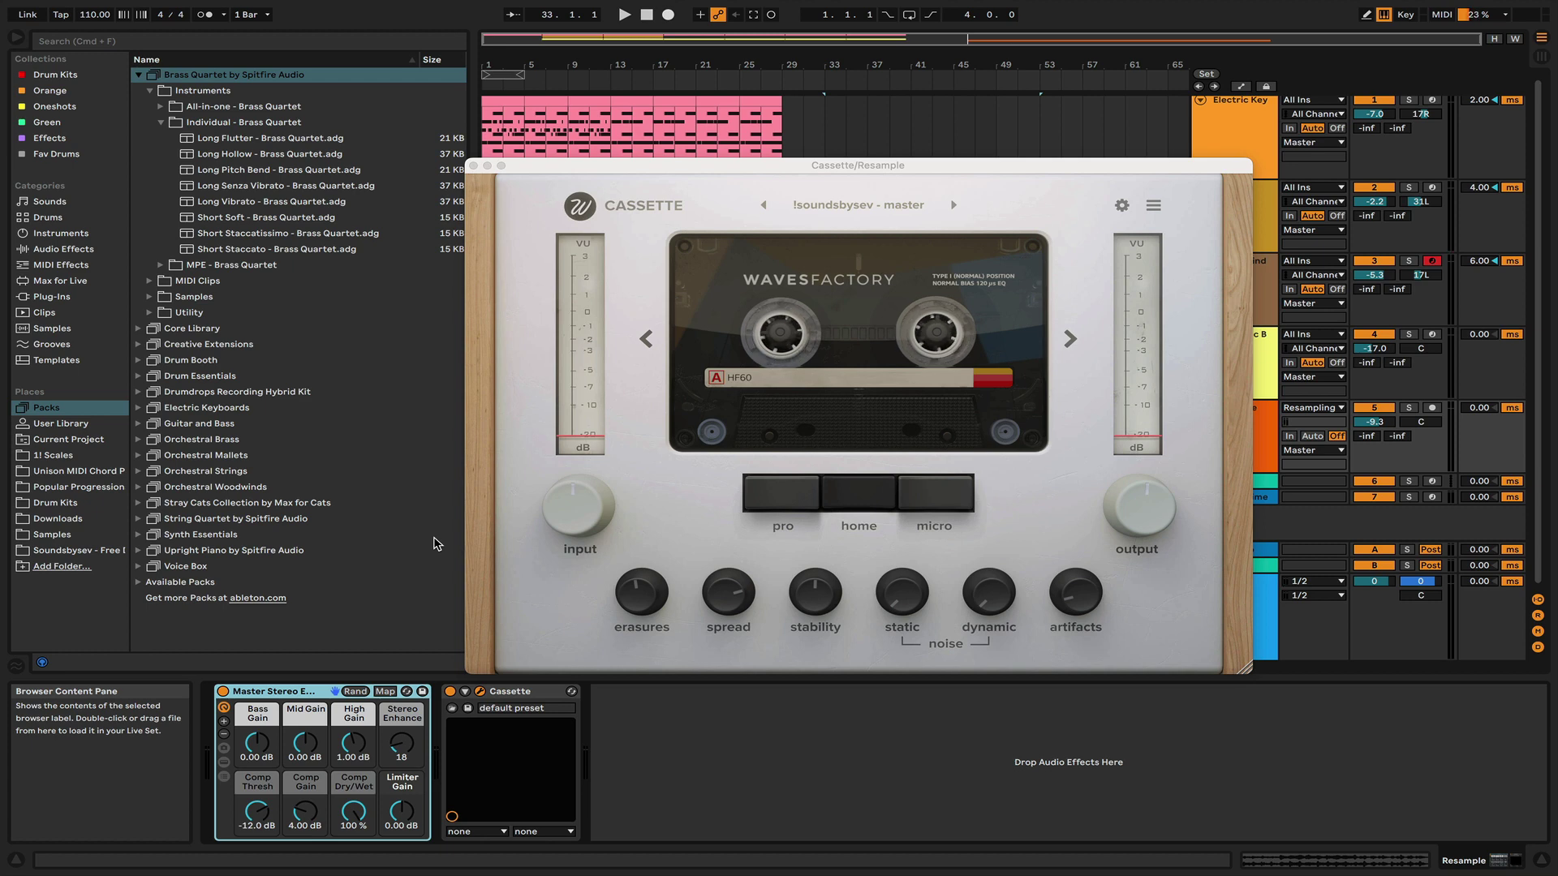
pyautogui.click(473, 167)
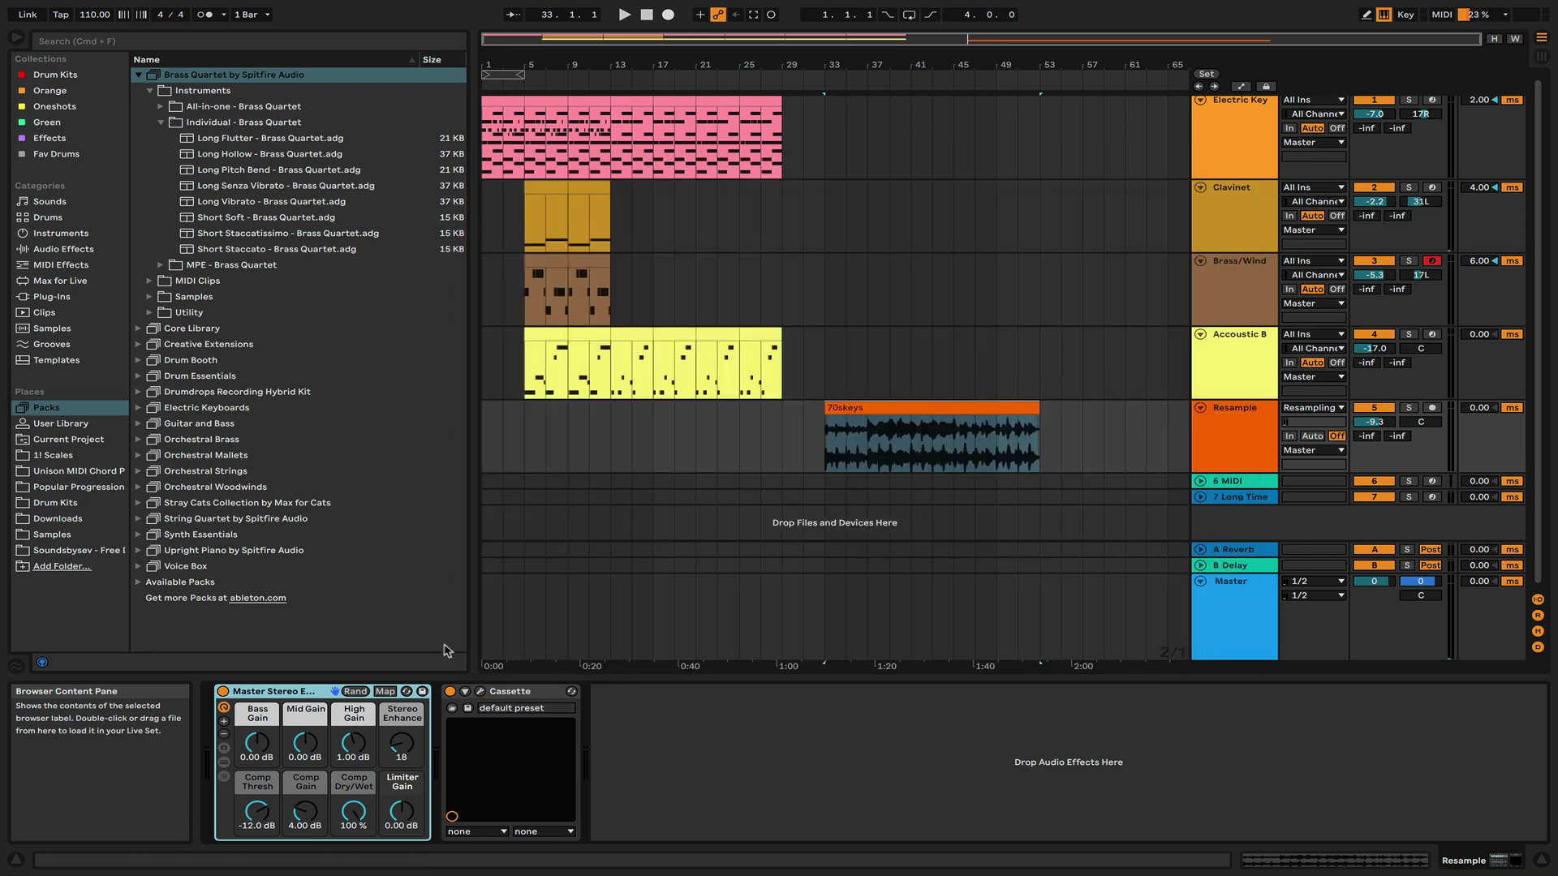
# - Play the 70skeys clip dry from bar 37, with both Resample effects bypassed and the clip's transposition set to 0 st
pyautogui.click(451, 691)
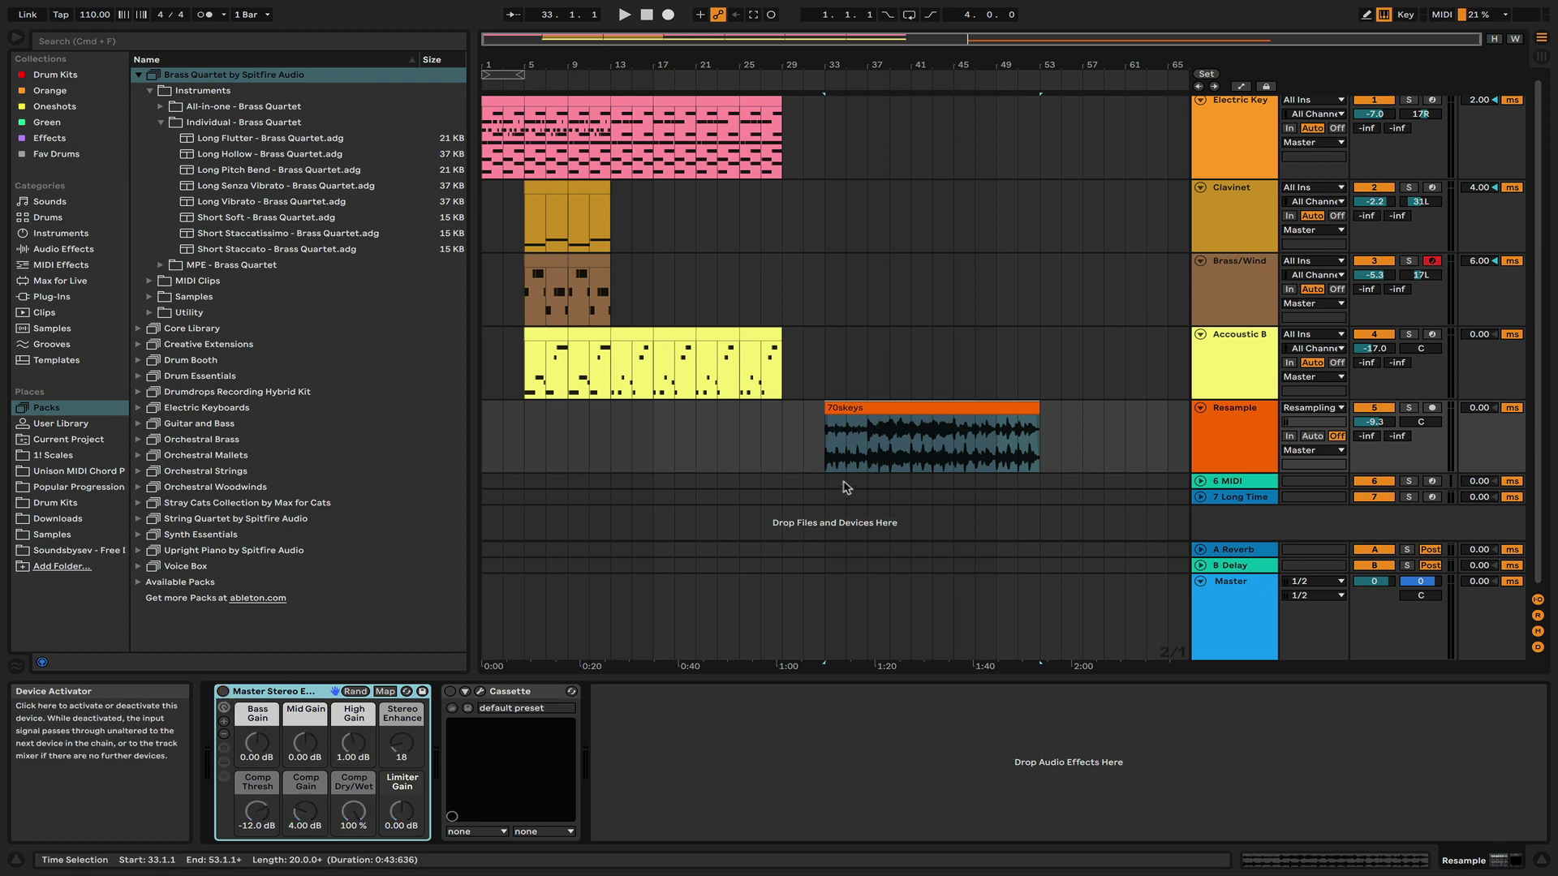
pyautogui.click(848, 446)
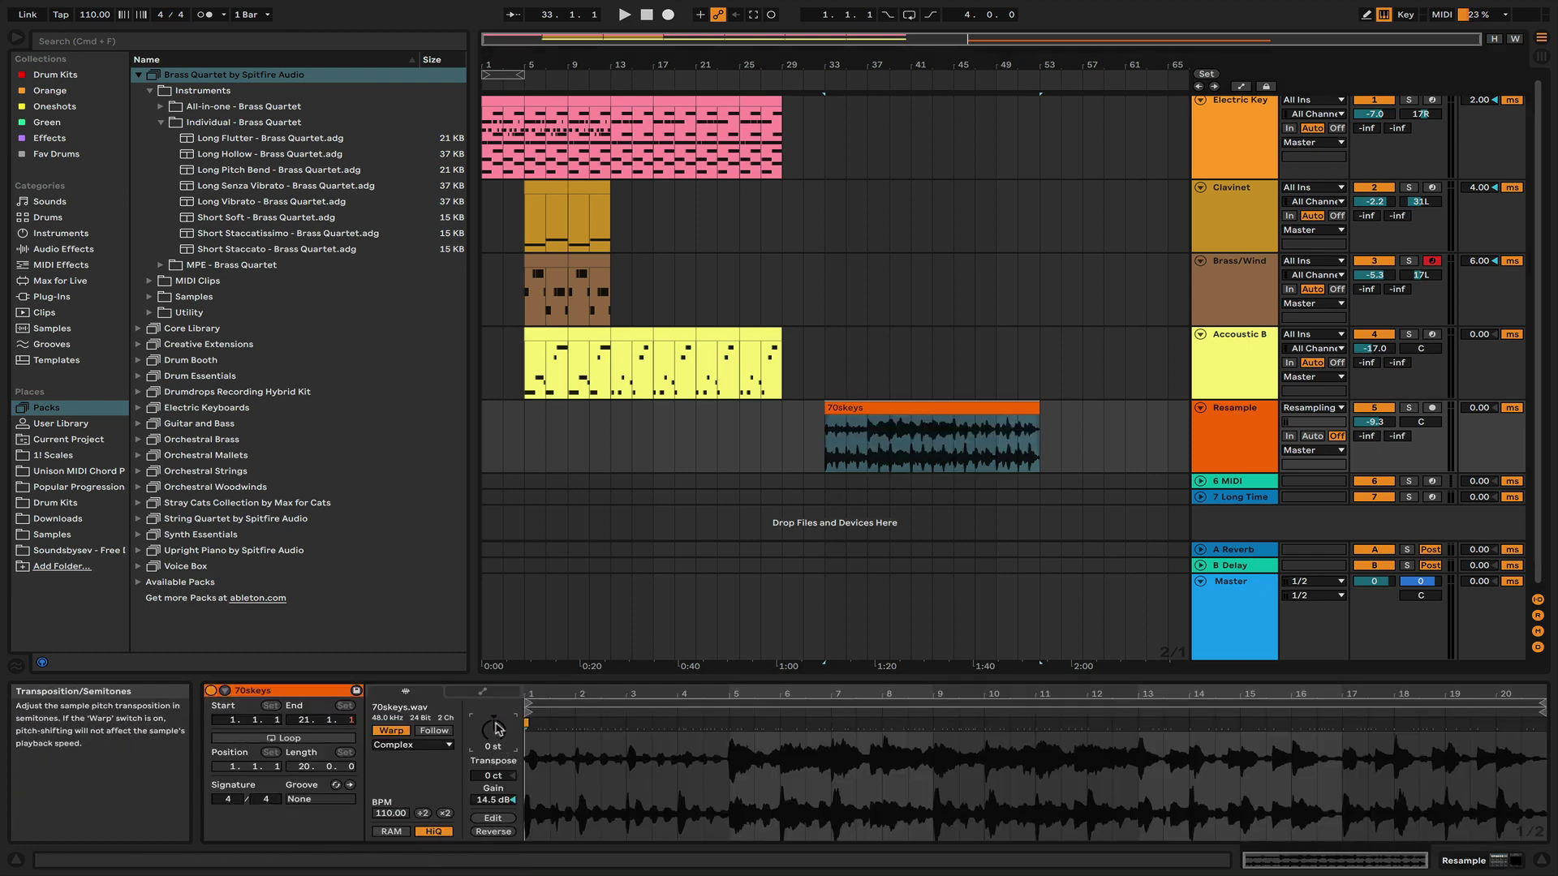
pyautogui.press('space')
pyautogui.click(871, 451)
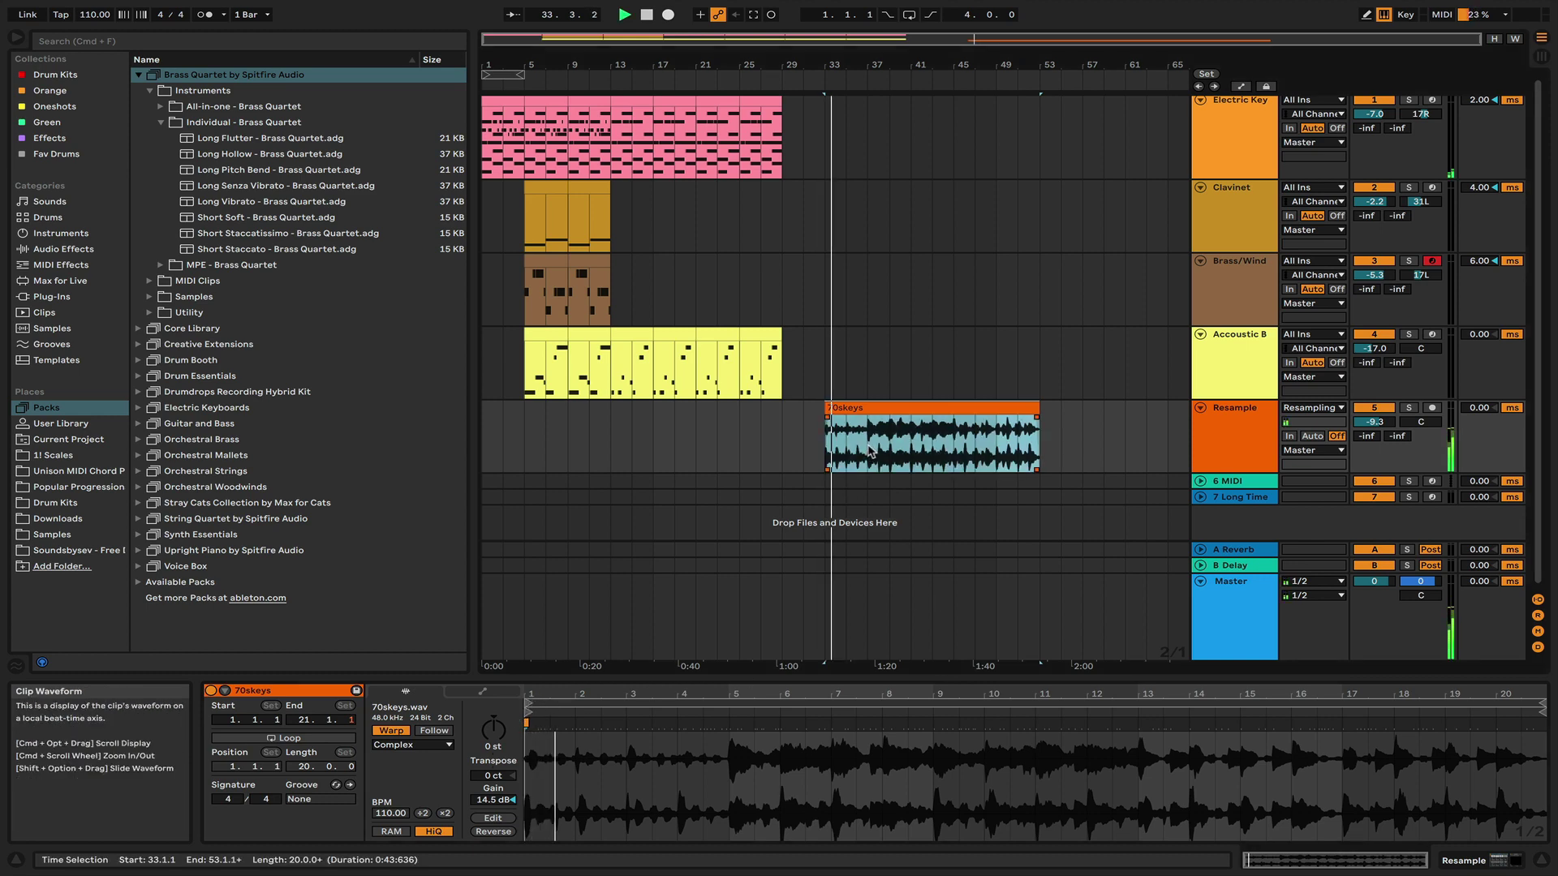
pyautogui.click(871, 450)
pyautogui.press('space')
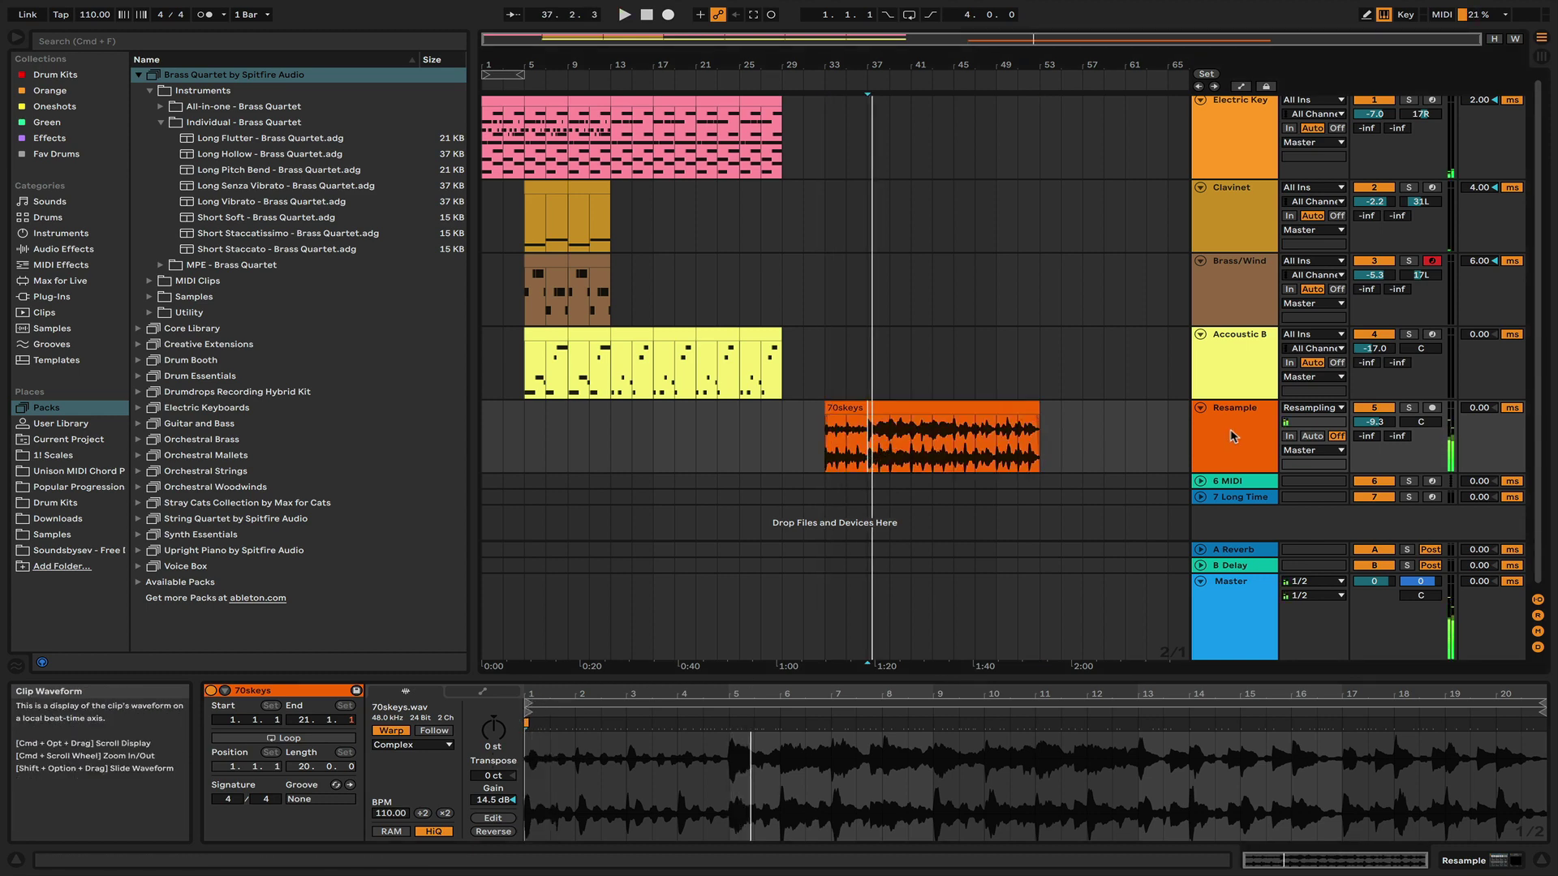
# - Reactivate the Master Stereo rack and Cassette on the Resample track, and view Cassette's interface again
pyautogui.click(1231, 436)
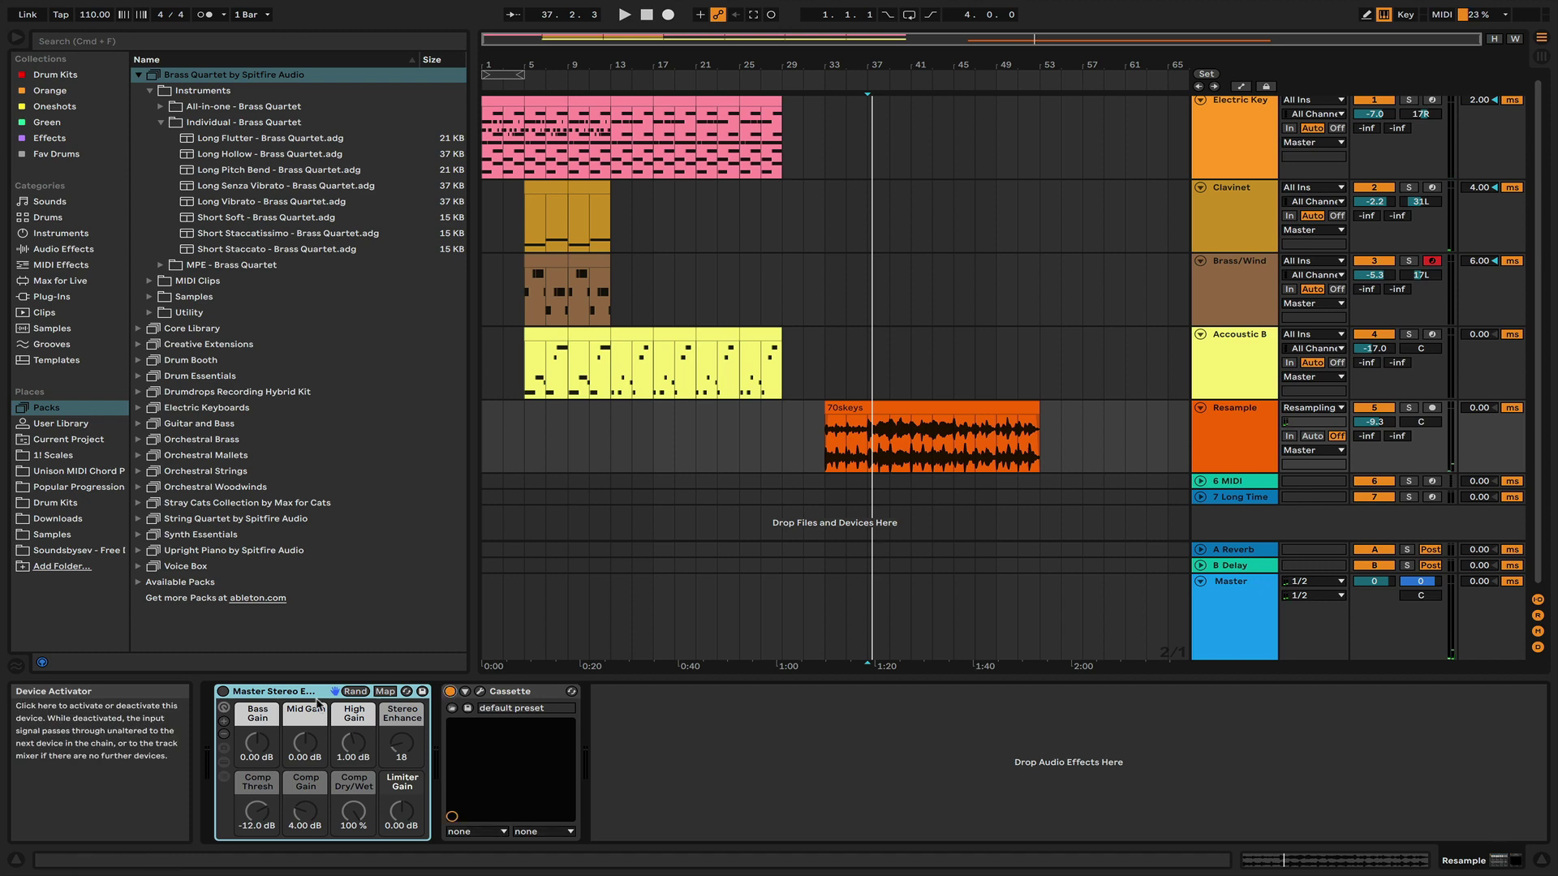
pyautogui.click(223, 692)
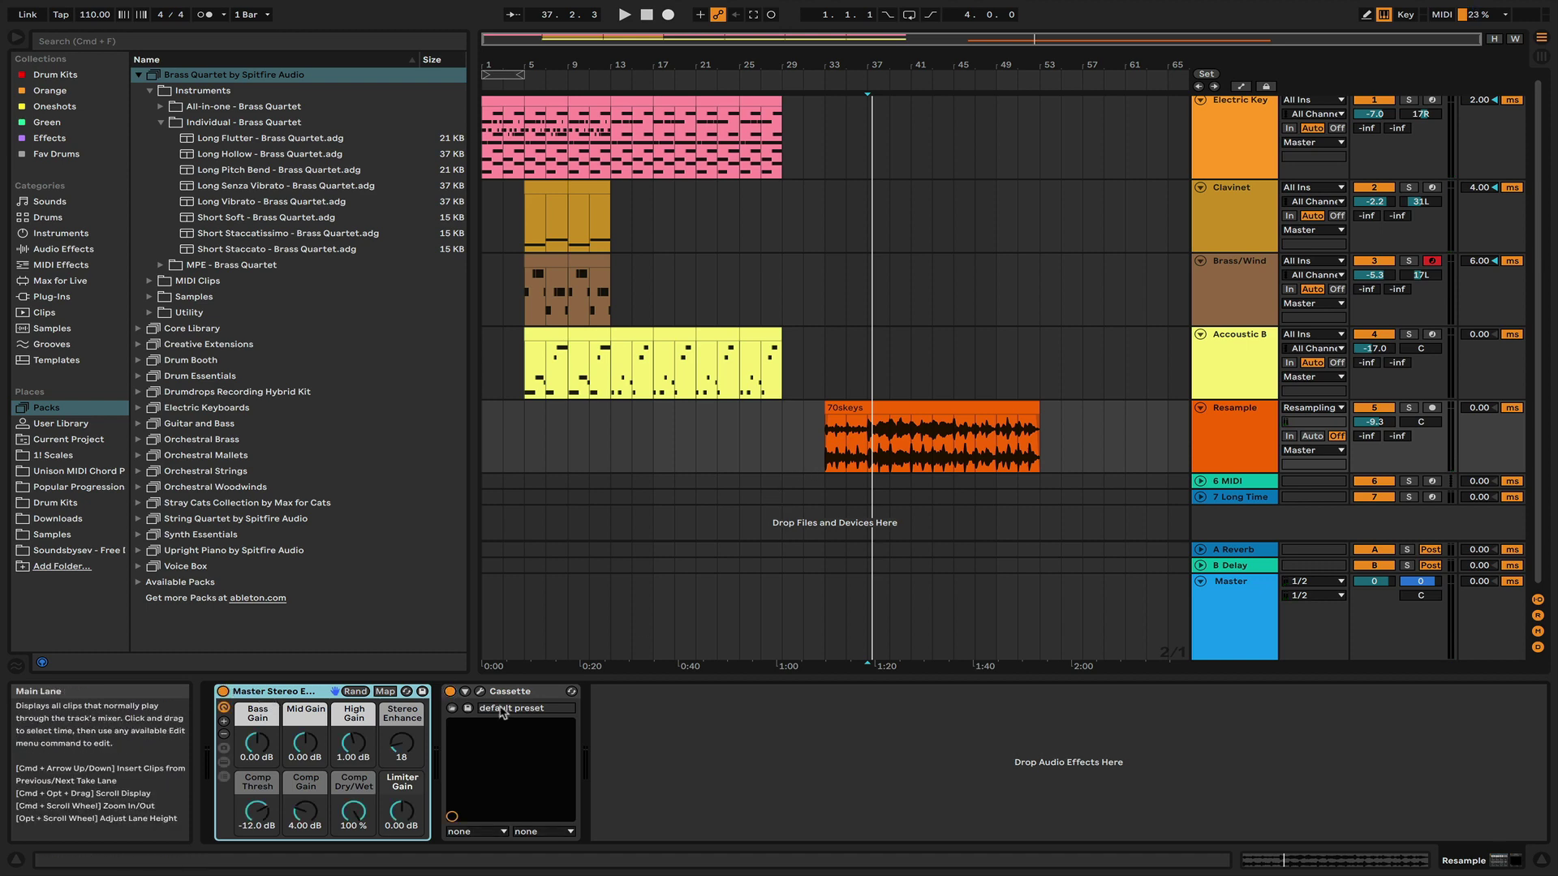
pyautogui.click(479, 692)
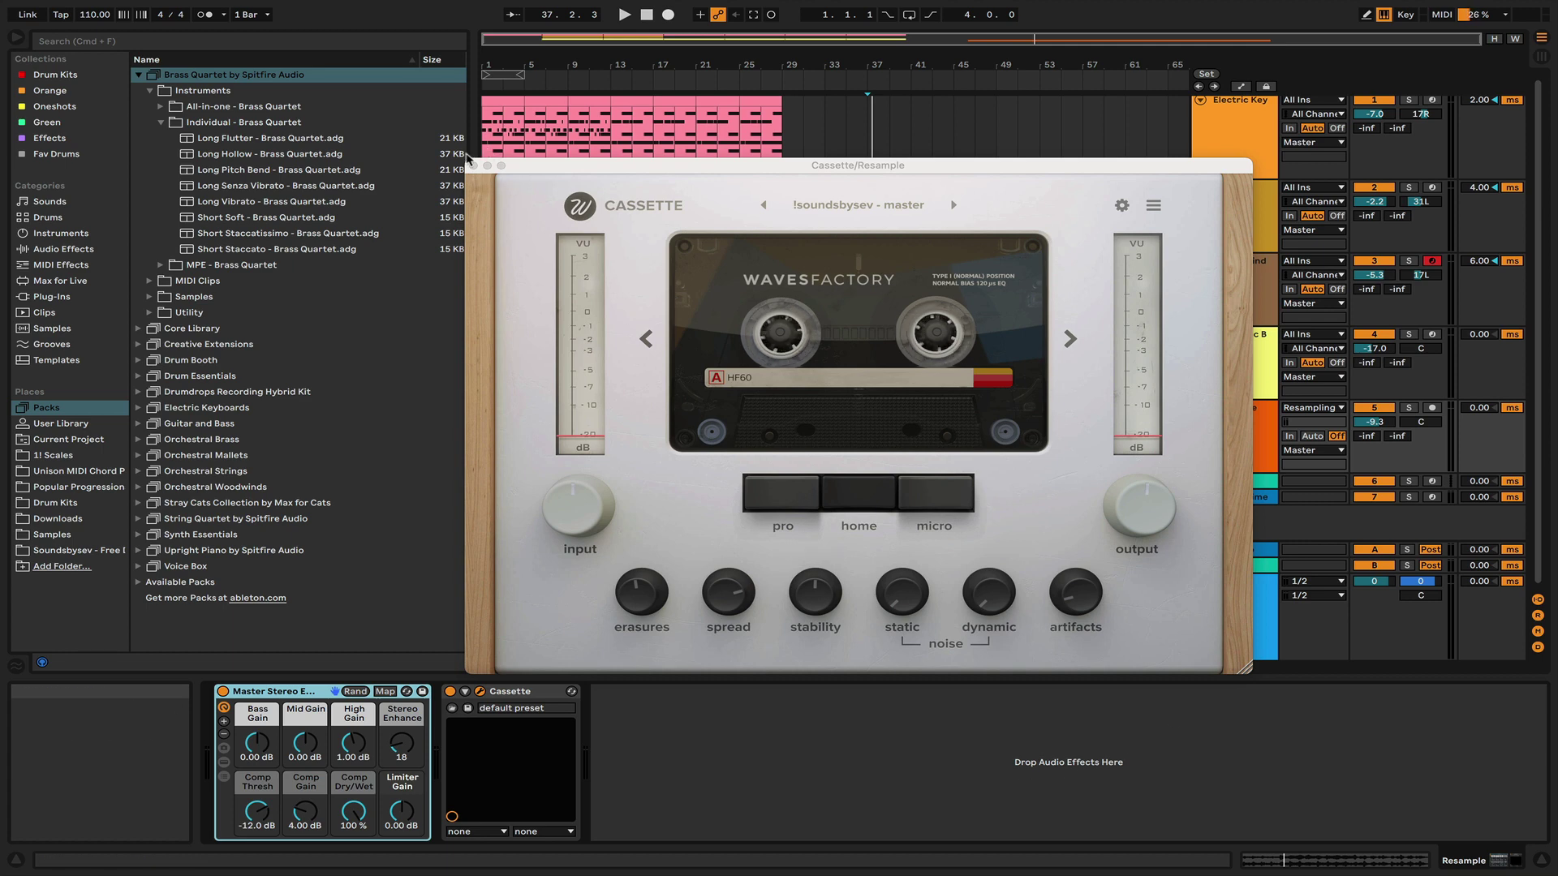
pyautogui.click(474, 166)
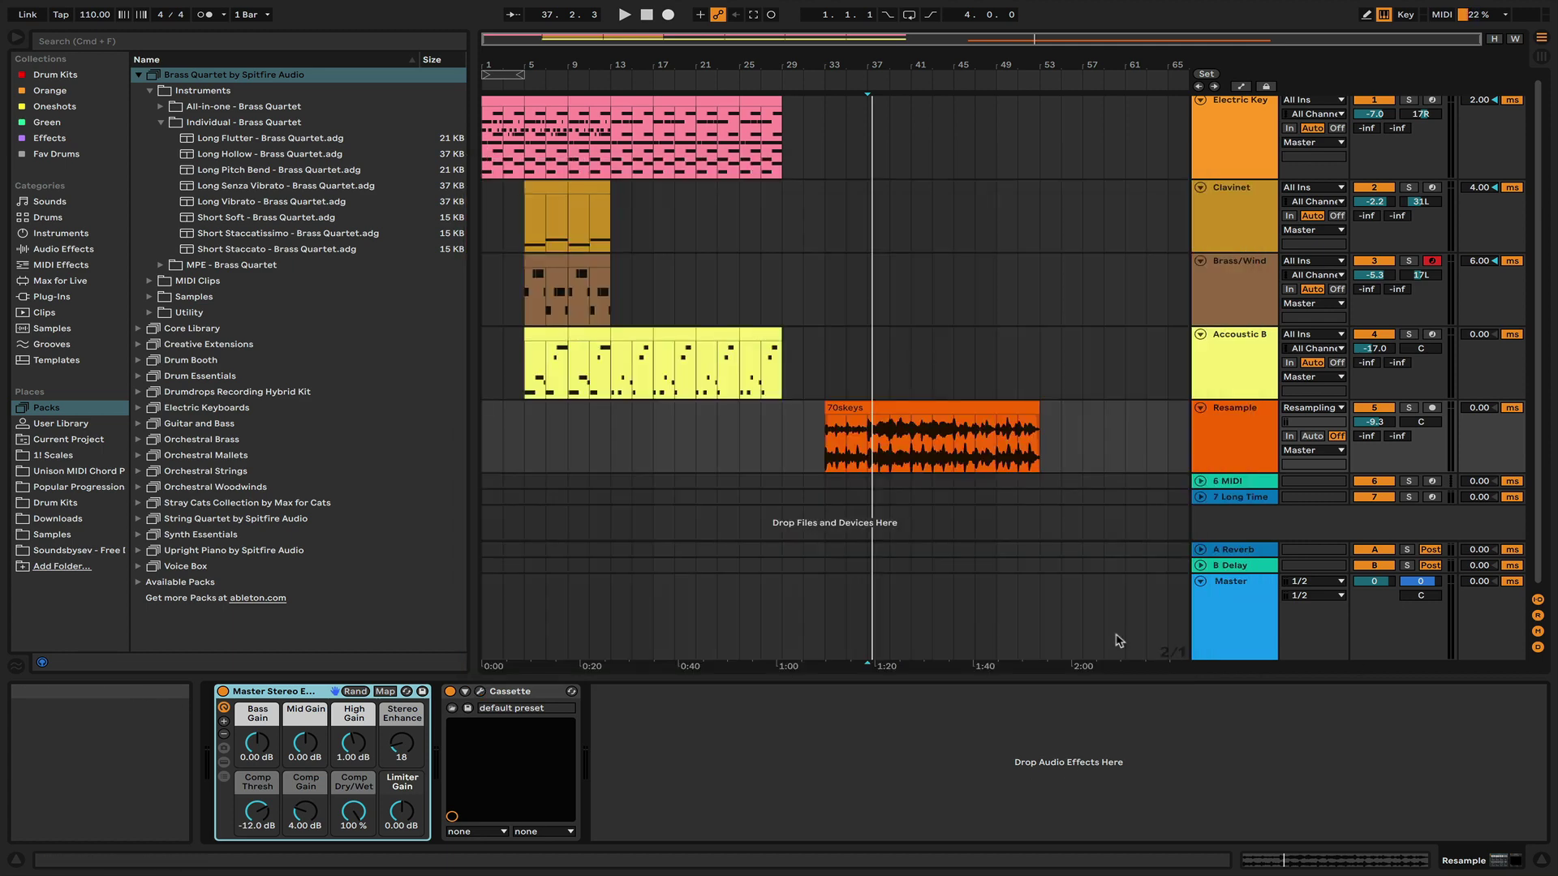
# - Play the 70skeys clip from bar 37 with the Resample effects active
pyautogui.press('space')
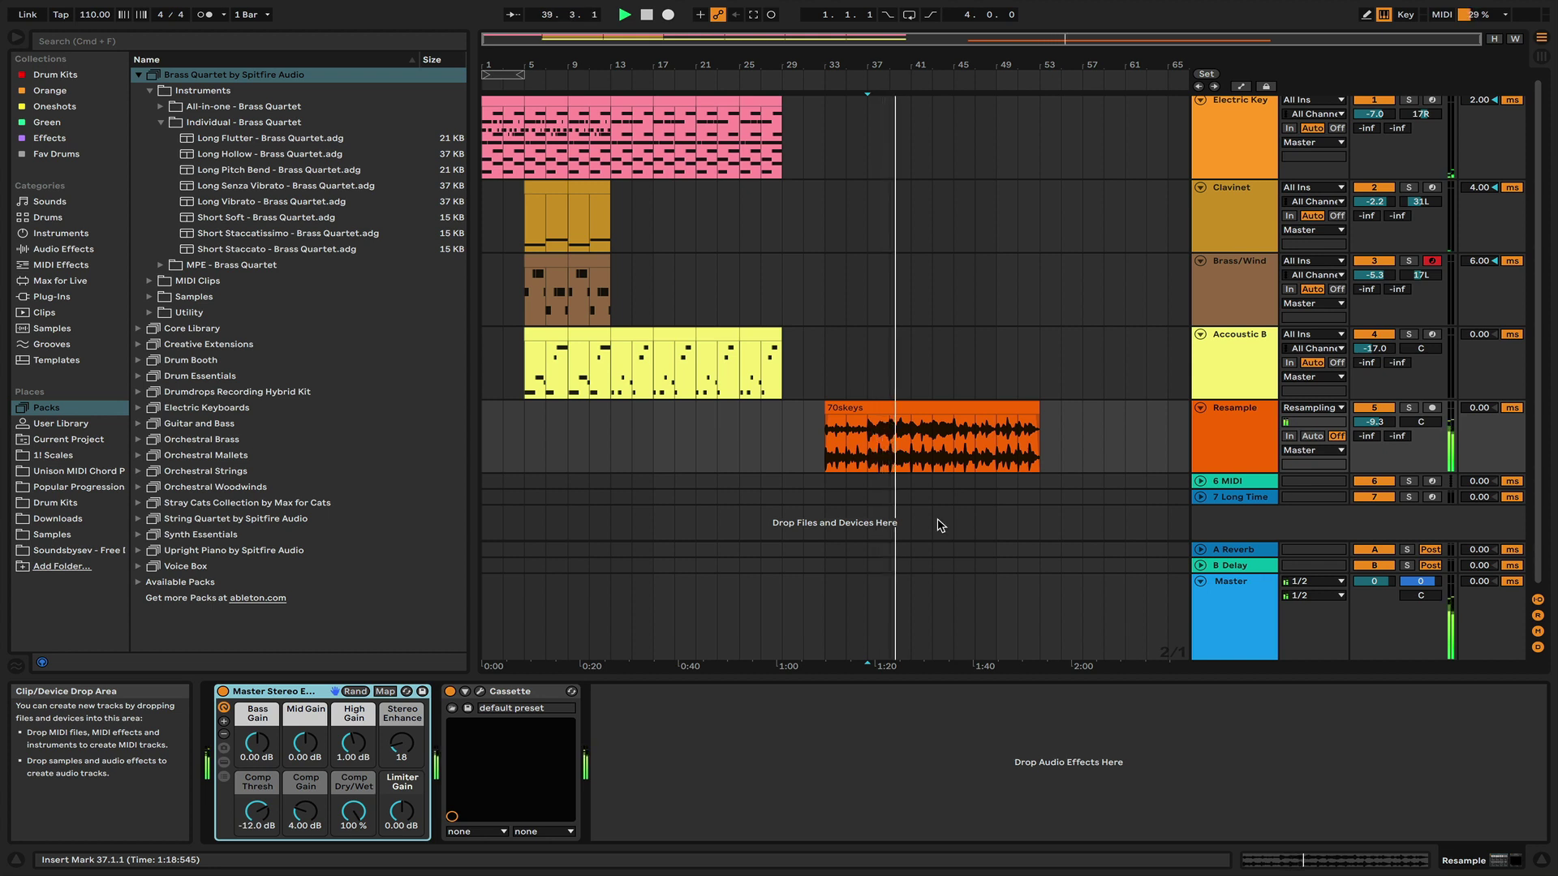
pyautogui.press('XF86AudioRaiseVolume')
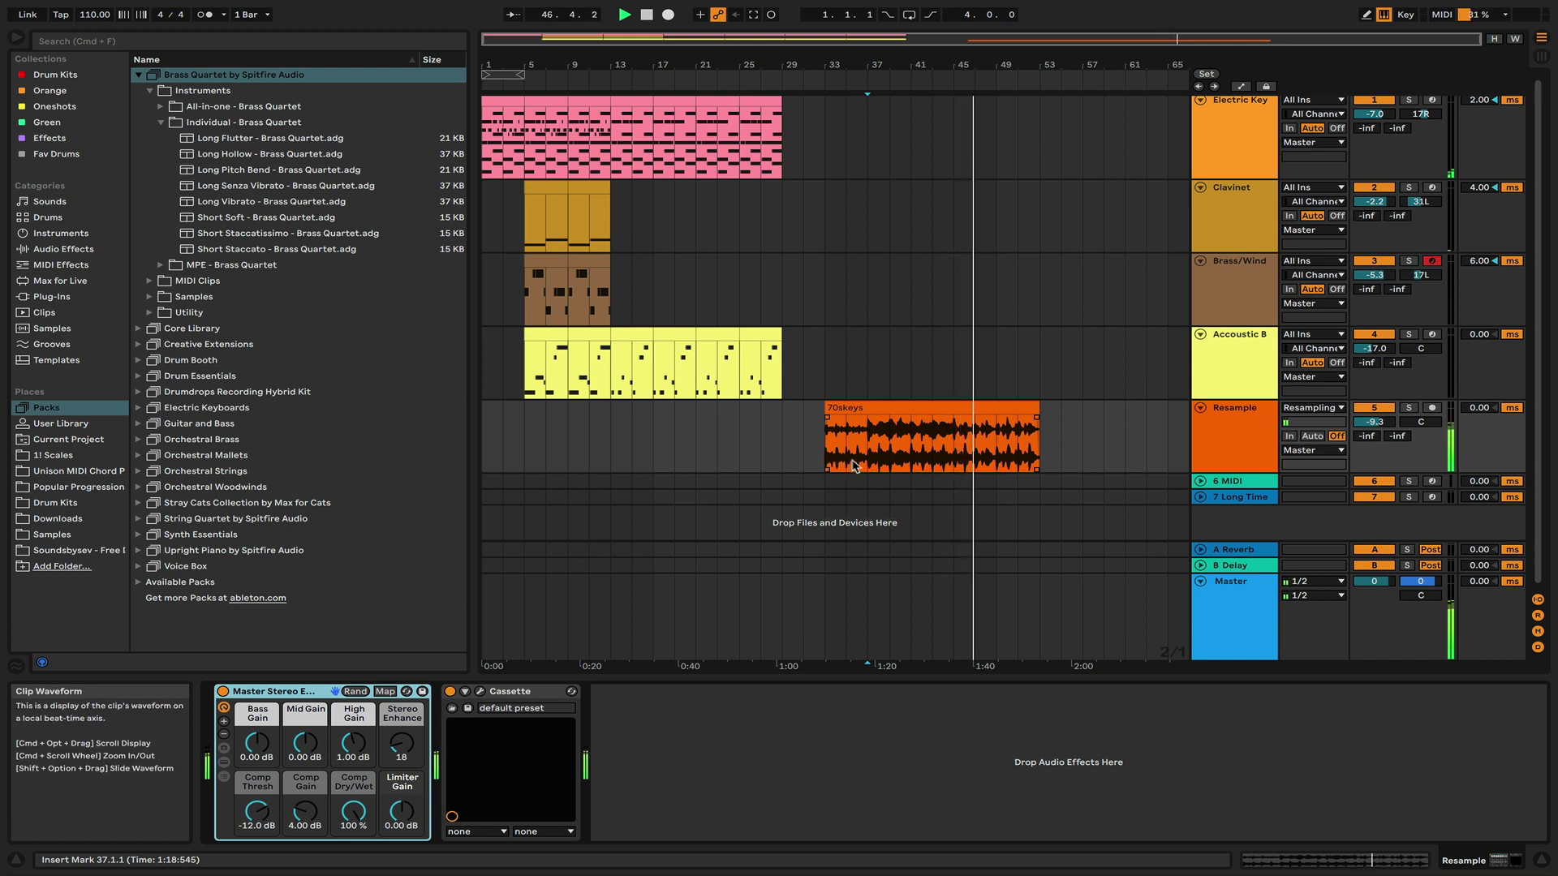
pyautogui.press('space')
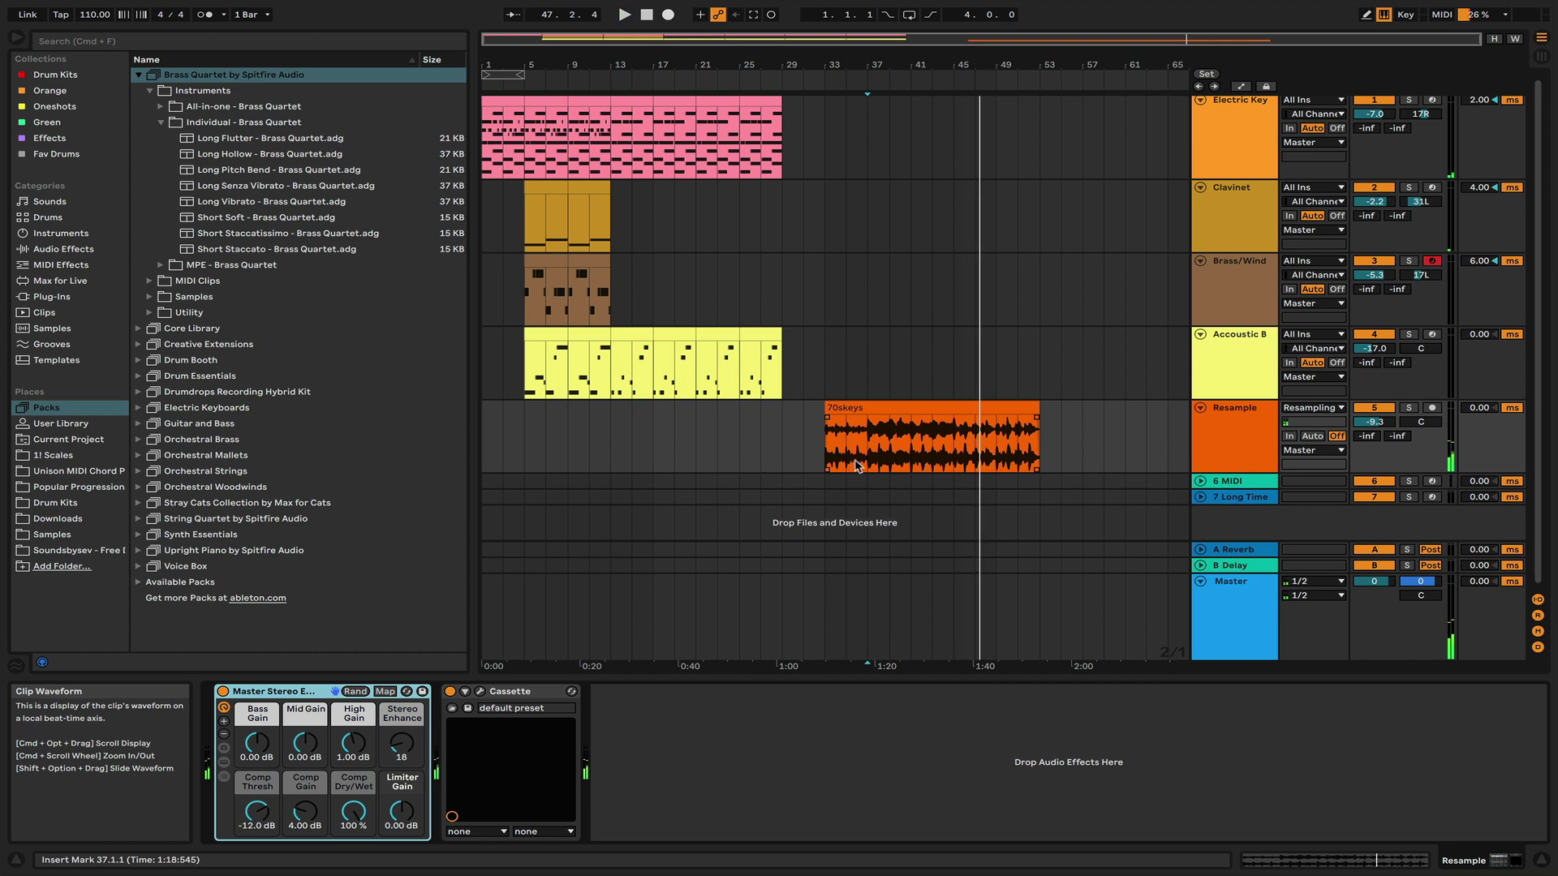
pyautogui.scroll(-1, 836, 451)
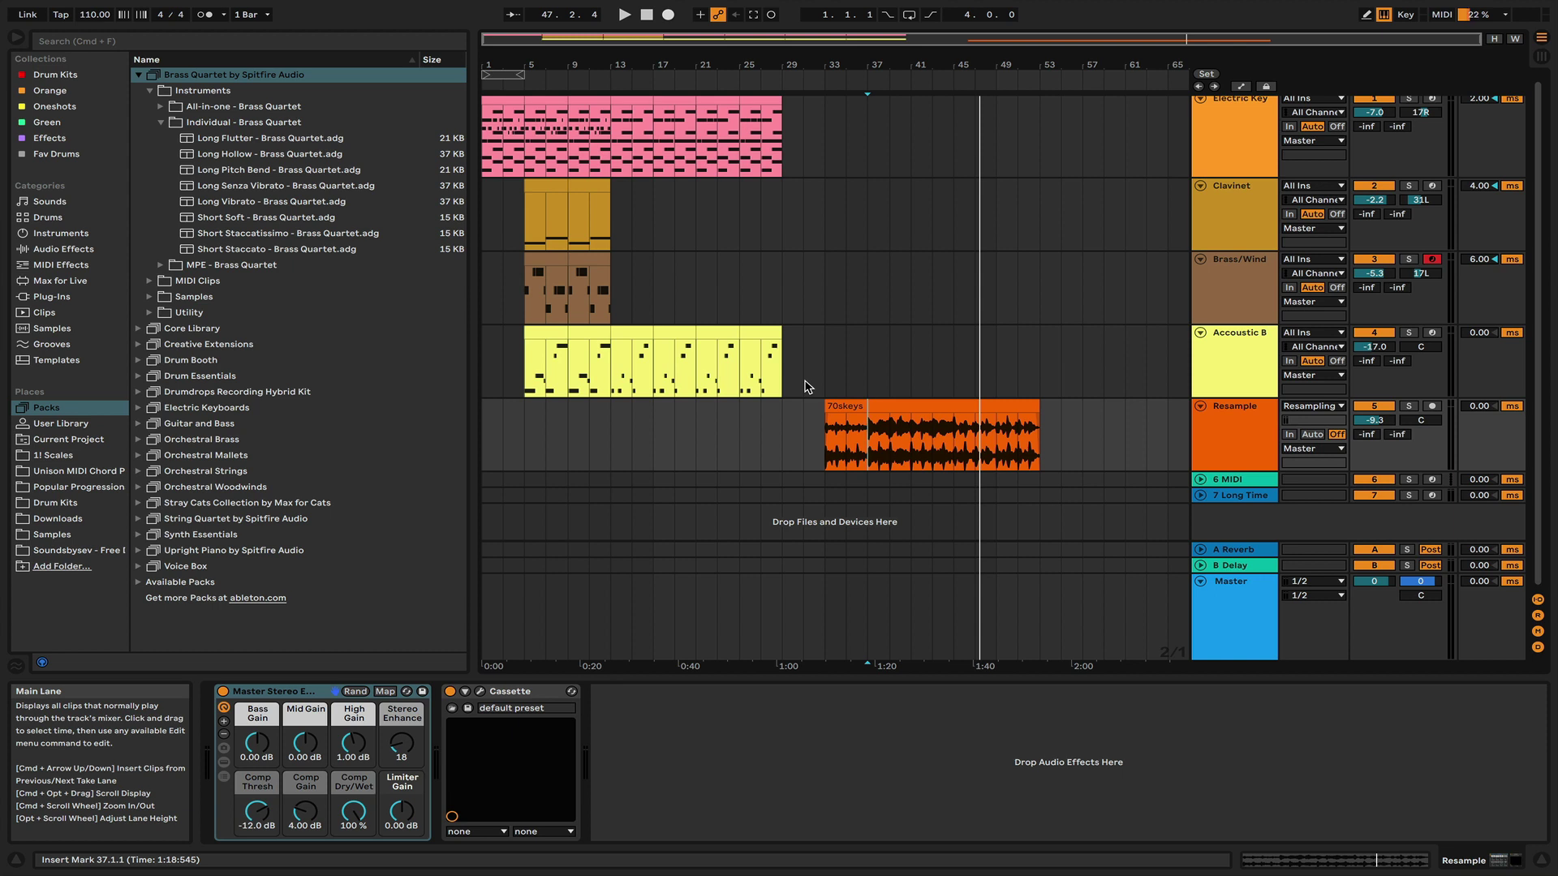
pyautogui.click(786, 426)
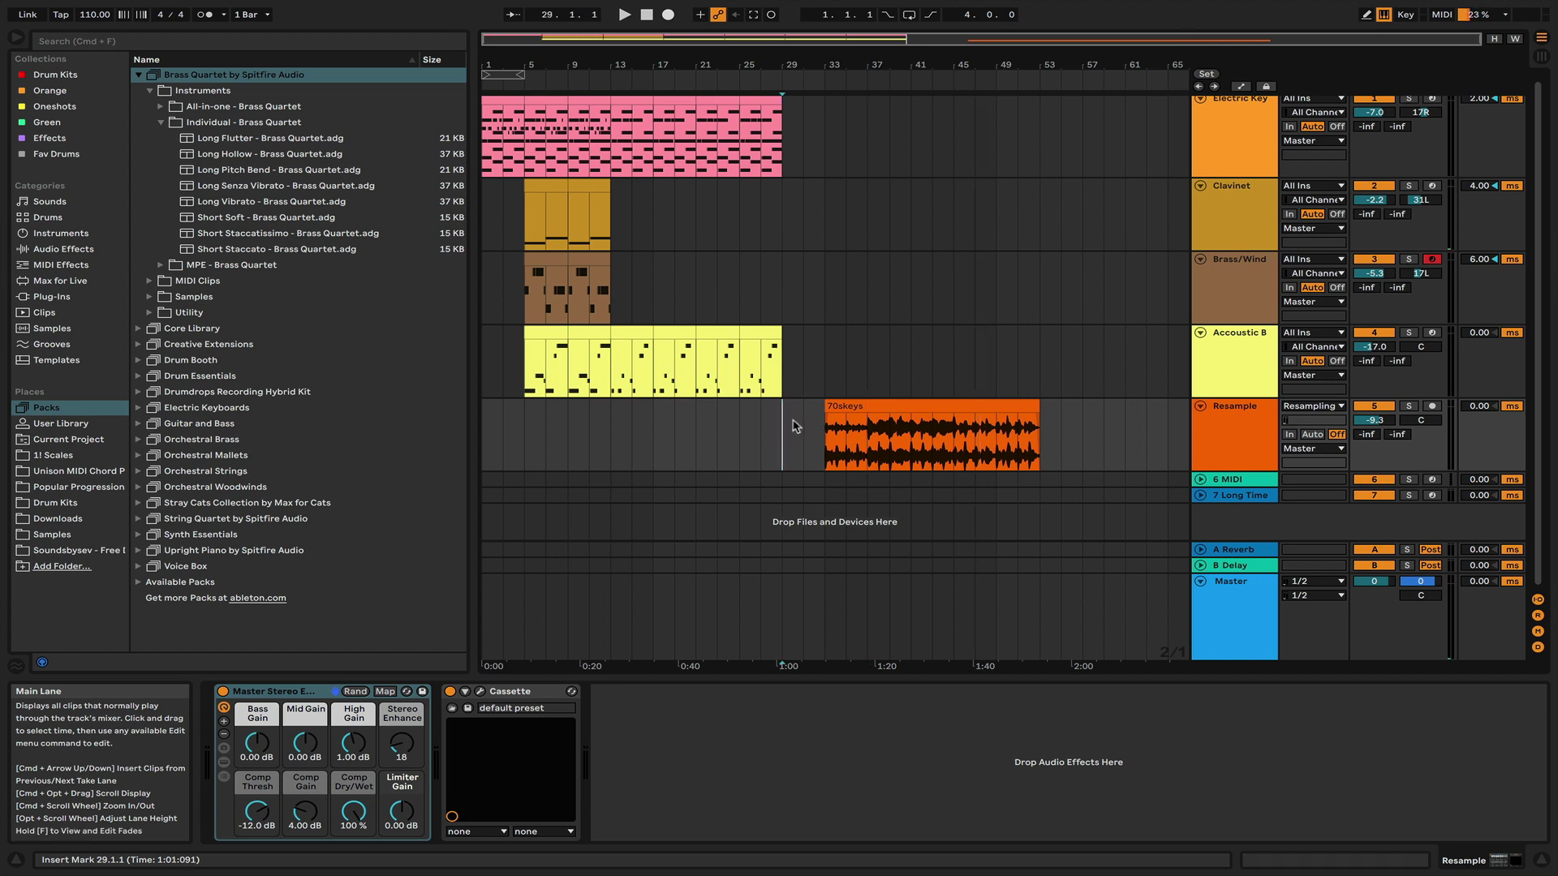